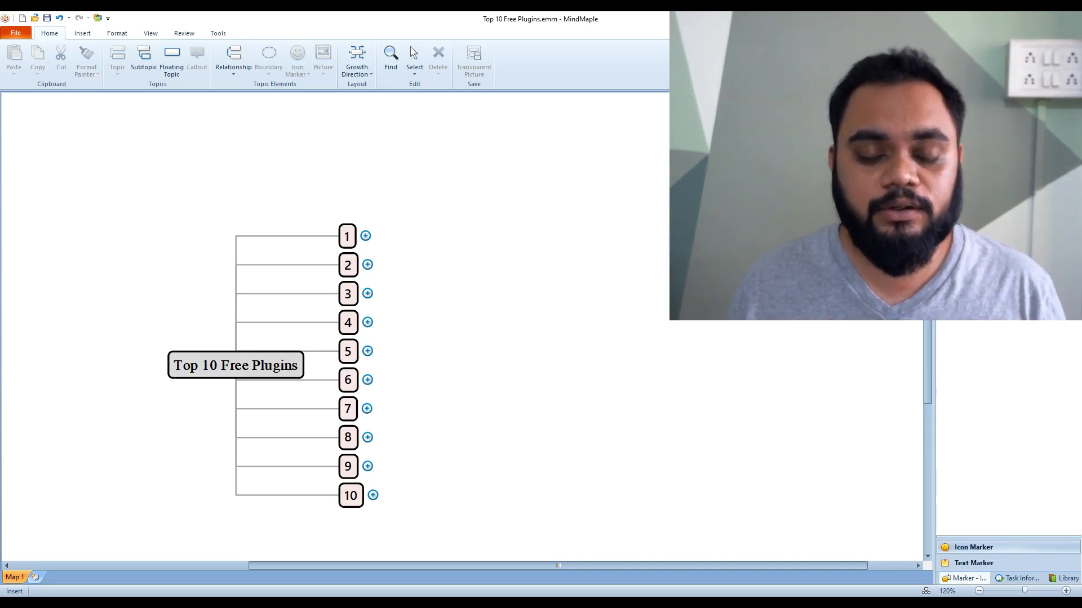
Expand topic 1 of the mind map to reveal its 1001 Bit Tools subtopic
click(366, 236)
click(427, 295)
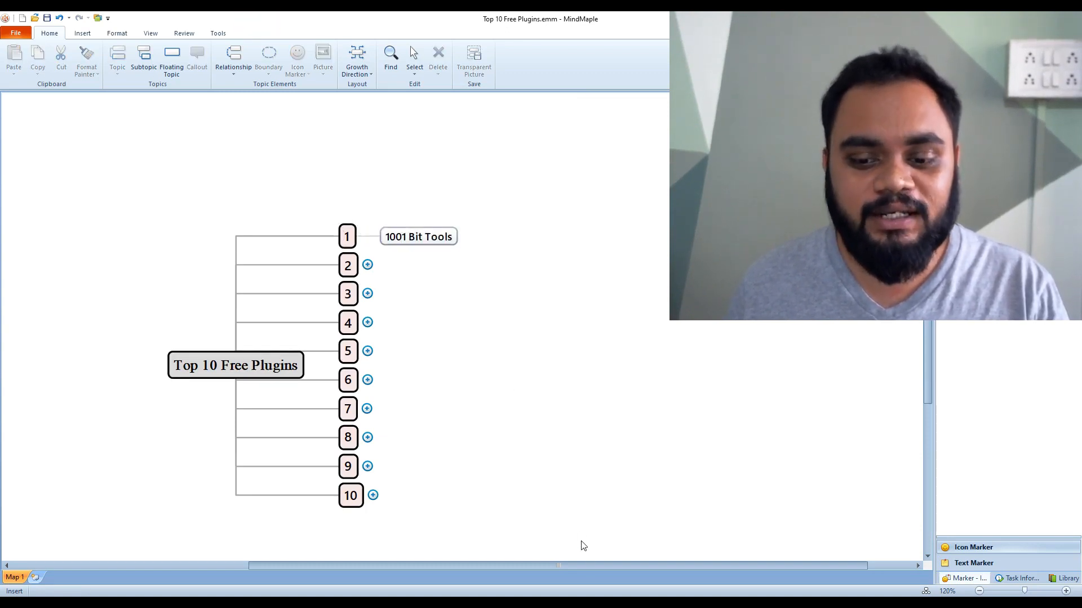
Switch to SketchUp and float the 1001bit tools toolbar over the drawing area
click(586, 603)
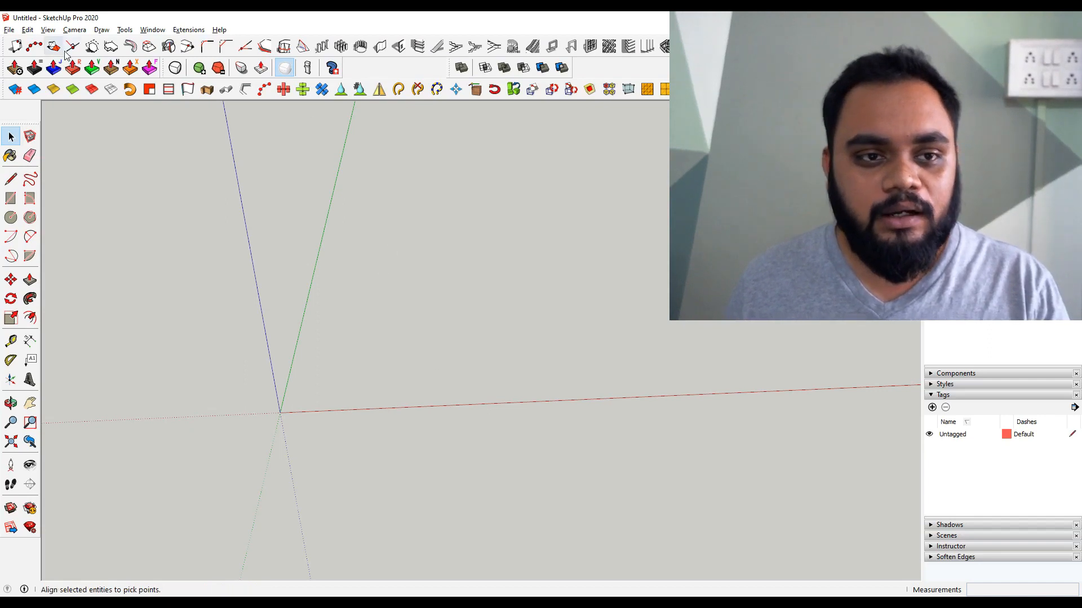
drag(5, 47, 740, 187)
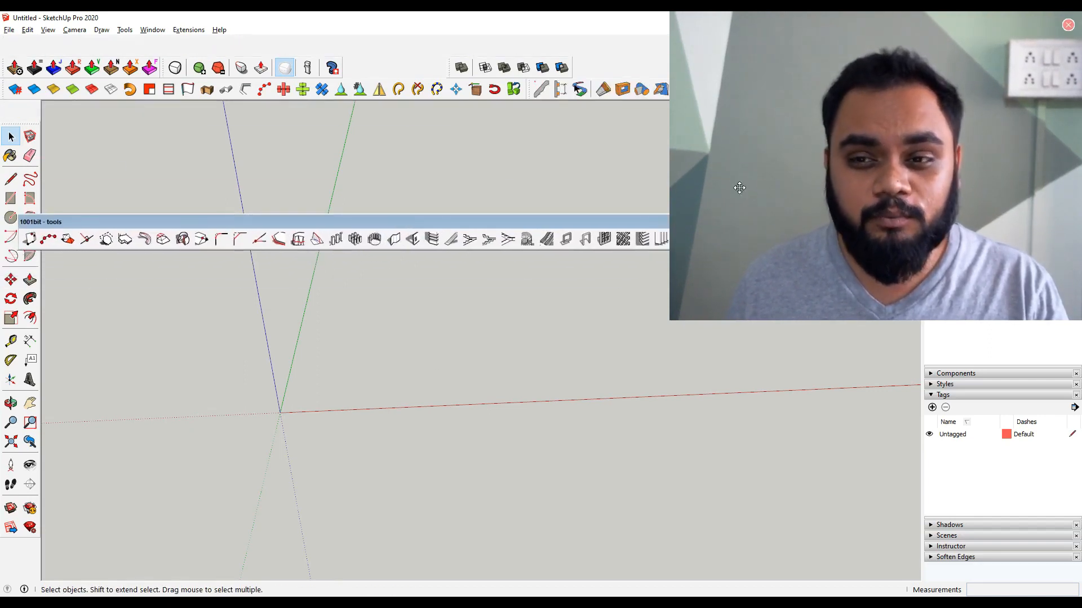
click(672, 318)
drag(672, 318, 796, 212)
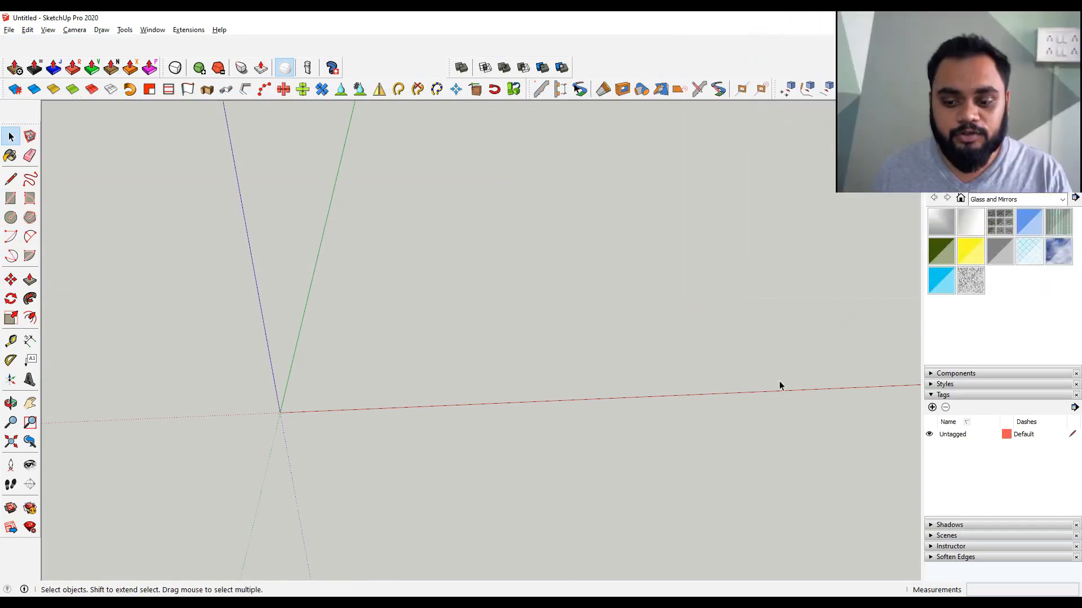
right_click(251, 41)
click(228, 206)
drag(205, 224, 265, 215)
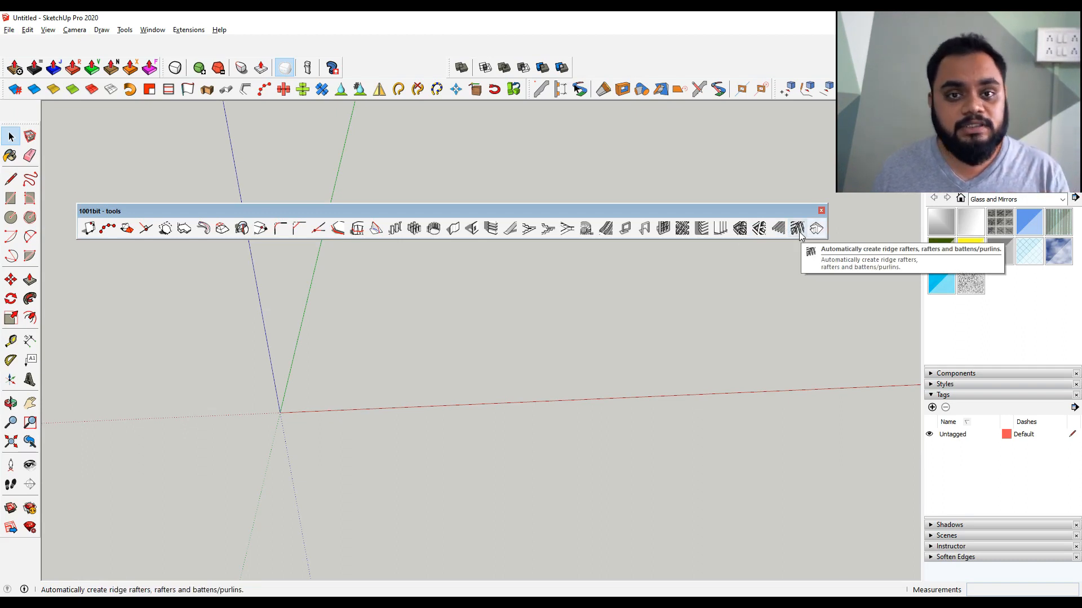
Draw a vertical rectangle starting at the origin and select its face
key(r)
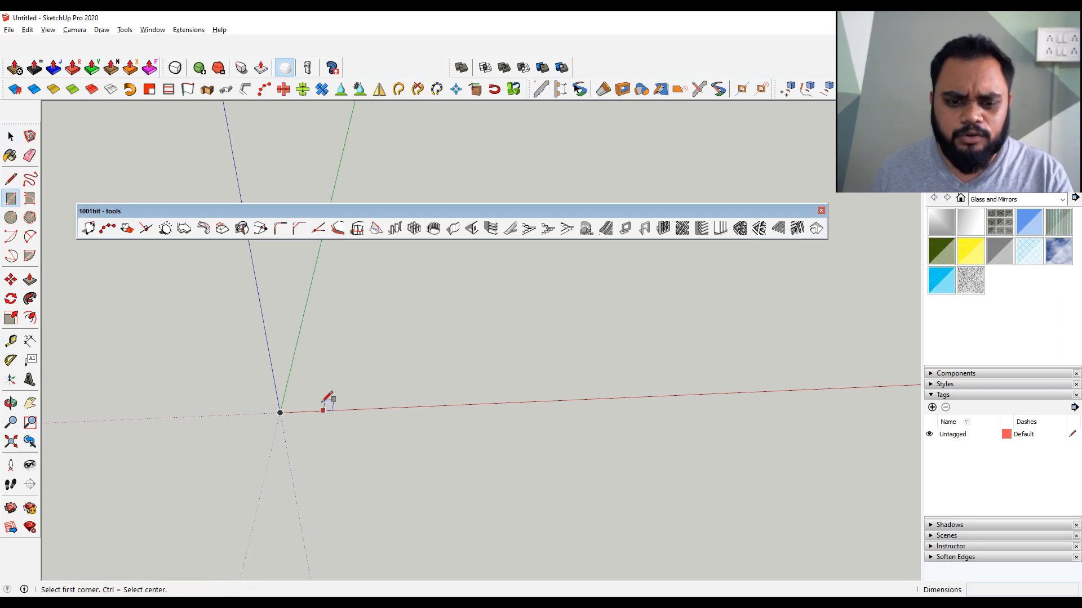
click(280, 413)
click(372, 268)
key(space)
click(360, 309)
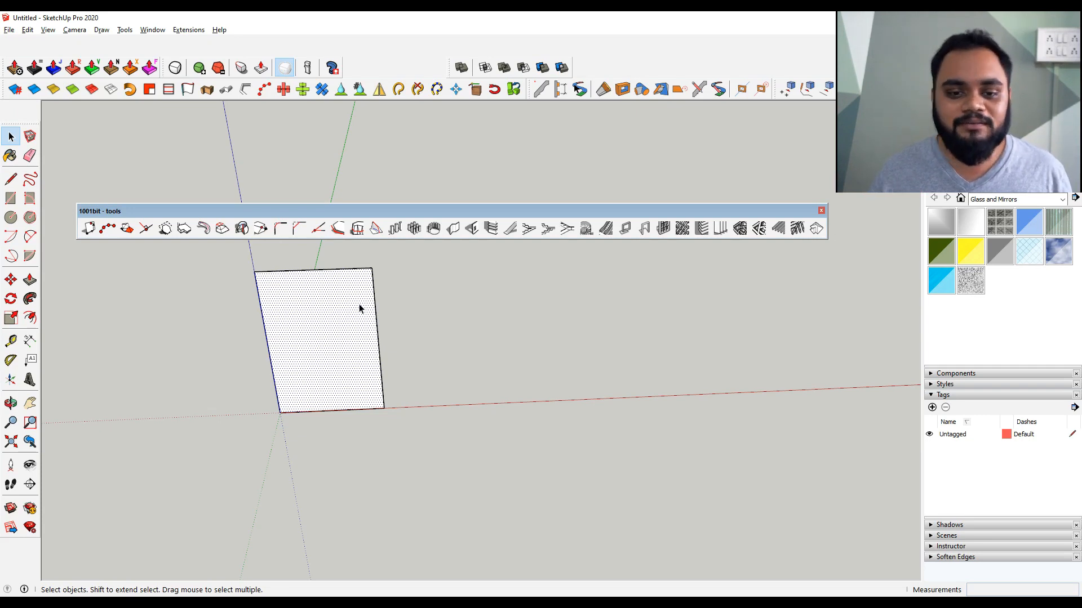
middle_drag(355, 312, 360, 333)
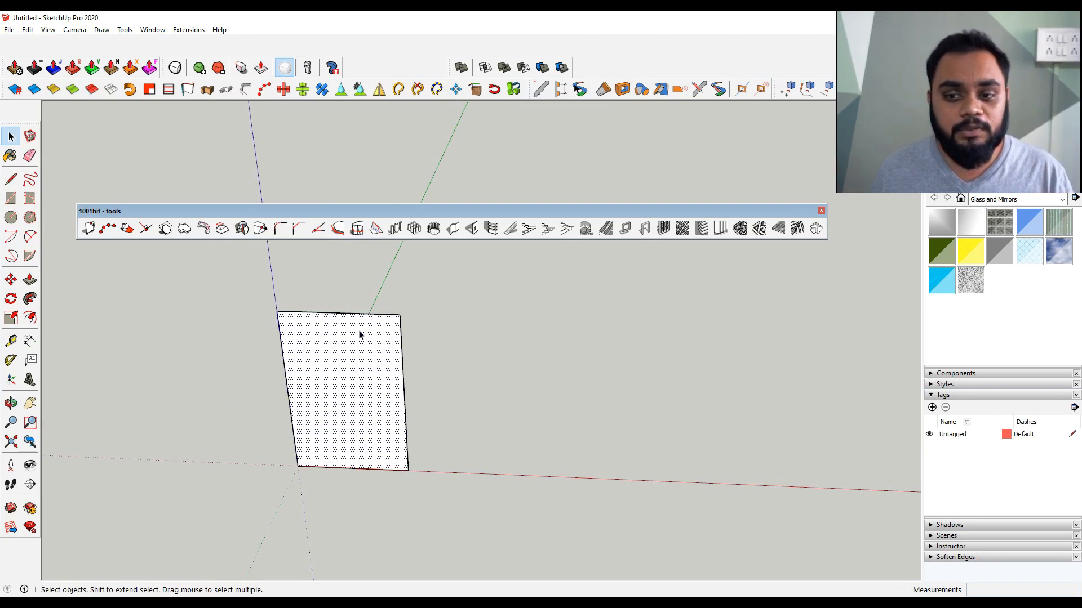
Create vertical louvres on the selected rectangle with 150 mm depth, 30 mm thickness and 50 mm spacing
click(720, 228)
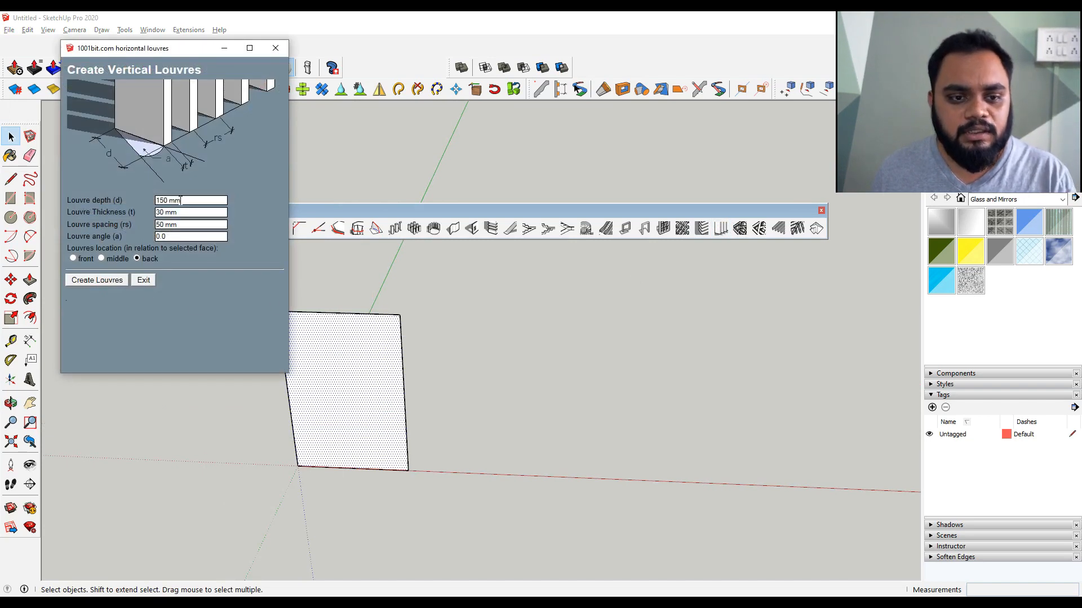
double_click(188, 200)
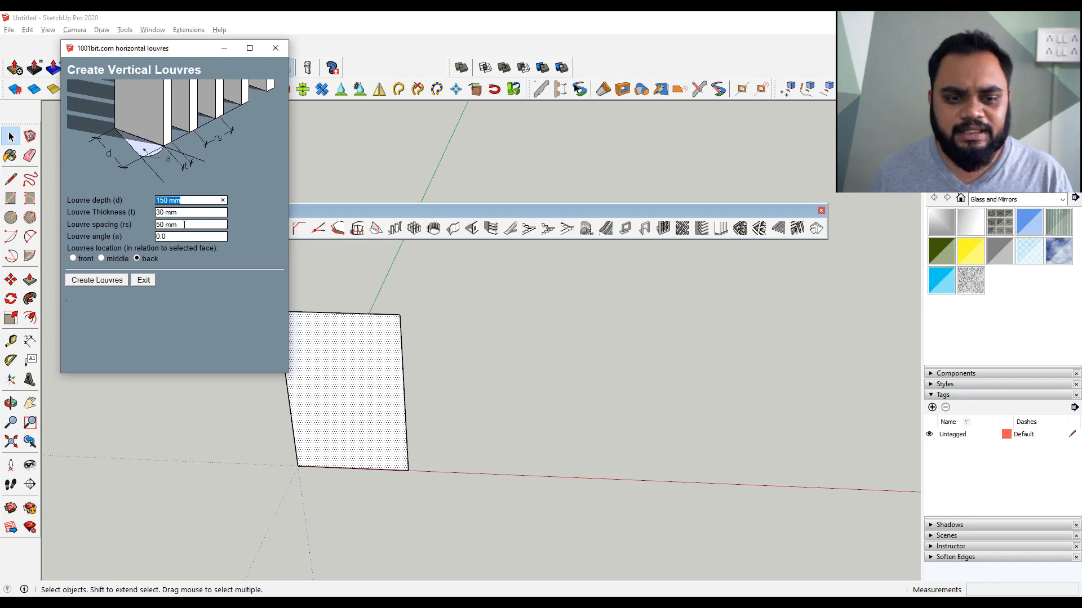
double_click(184, 225)
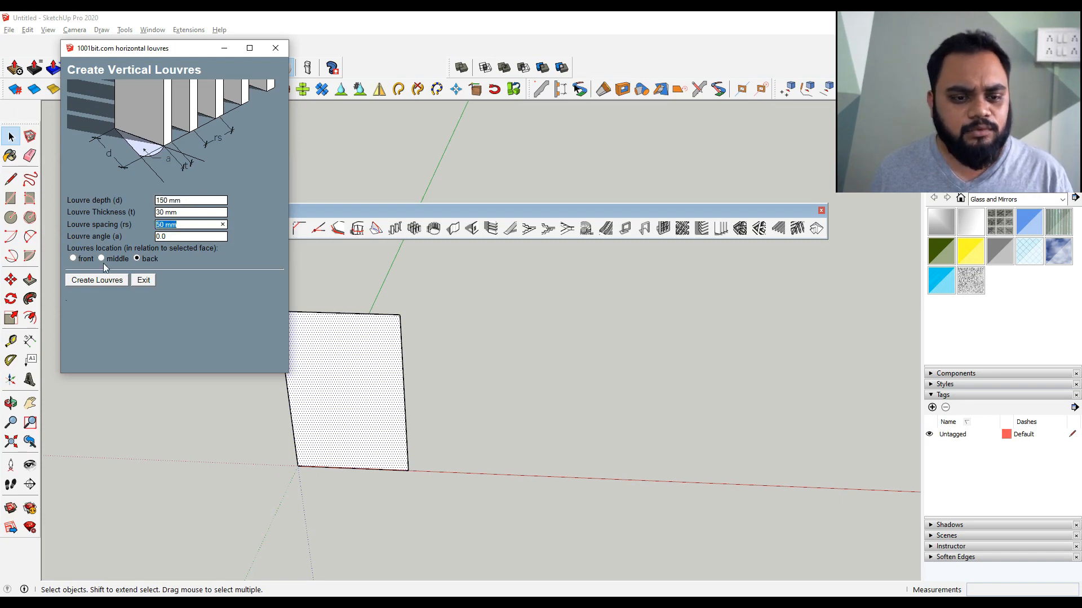
click(113, 286)
scroll(350, 376, up, 3)
middle_drag(349, 376, 653, 445)
scroll(652, 445, down, 2)
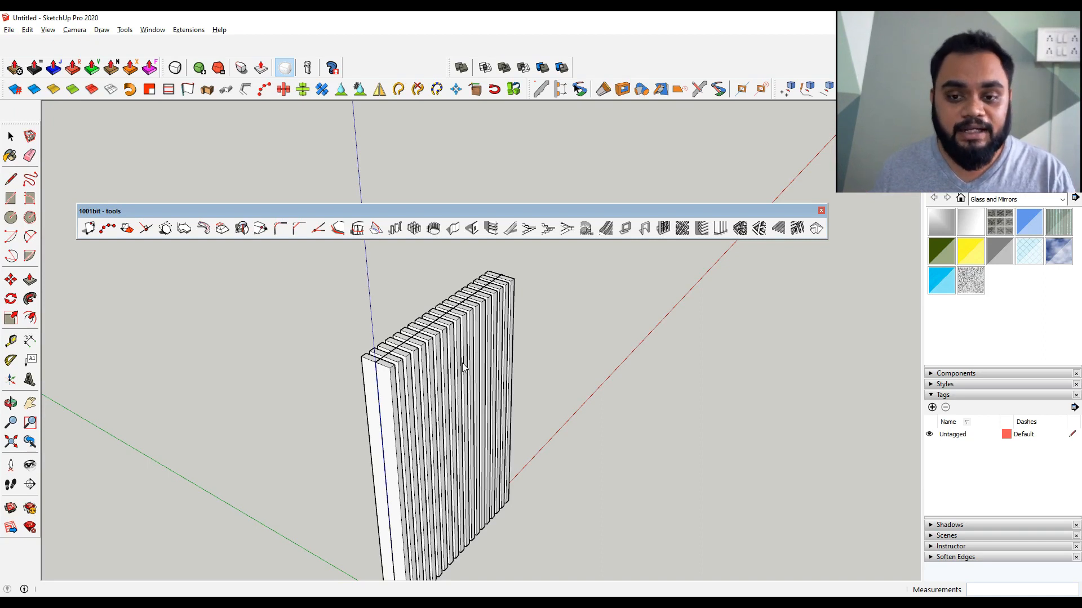
scroll(463, 367, down, 3)
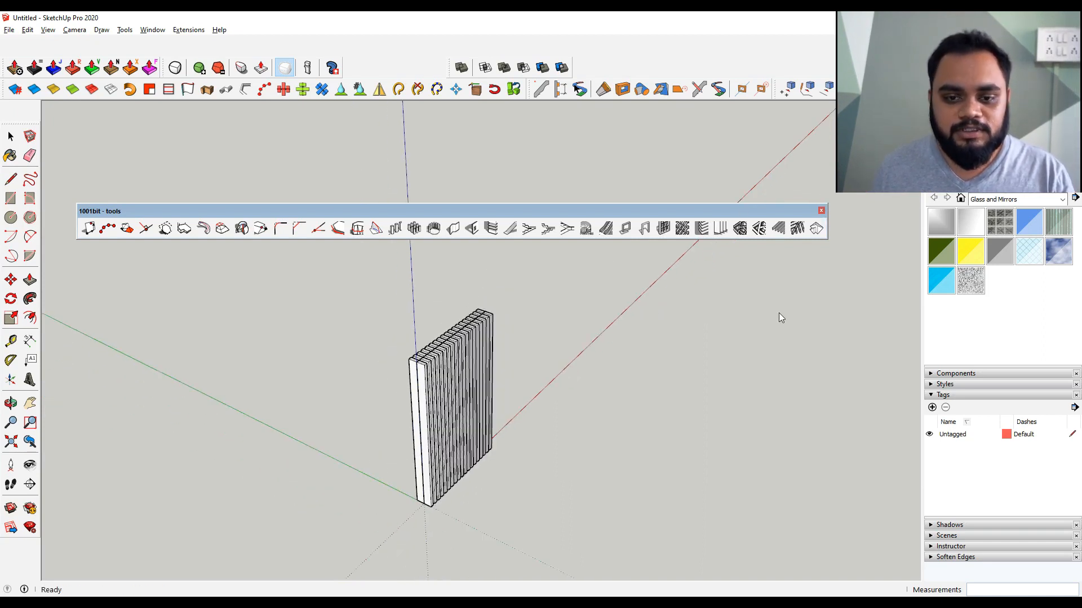
Switch to the mind map and expand topic 2 to reveal its JHS Power Bar subtopic
key(alt+Tab)
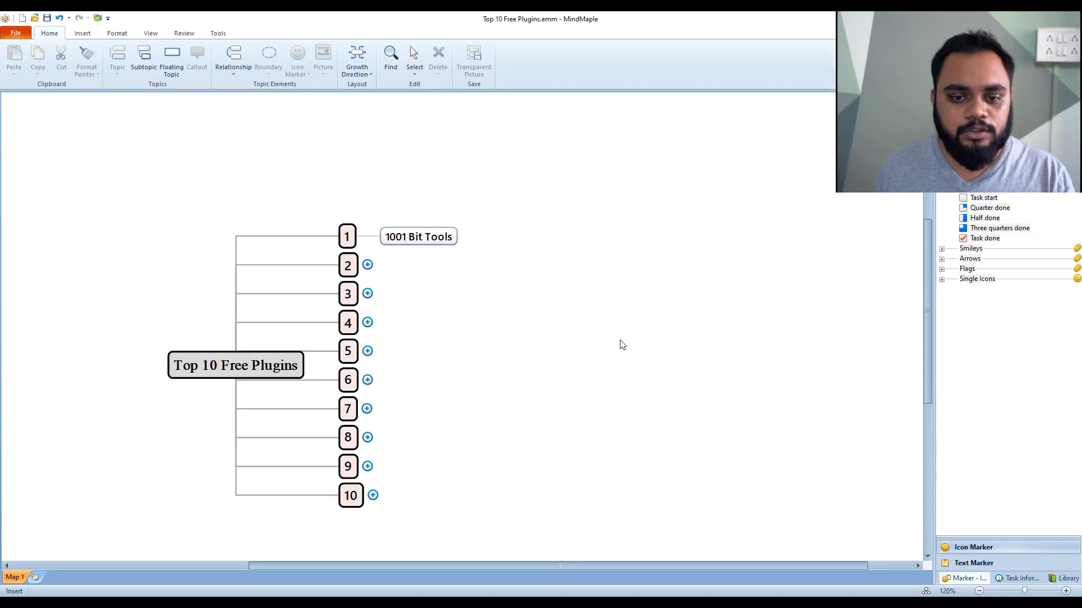
click(367, 264)
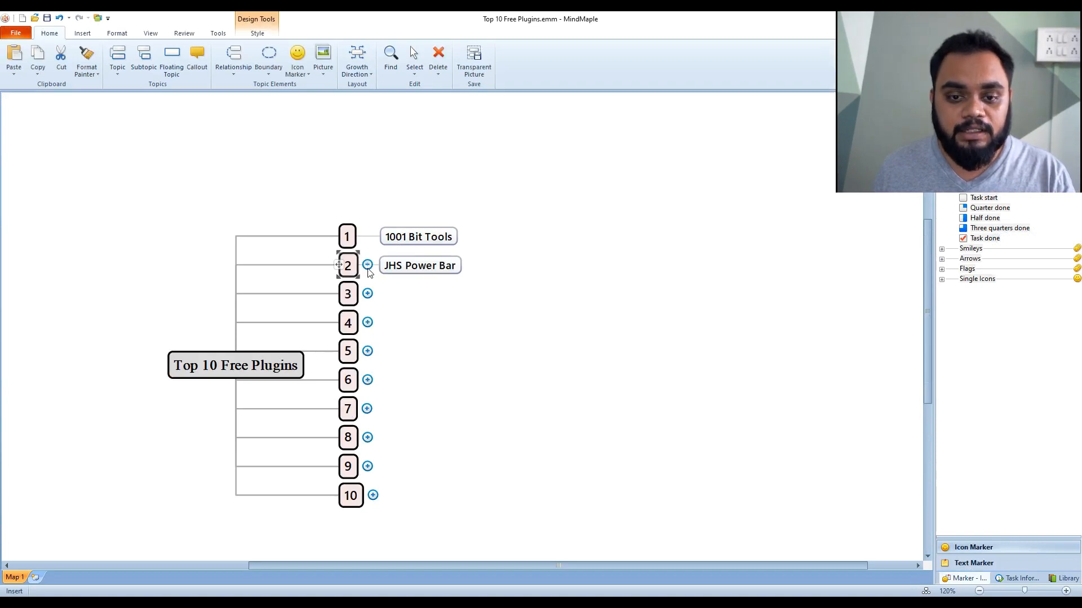
click(469, 337)
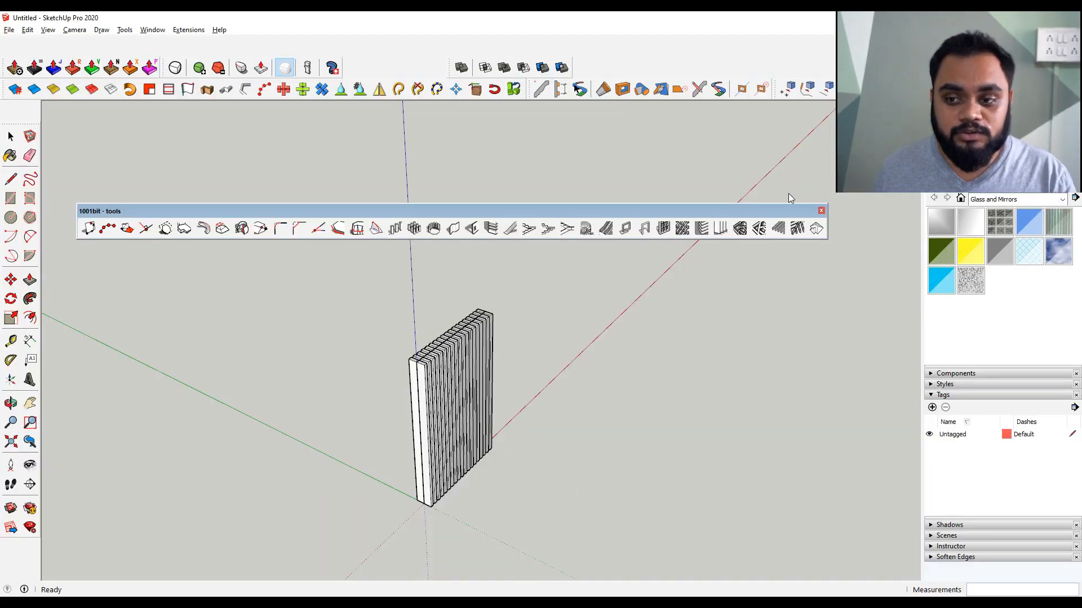
Close the 1001bit tools toolbar and float the JHS PowerBar toolbar over the drawing area
click(820, 210)
drag(3, 92, 460, 198)
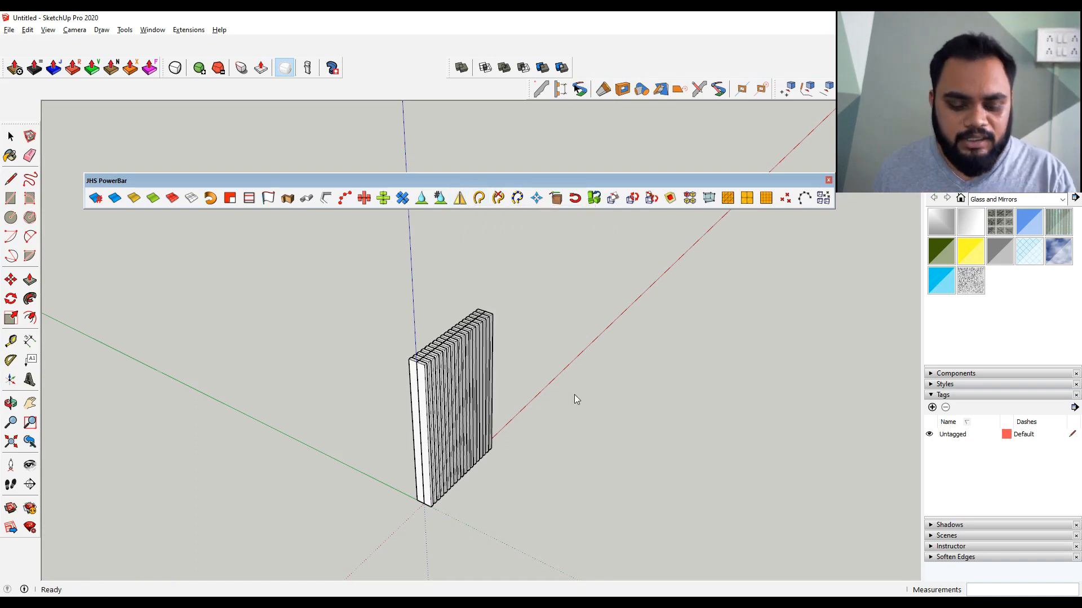
Draw a circle on the ground beside the louvres and delete its face, keeping only the edge
middle_drag(574, 393, 415, 415)
key(c)
click(632, 339)
click(744, 339)
key(space)
middle_drag(745, 339, 573, 409)
click(574, 409)
key(Delete)
Explode the circle into segments and erase a couple of them to open a gap in the ring
right_click(592, 372)
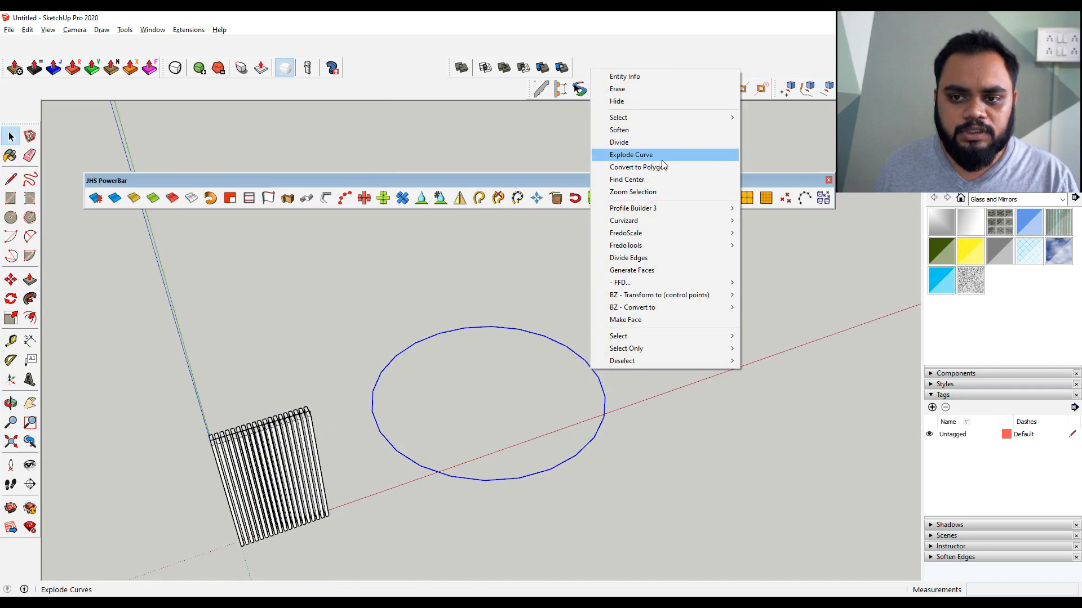
click(631, 154)
key(e)
mouse_move(600, 366)
mouse_down()
mouse_move(591, 367)
mouse_move(609, 379)
mouse_move(592, 394)
mouse_up()
key(space)
mouse_move(591, 394)
middle_down()
mouse_move(574, 484)
mouse_move(632, 419)
middle_up()
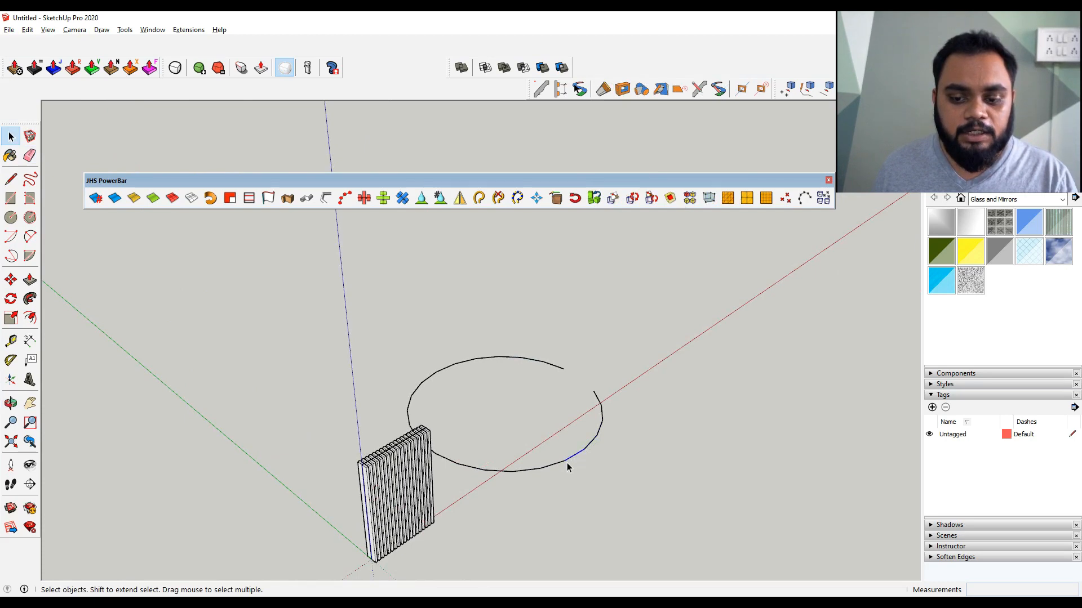
middle_drag(558, 466, 415, 449)
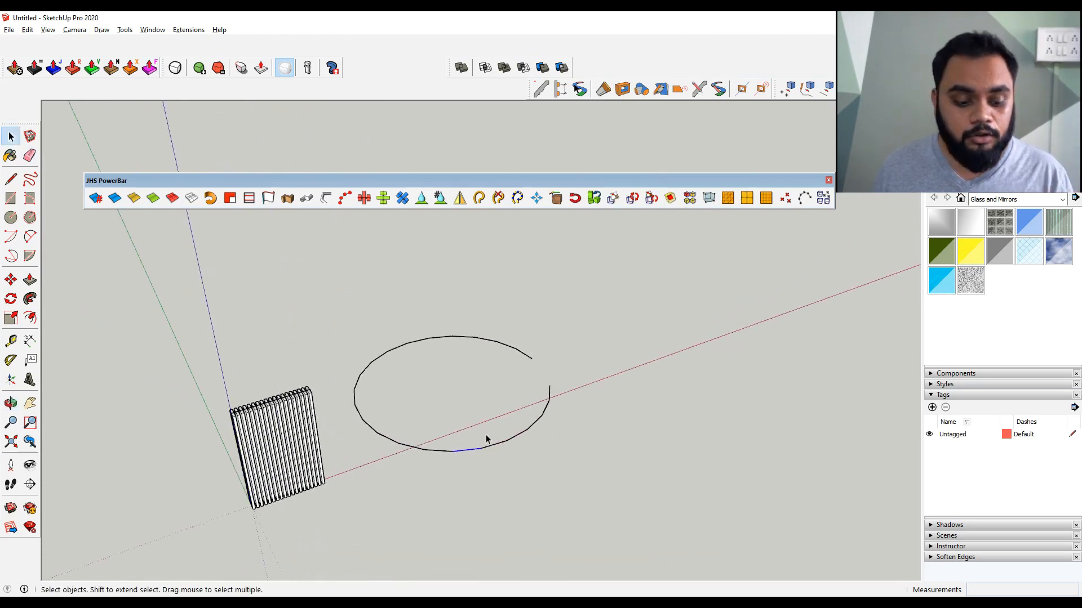
Draw a zigzag line of four segments to the right of the circle
key(l)
scroll(530, 310, down, 2)
click(523, 322)
click(676, 357)
click(630, 440)
click(800, 494)
click(735, 525)
key(space)
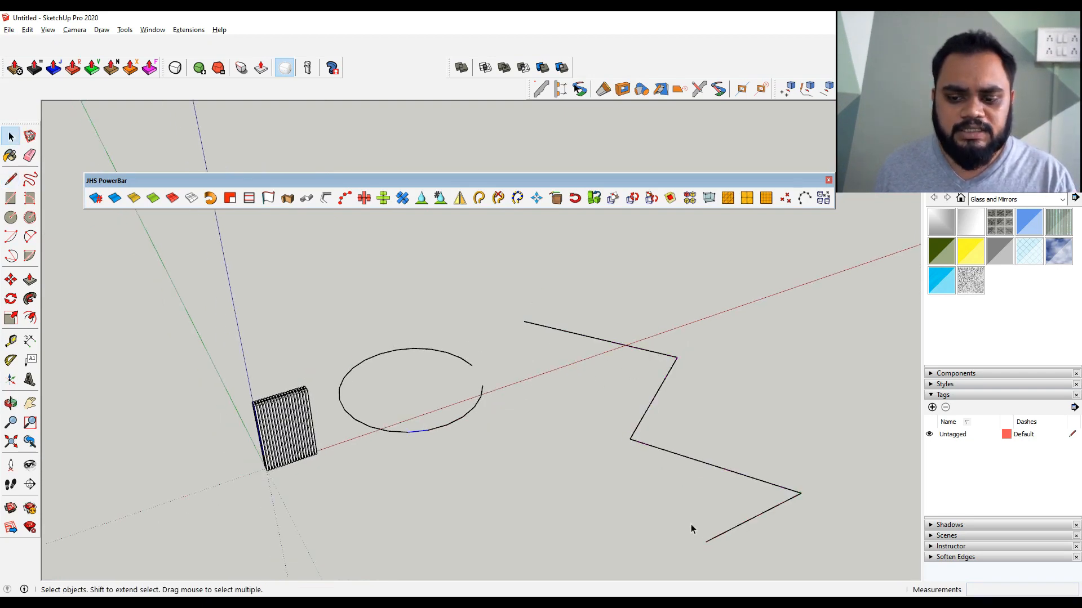
scroll(491, 387, down, 2)
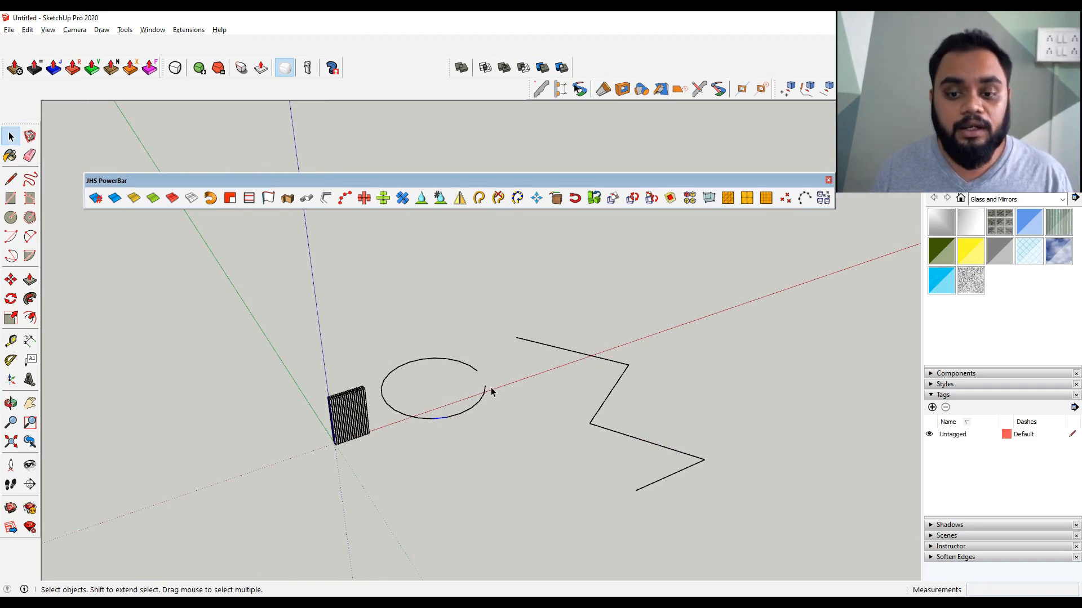
Weld the zigzag line segments into a single curve with the JHS PowerBar weld tool
triple_click(560, 349)
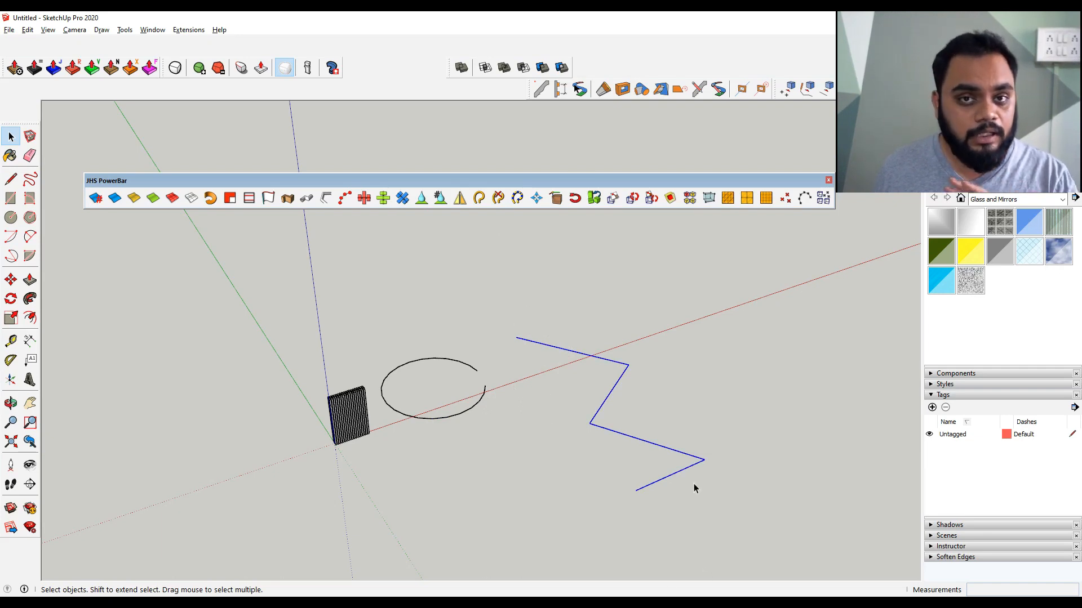
click(478, 198)
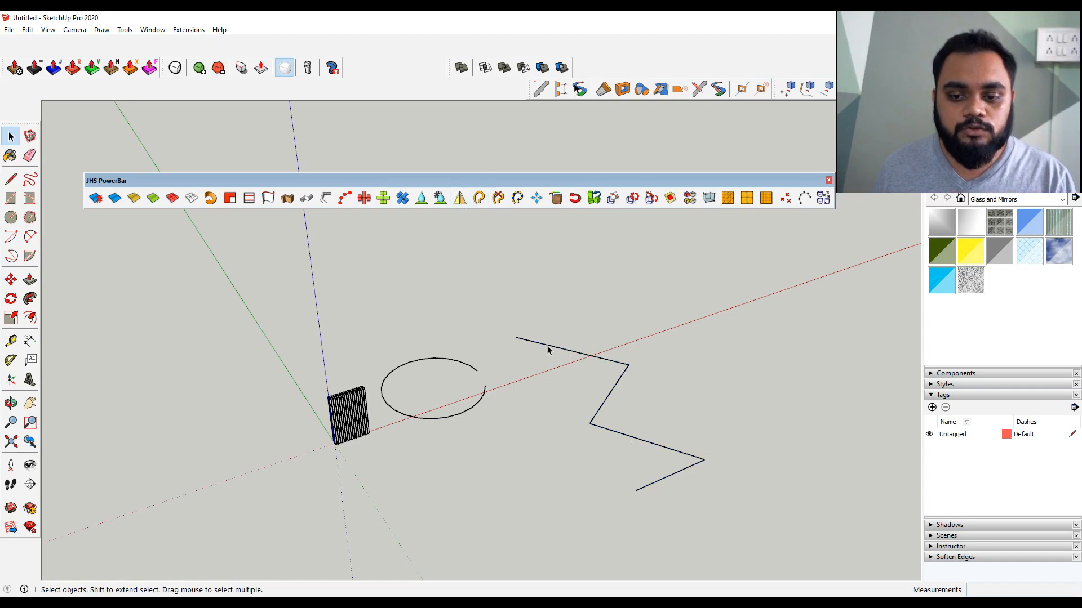
click(550, 346)
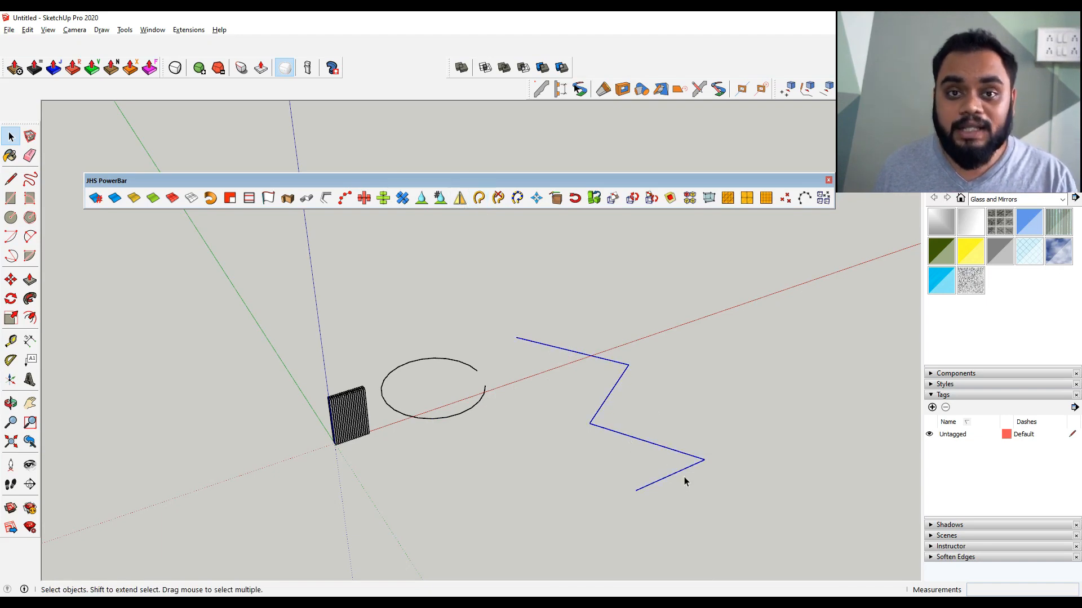
Weld the open circle's segments into a single curve as well
click(470, 412)
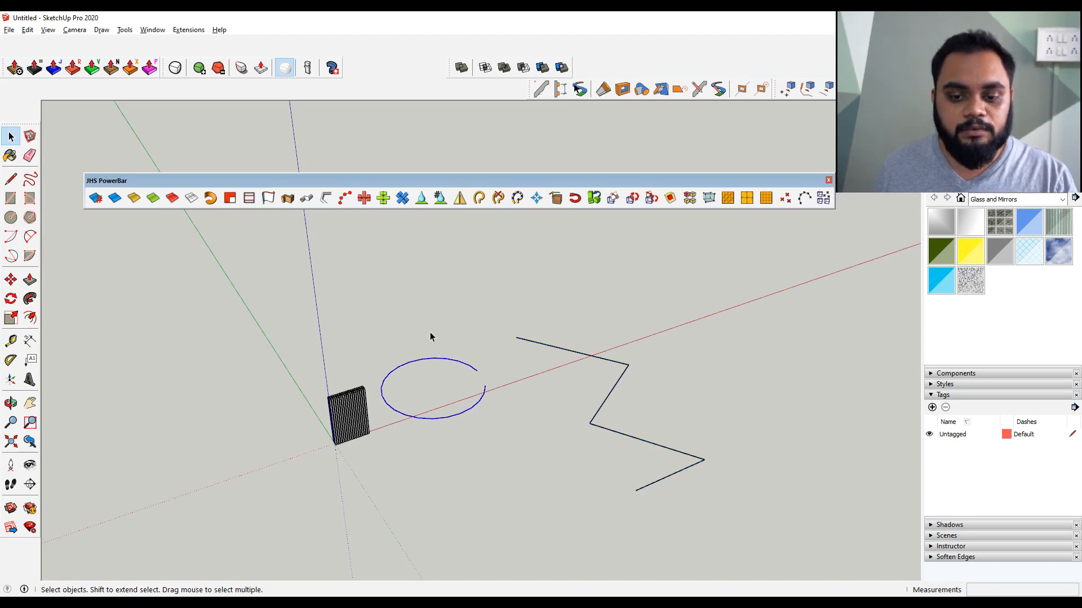
scroll(471, 333, up, 5)
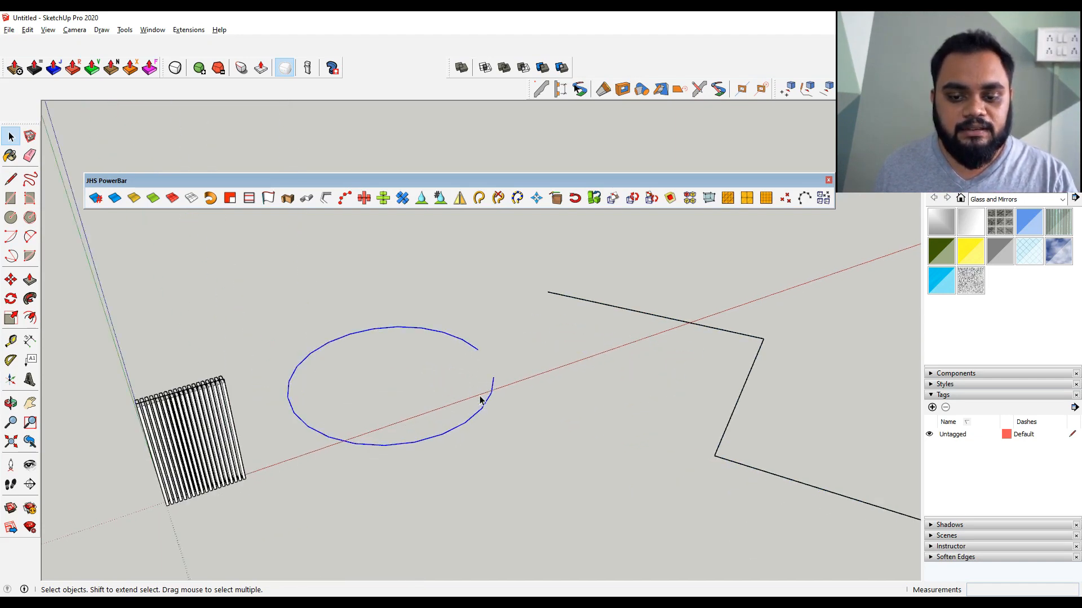
click(479, 201)
click(476, 343)
middle_drag(568, 433, 434, 420)
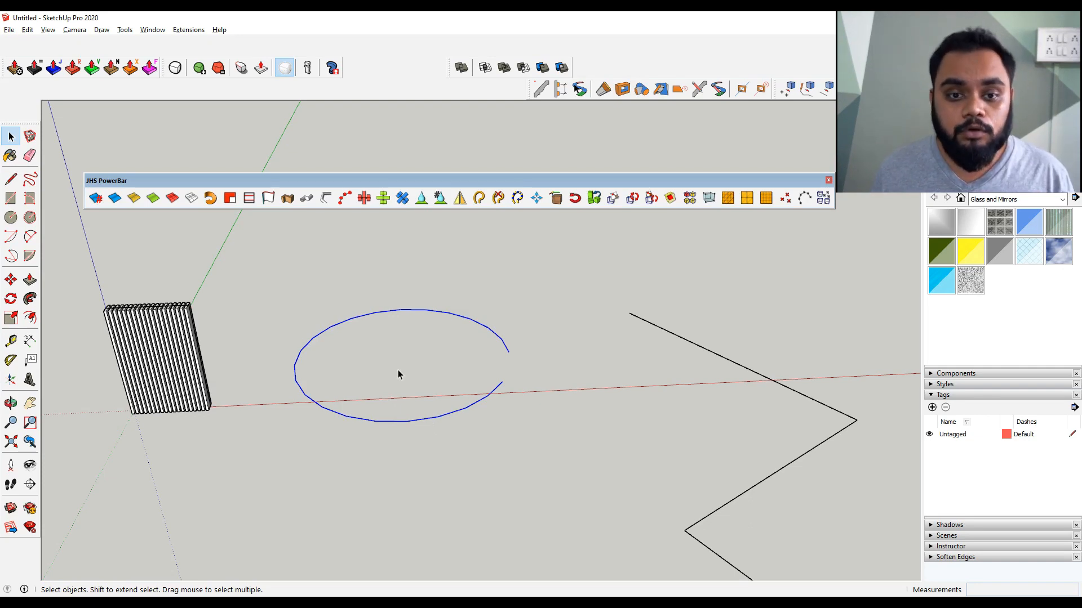
Convert the open circle into a 100 mm diameter tube with Lines to Tubes and undo it
click(326, 201)
click(543, 299)
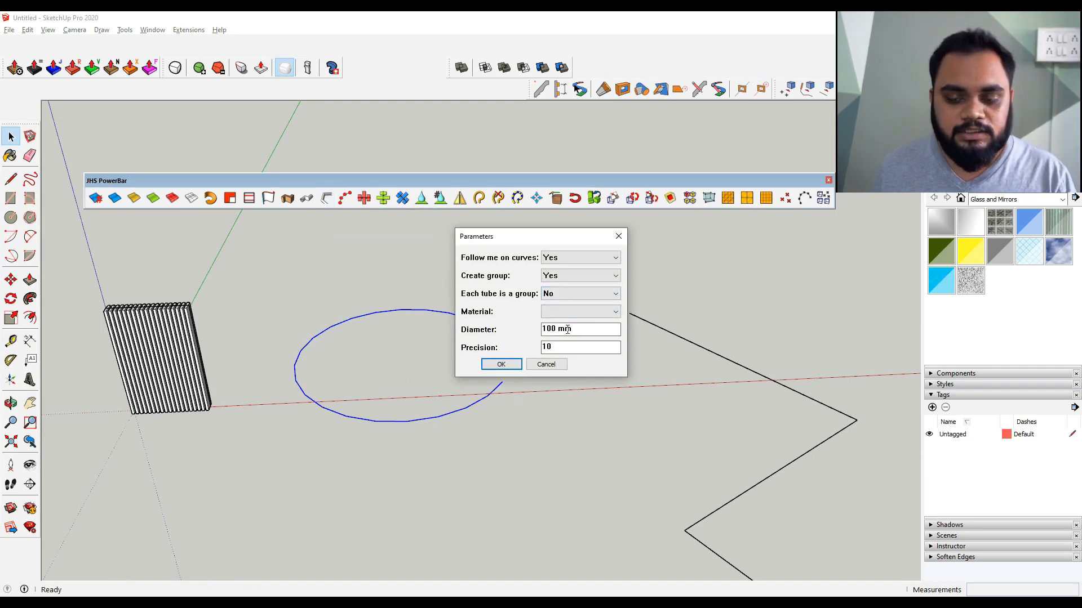
click(514, 366)
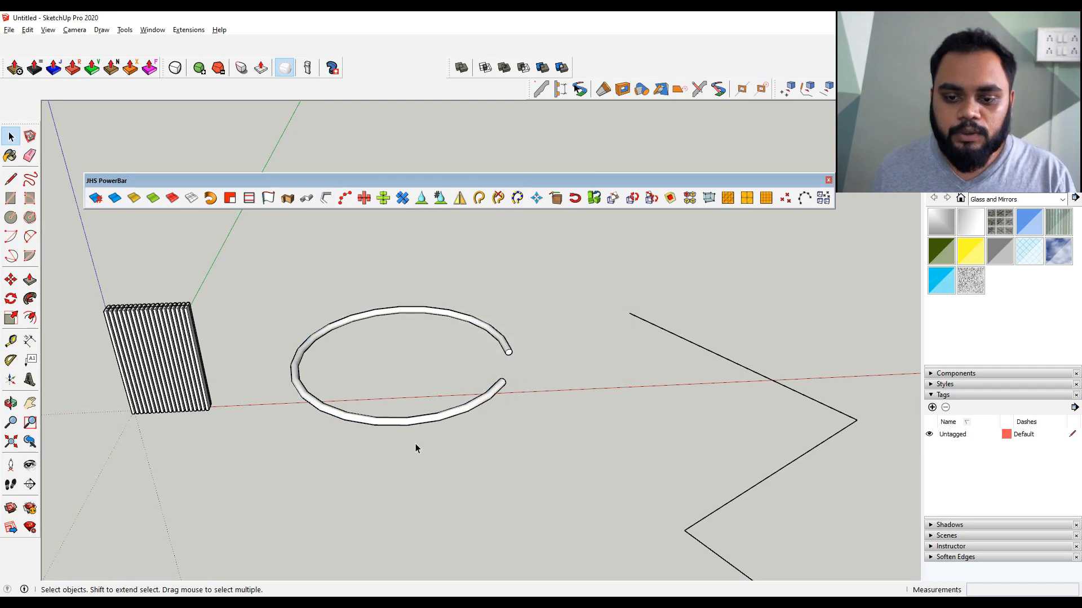
key(ctrl+z)
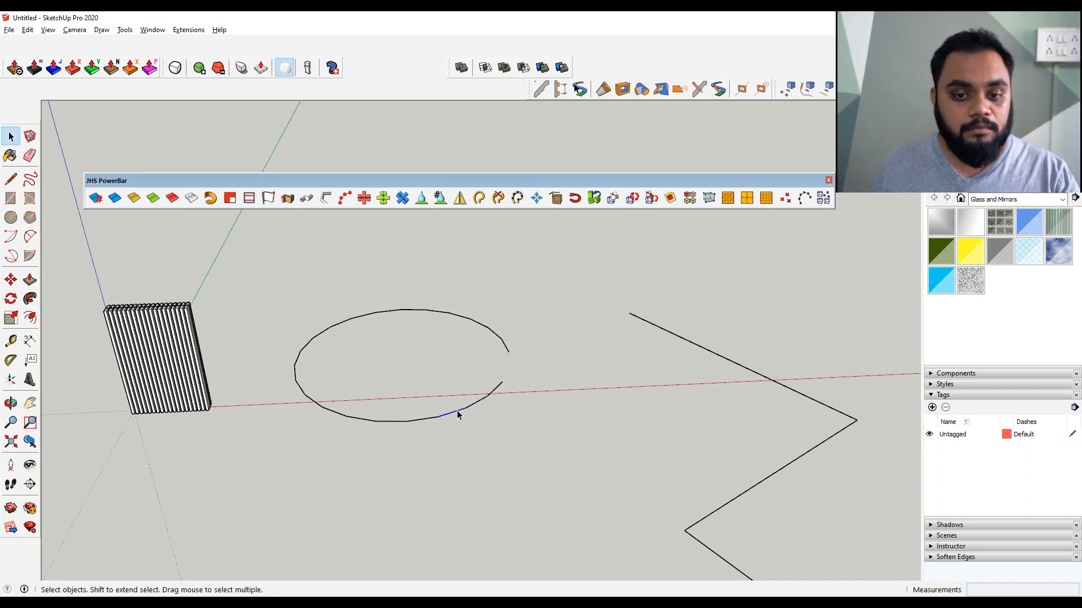
Create a pipe along the open circle path with 110 mm outside diameter, 100 mm inside diameter and 24 segments
click(483, 402)
click(306, 198)
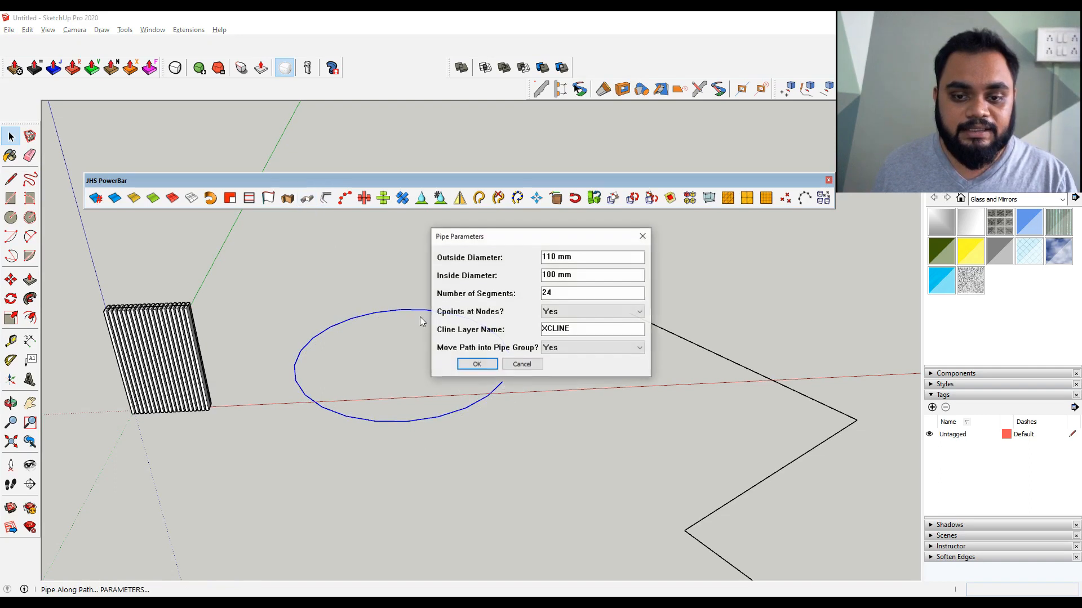
click(479, 363)
scroll(479, 368, up, 4)
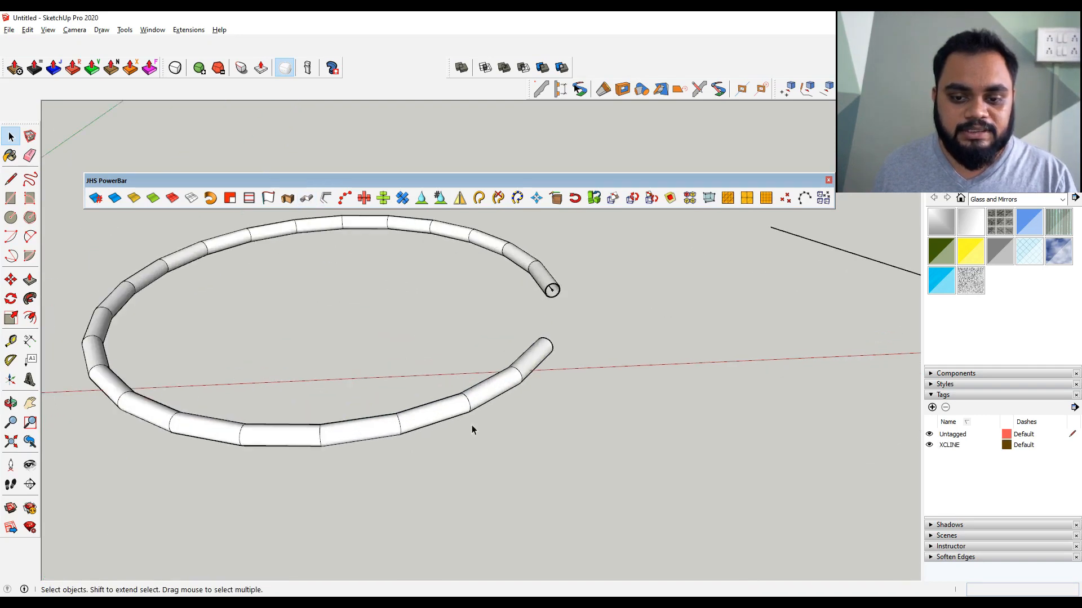
middle_drag(394, 417, 650, 423)
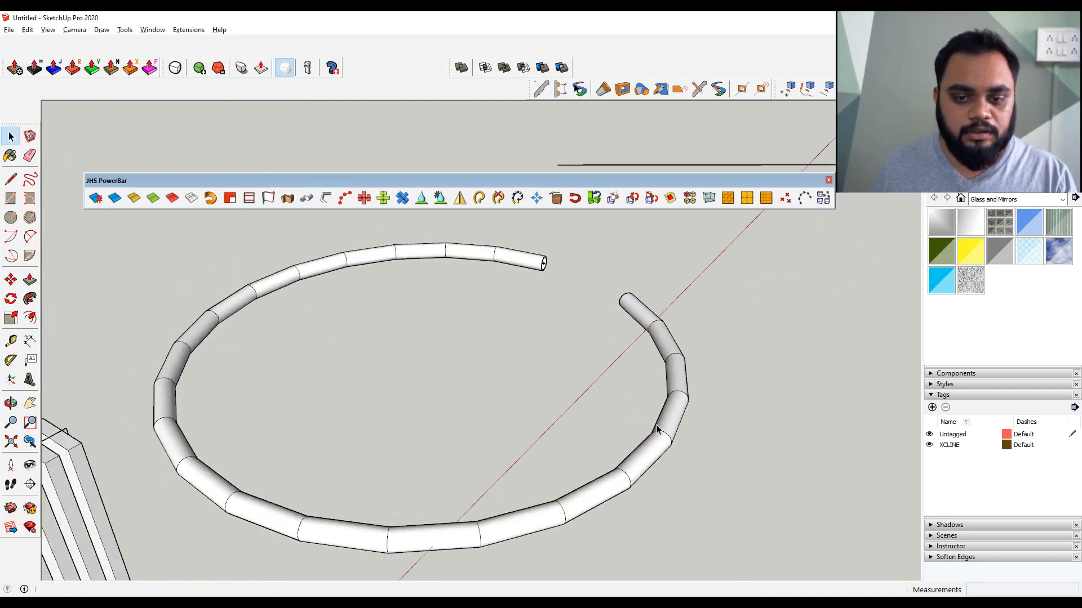
middle_drag(420, 509, 284, 534)
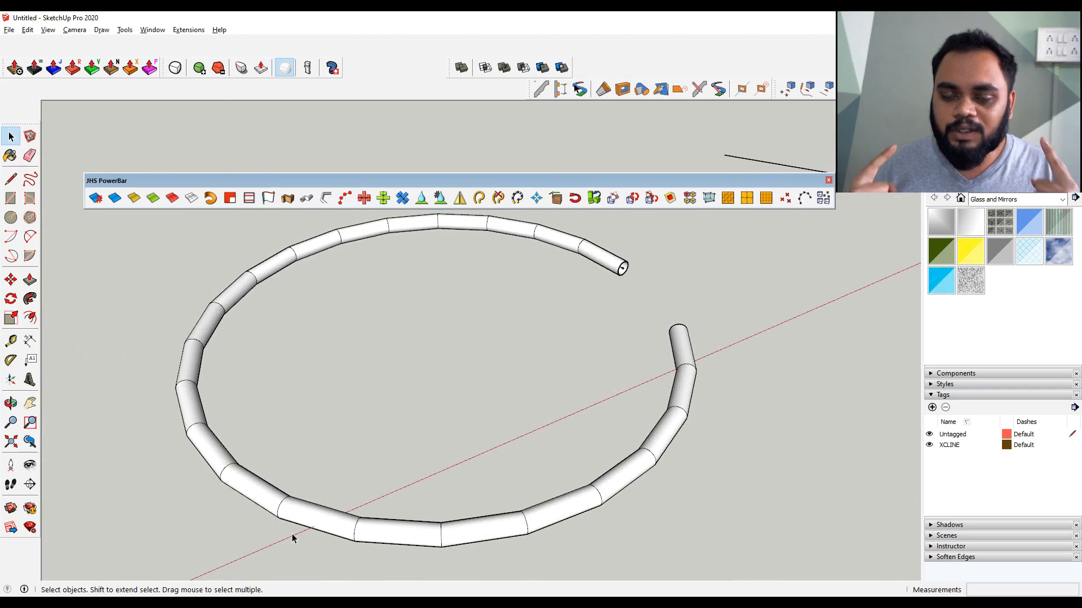
Draw a rectangle on the ground and divide it into a rectangular grid with the Split Up tool
scroll(293, 538, down, 5)
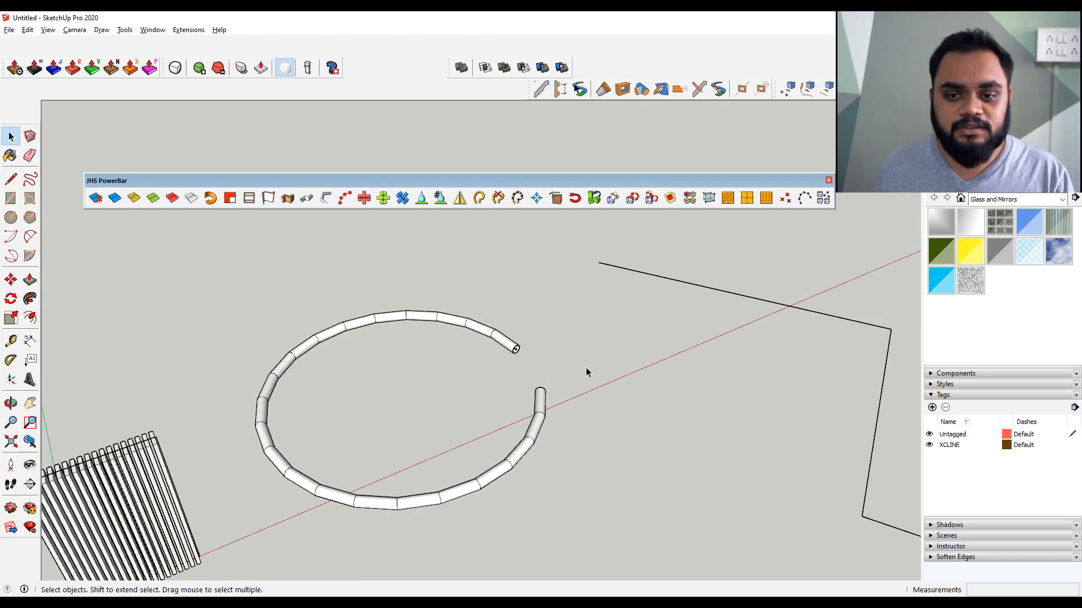
scroll(585, 368, down, 2)
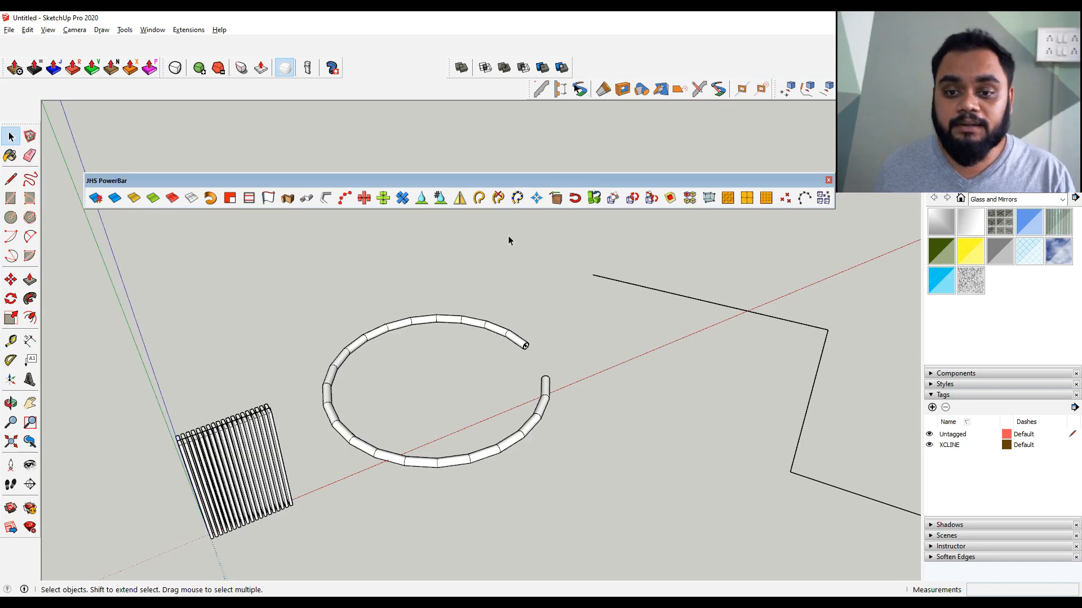
drag(599, 186, 533, 187)
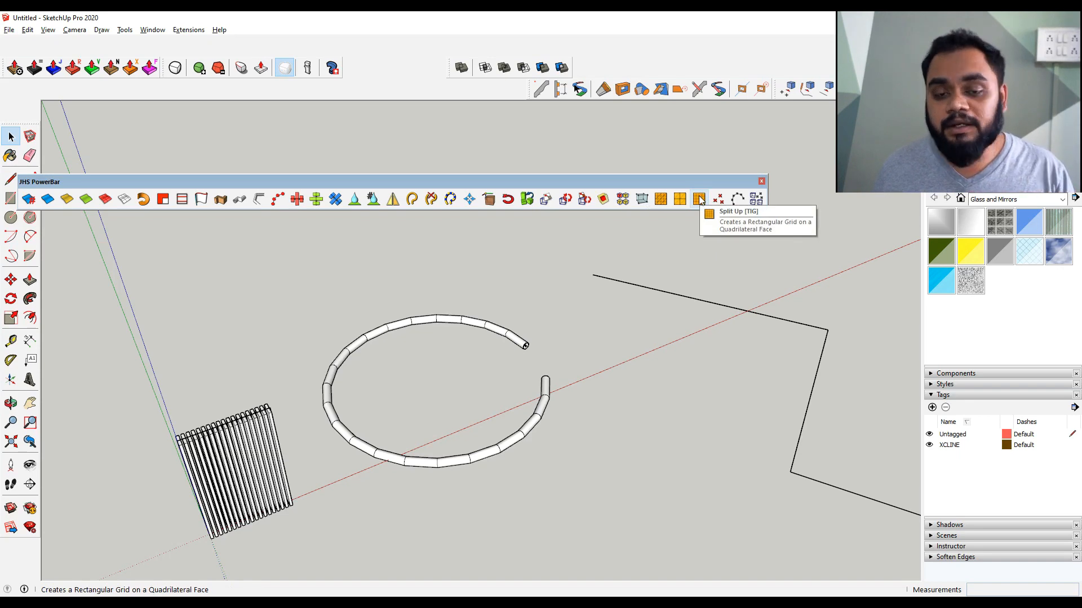
scroll(594, 293, down, 3)
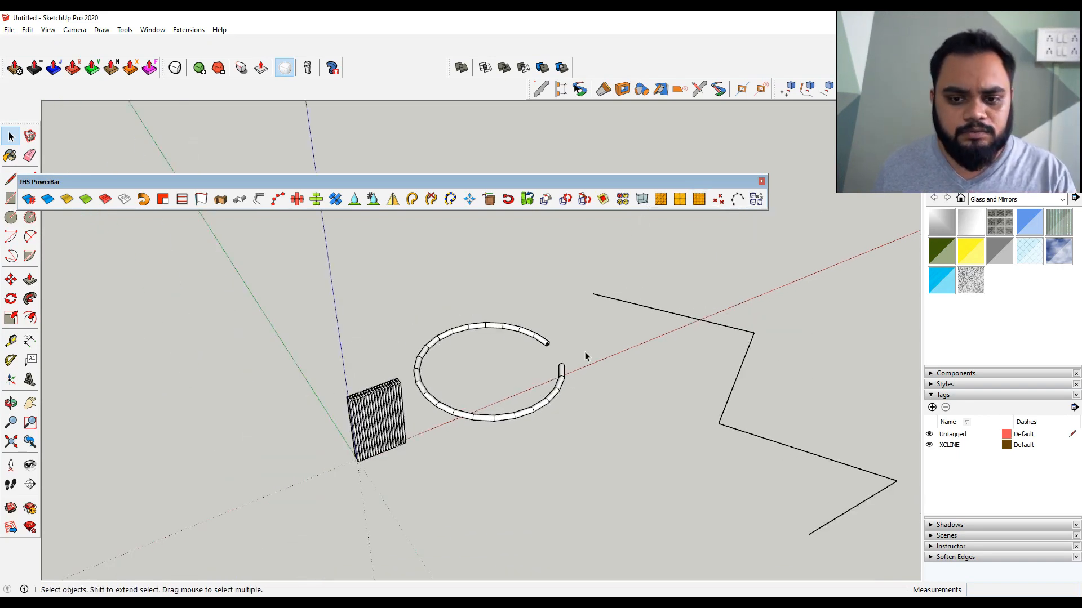
middle_drag(560, 366, 498, 451)
key(r)
click(379, 272)
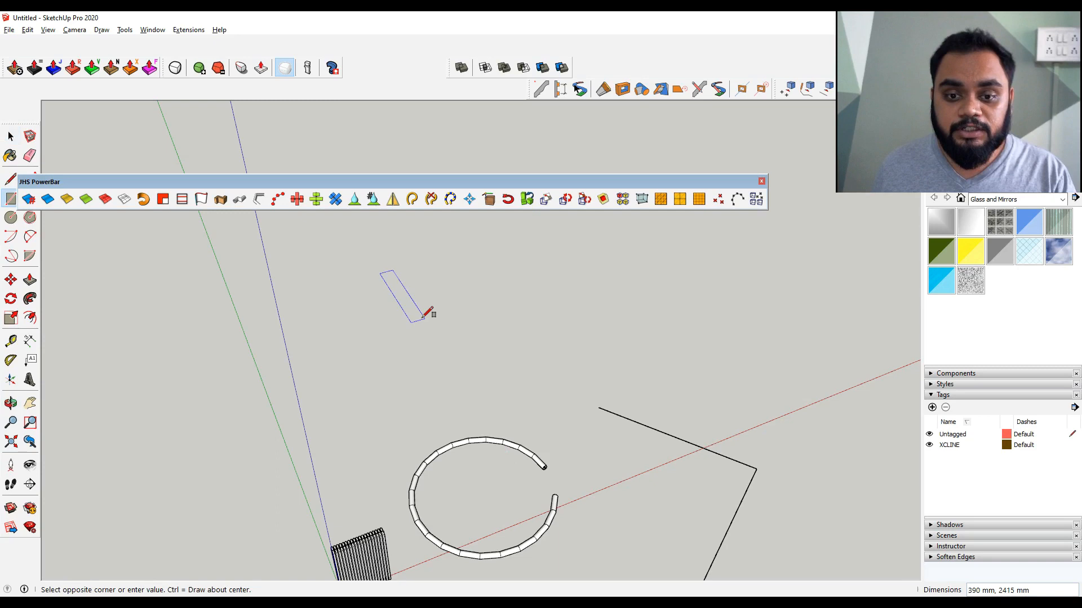
click(688, 321)
key(space)
scroll(552, 417, up, 3)
click(704, 204)
click(524, 320)
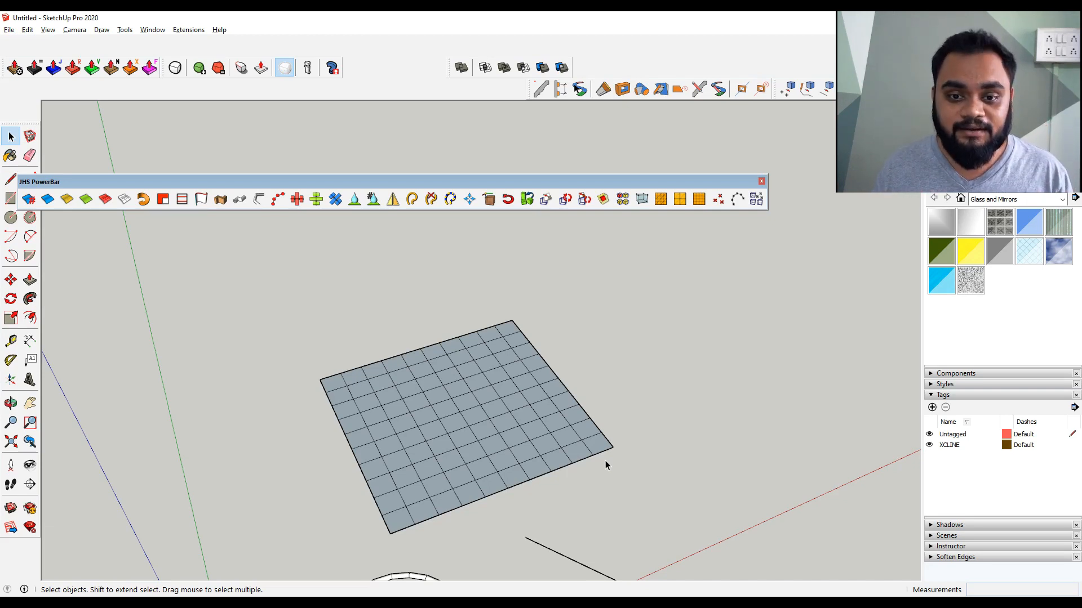
Switch to the mind map and add Selection Toys as plugin 3
middle_drag(605, 461, 696, 222)
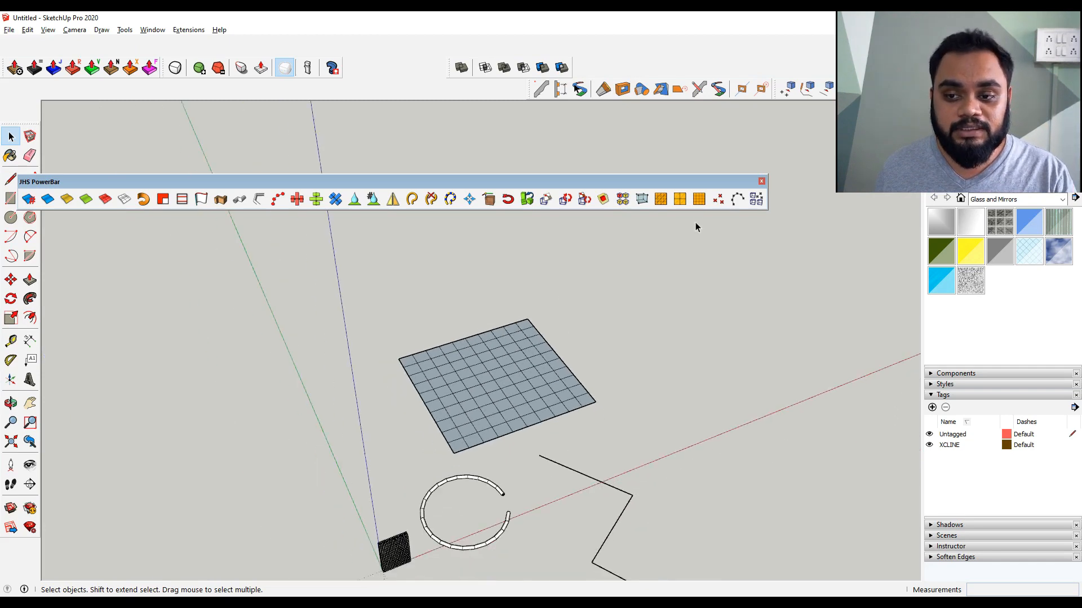
middle_drag(644, 340, 539, 297)
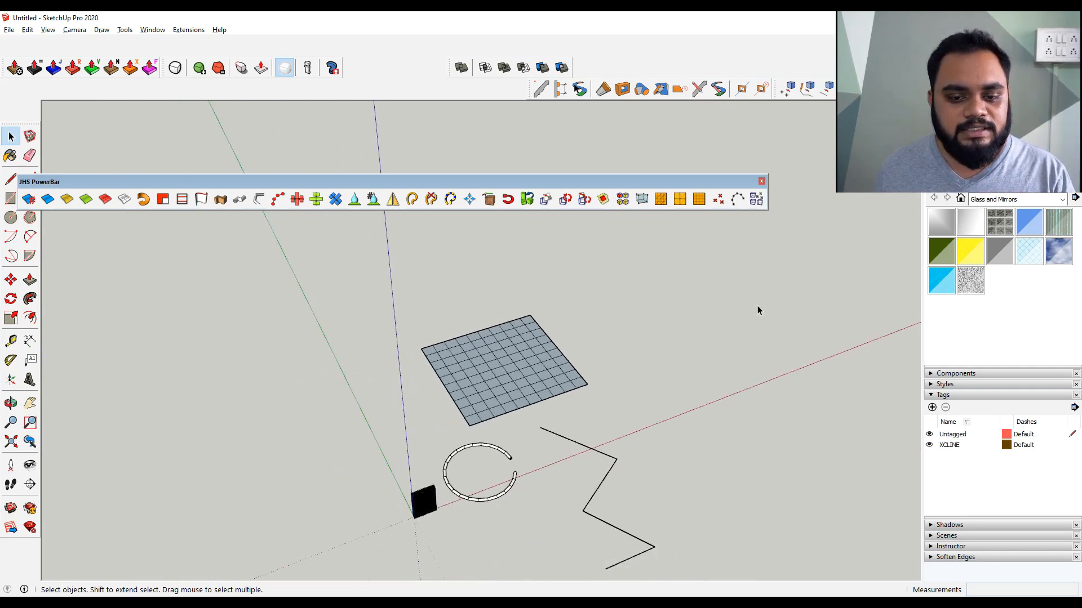
key(alt+Tab)
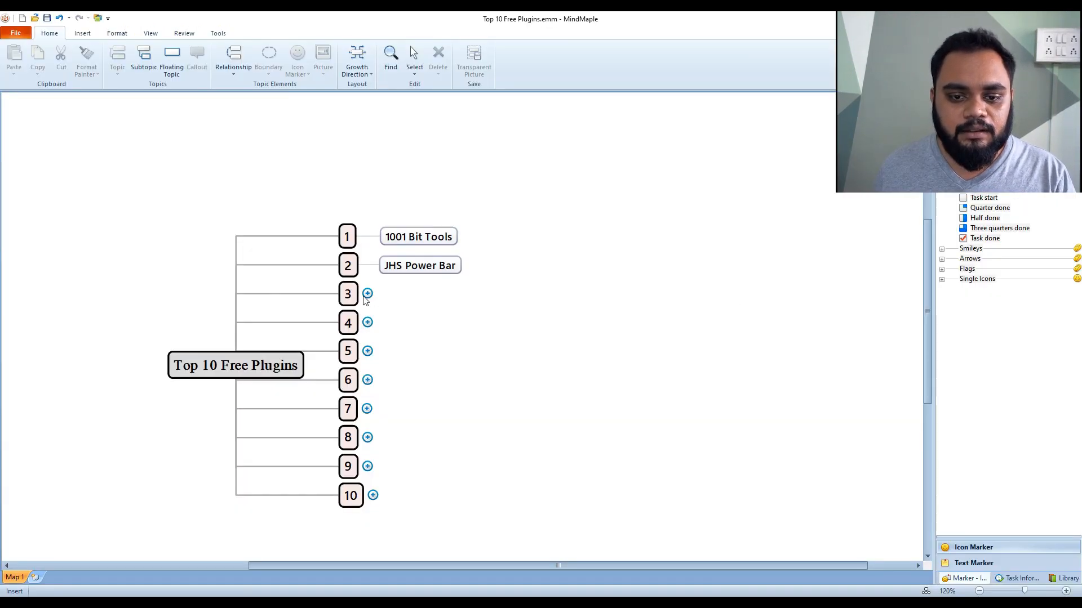
click(366, 295)
click(431, 337)
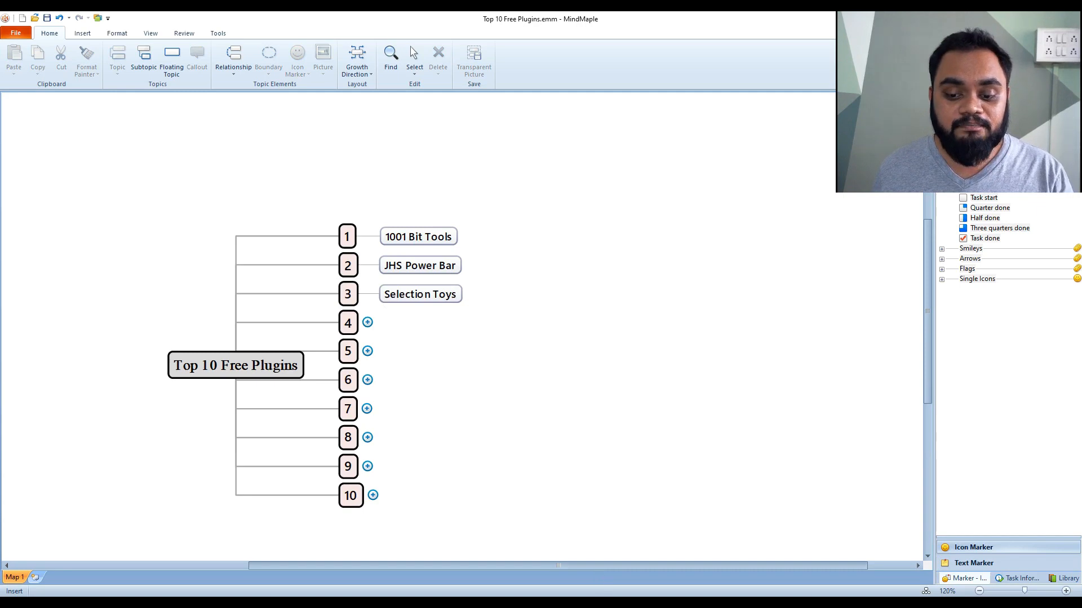
Return to SketchUp, select the whole grid and keep only its edges selected using Select Only > Edges
key(alt+Tab)
middle_drag(562, 488, 462, 465)
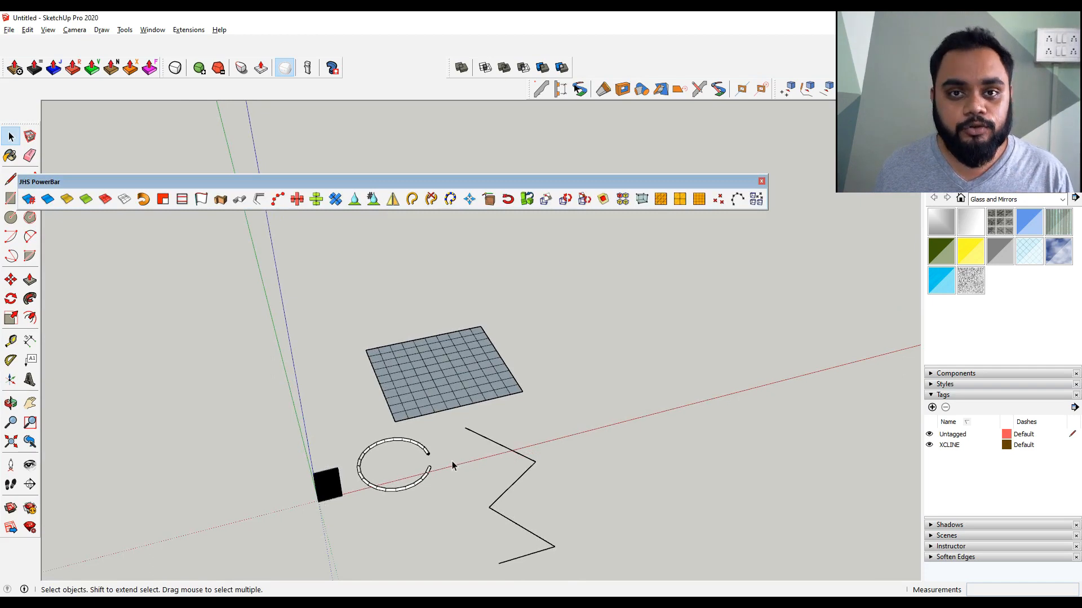
scroll(464, 370, up, 5)
mouse_move(481, 364)
middle_down()
mouse_move(434, 372)
mouse_move(463, 373)
middle_up()
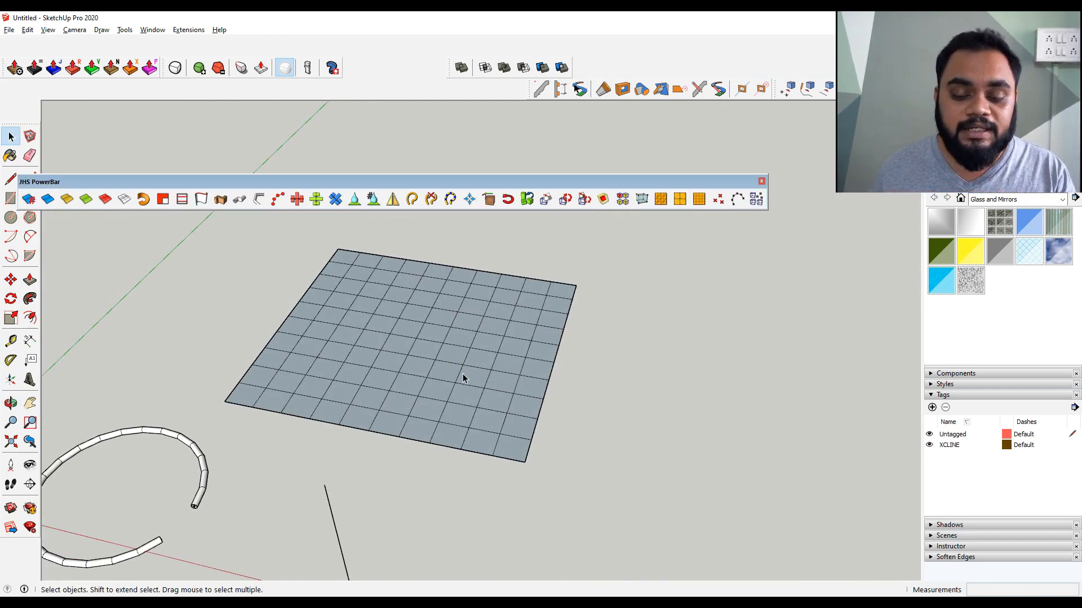
click(455, 393)
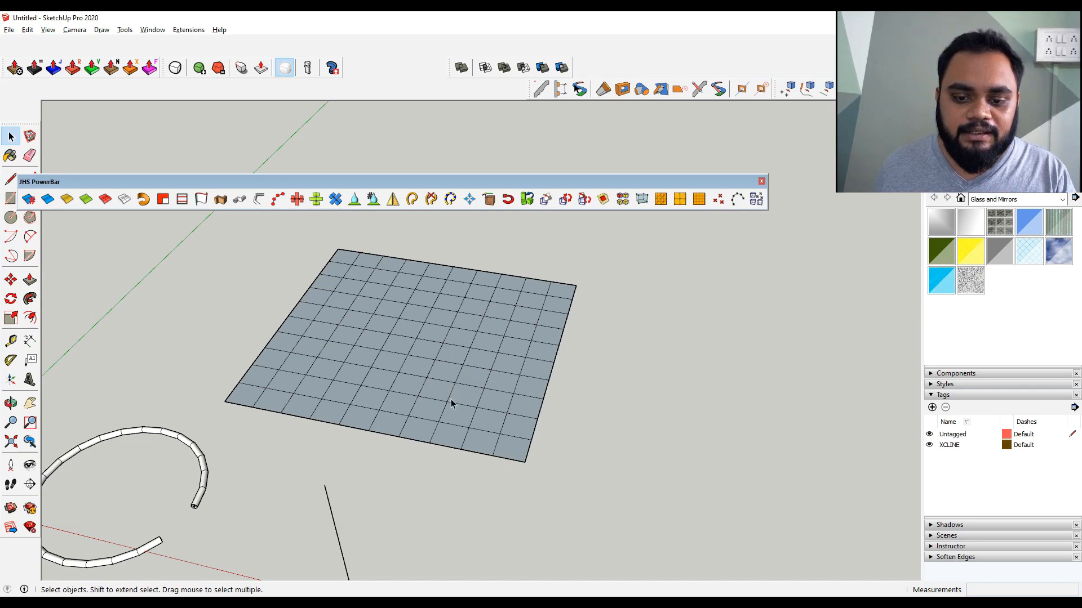
click(448, 403)
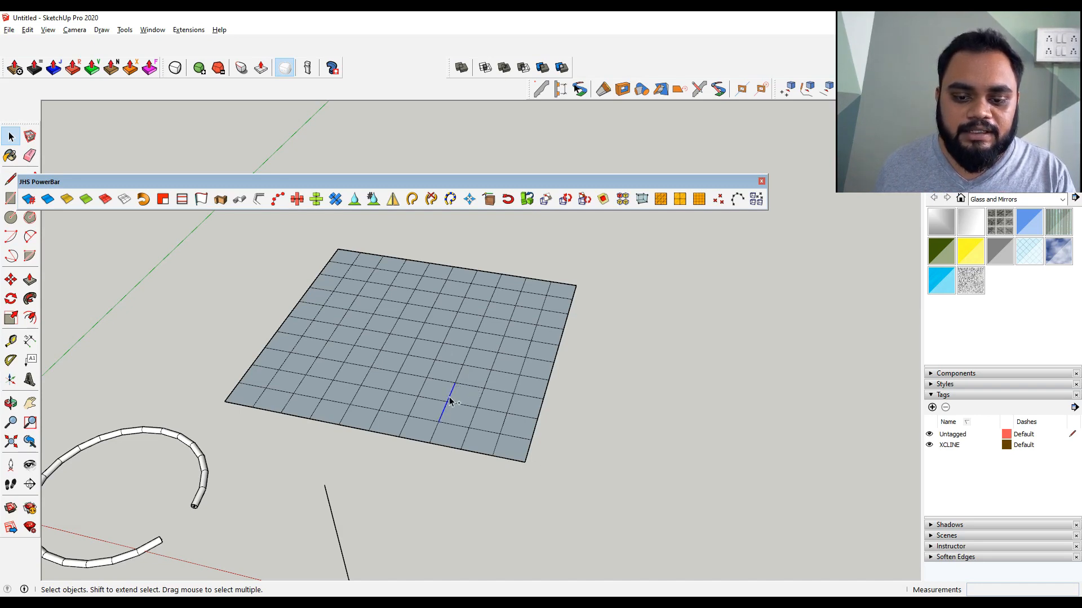
shift+click(458, 375)
shift+click(431, 372)
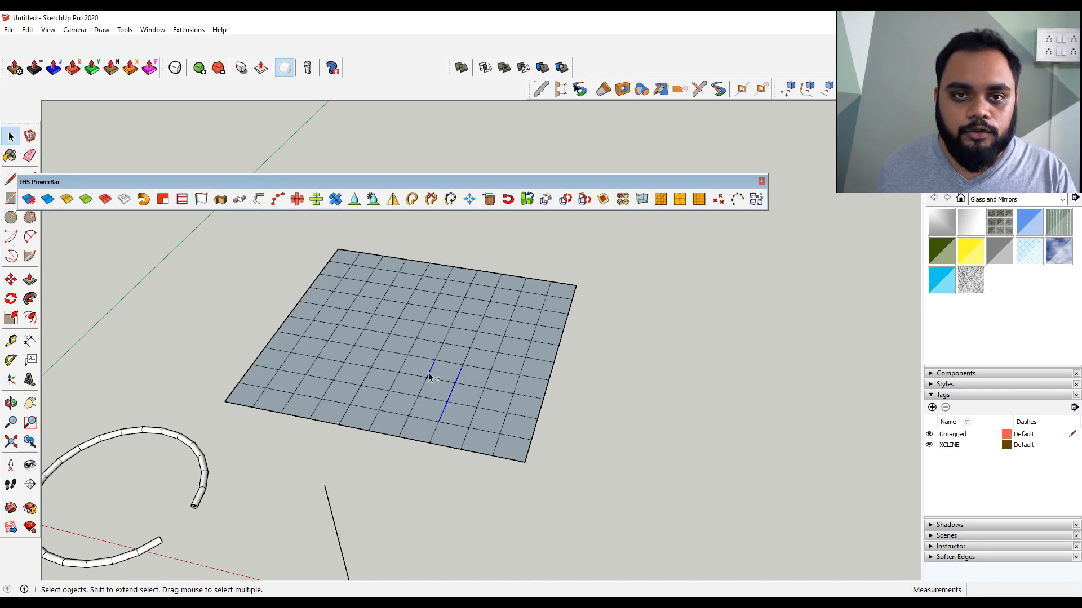
triple_click(441, 370)
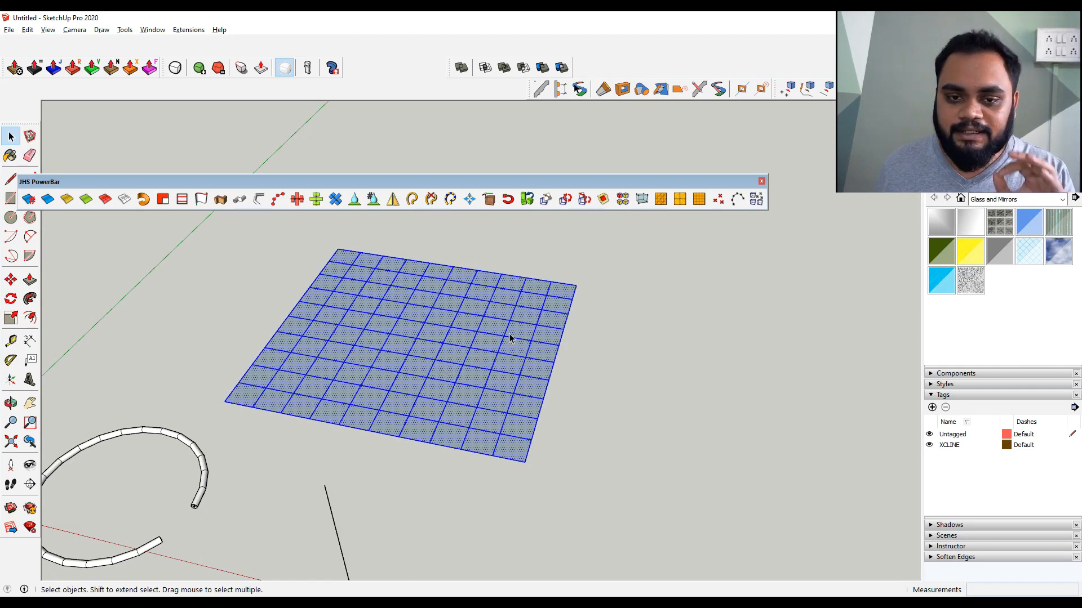
right_click(462, 325)
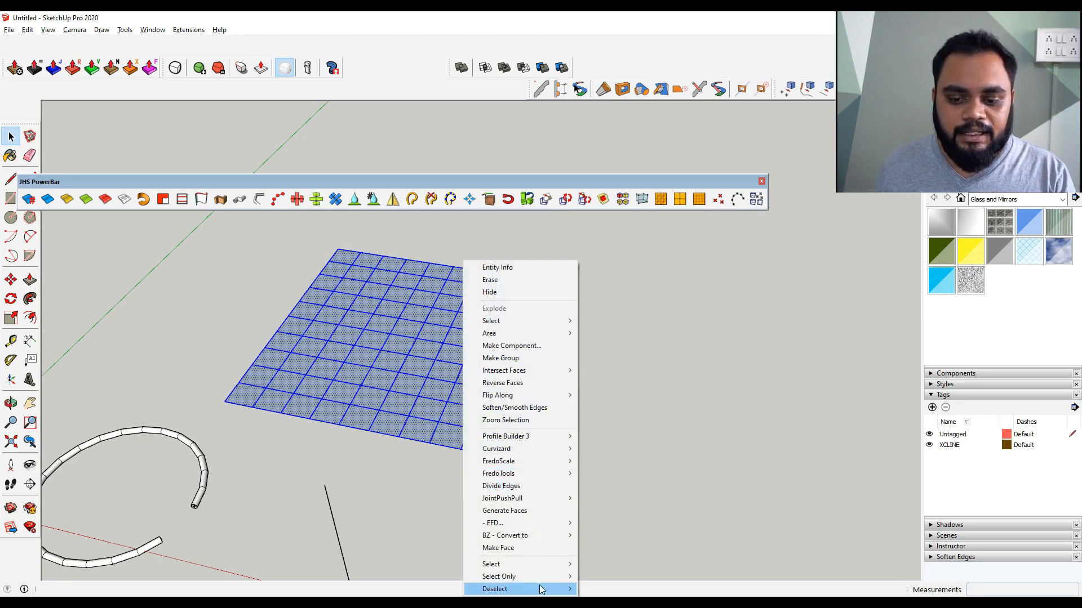
mouse_move(545, 580)
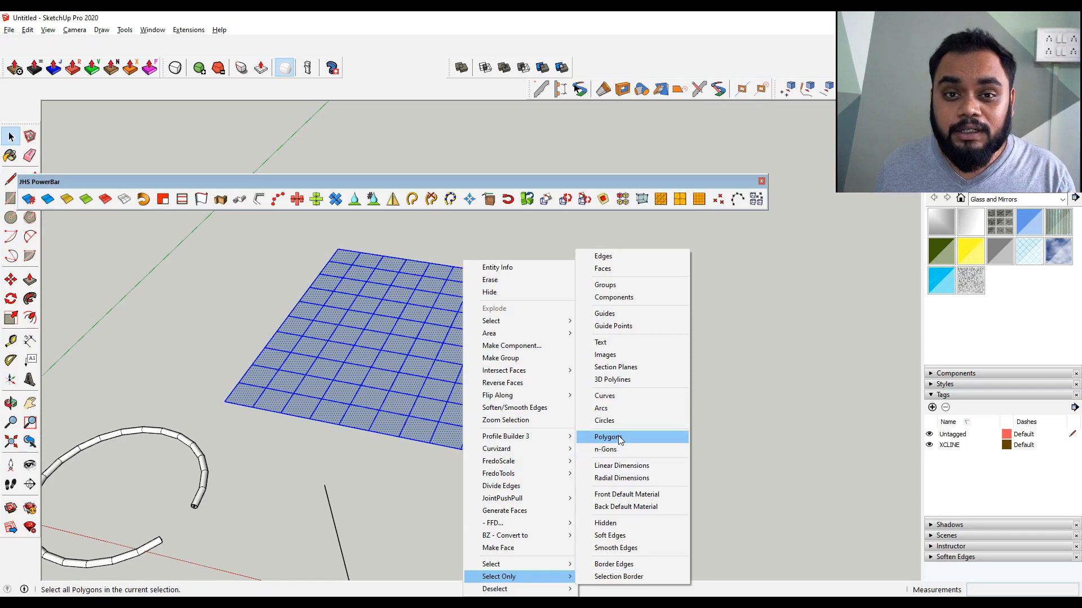
click(647, 258)
Move a copy of the selected grid edges beside the original grid, then clear the selection
middle_drag(434, 386, 417, 326)
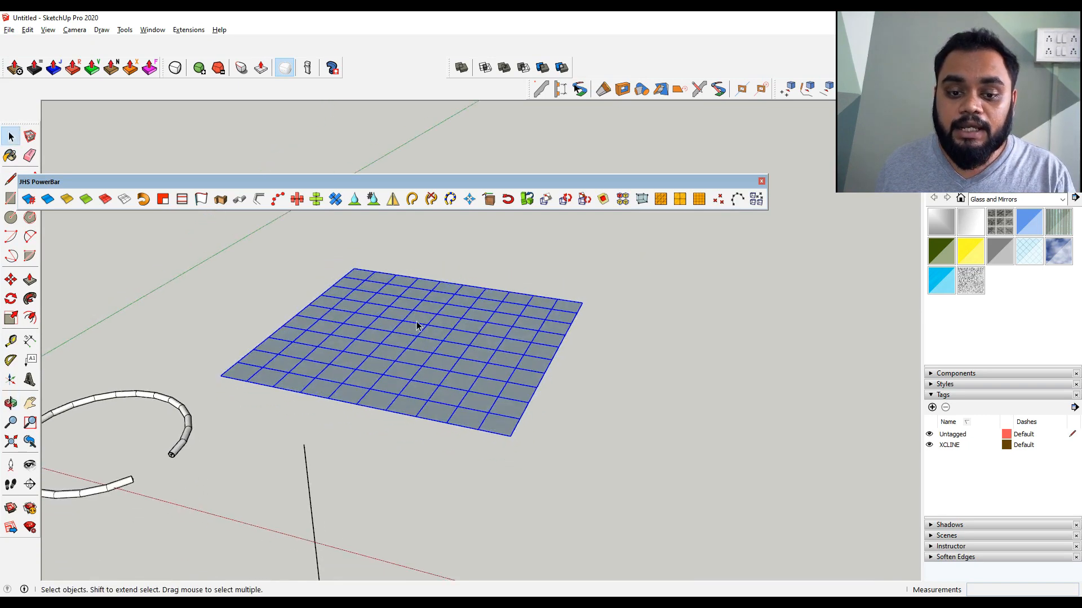
scroll(416, 326, down, 5)
key(m)
scroll(394, 299, up, 1)
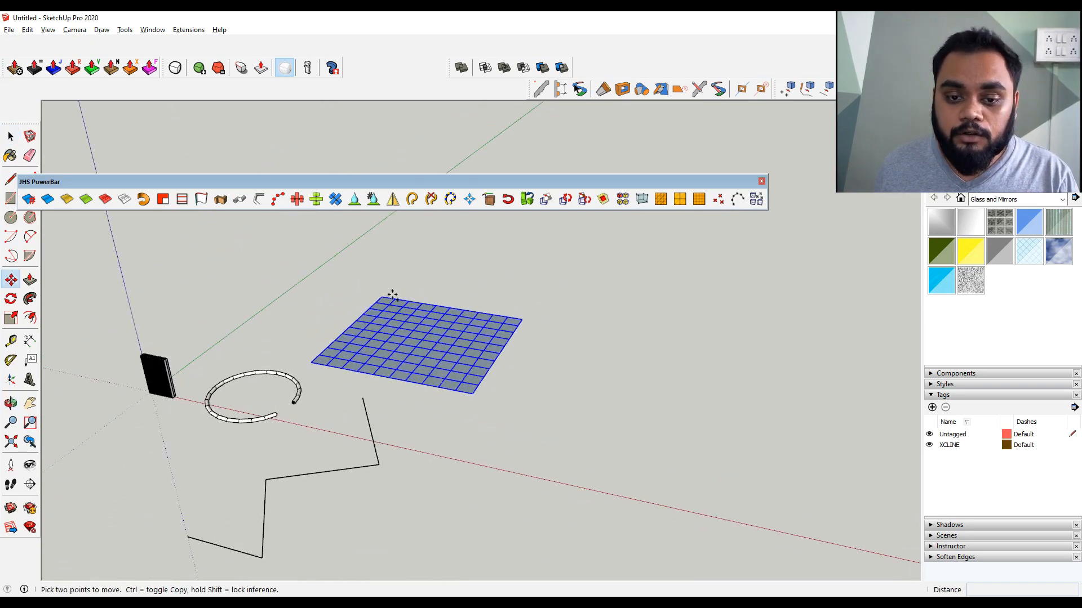
click(383, 298)
scroll(382, 298, down, 2)
click(551, 315)
key(space)
middle_drag(632, 329, 563, 363)
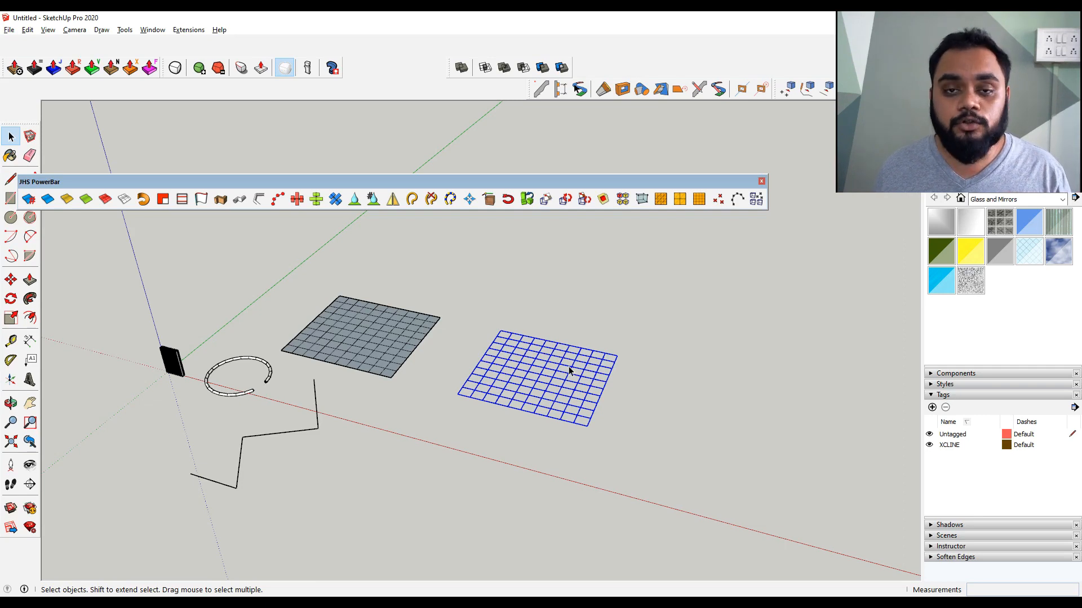
click(712, 247)
Add Joint Push pull as plugin 4 in the mind map and switch back to SketchUp
key(alt+Tab)
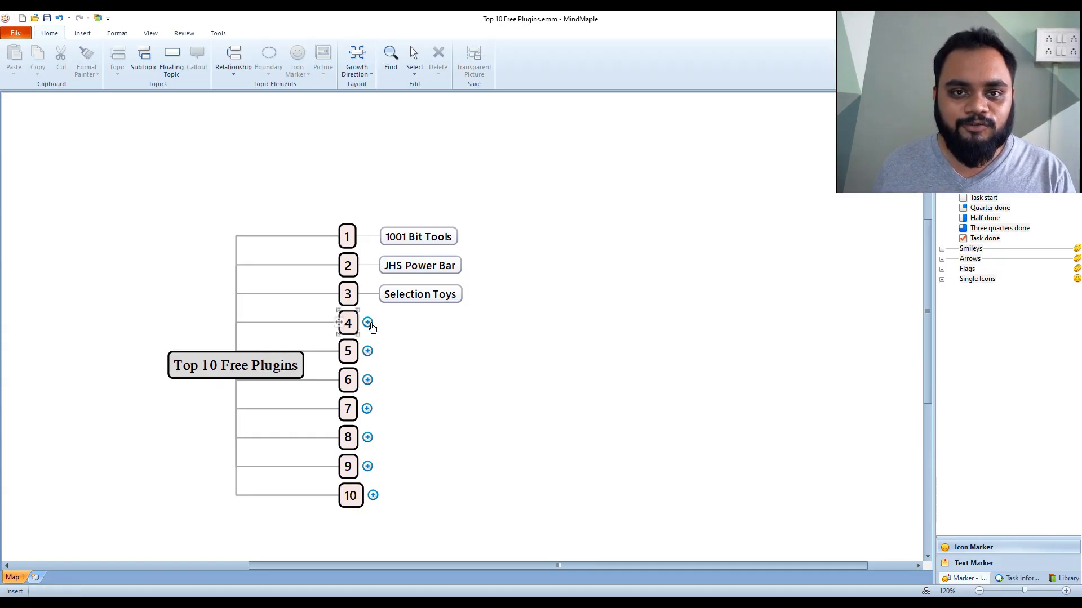
click(368, 323)
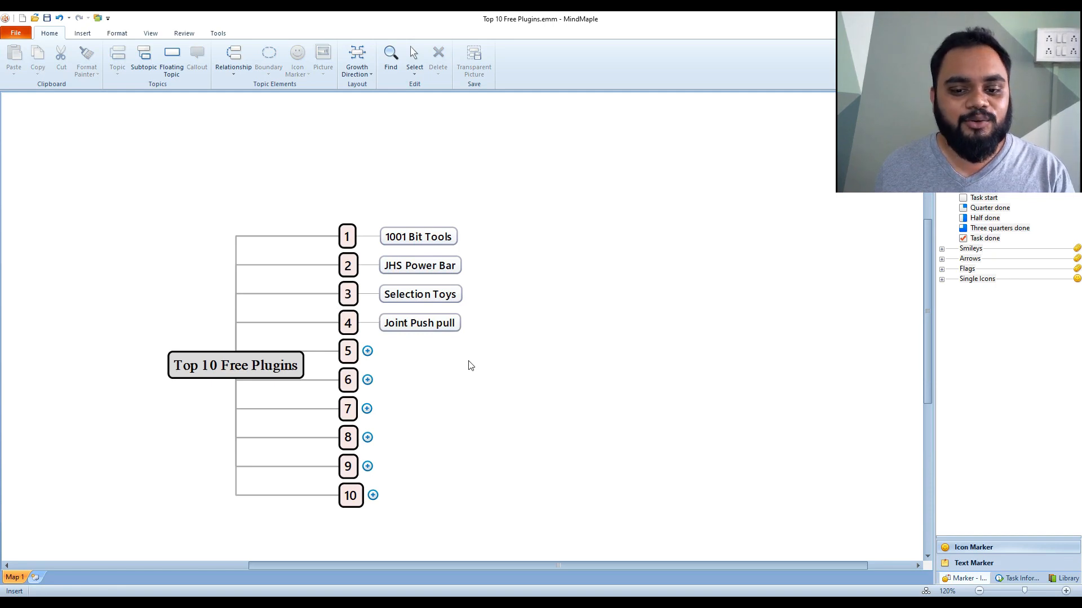
key(alt+Tab)
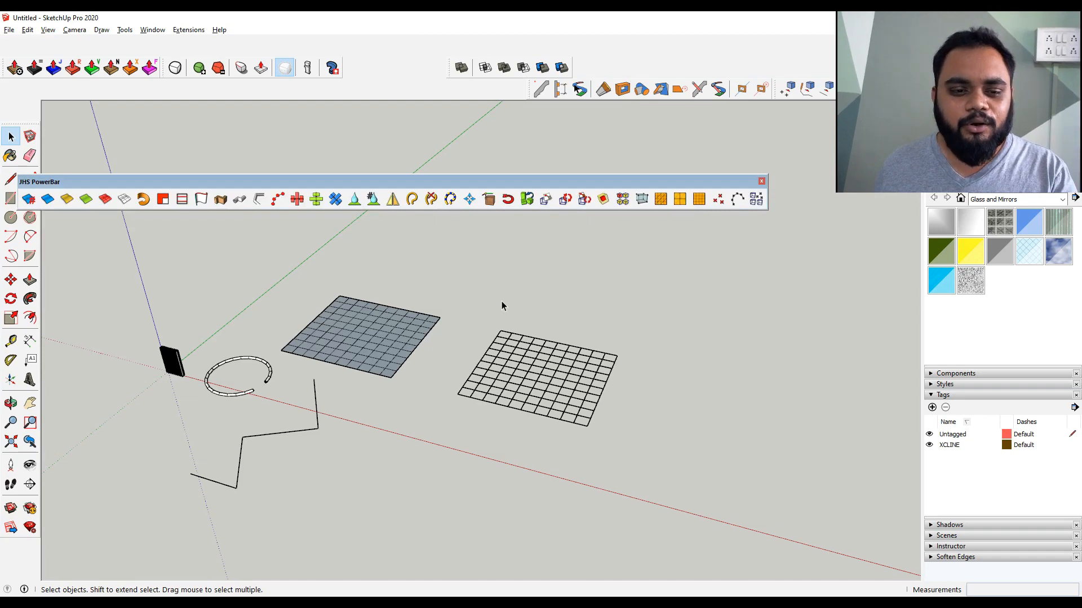
scroll(214, 394, up, 6)
triple_click(246, 412)
scroll(251, 413, up, 2)
click(255, 416)
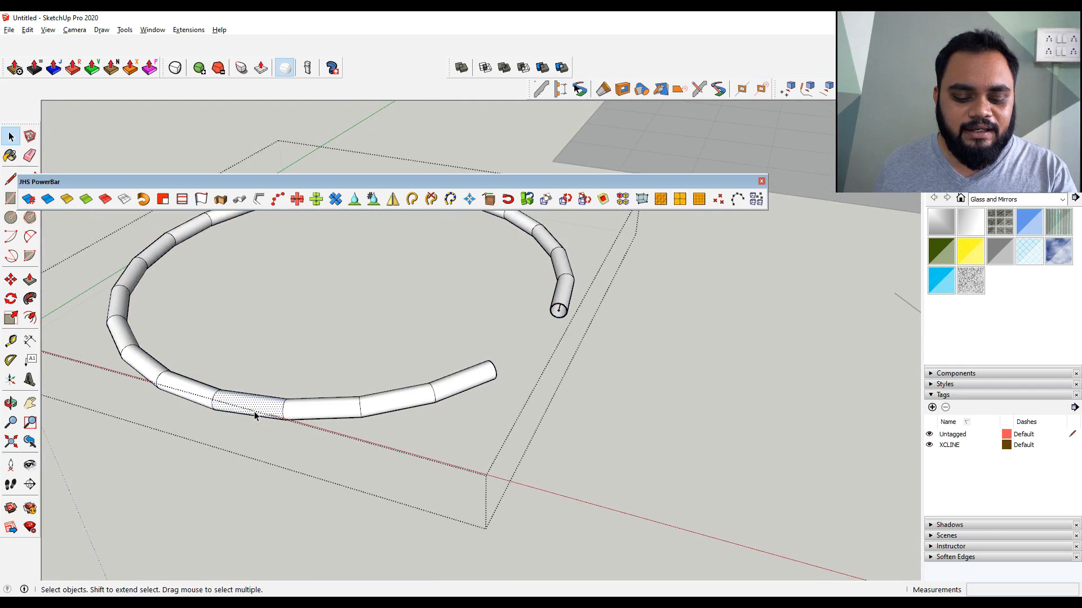
key(p)
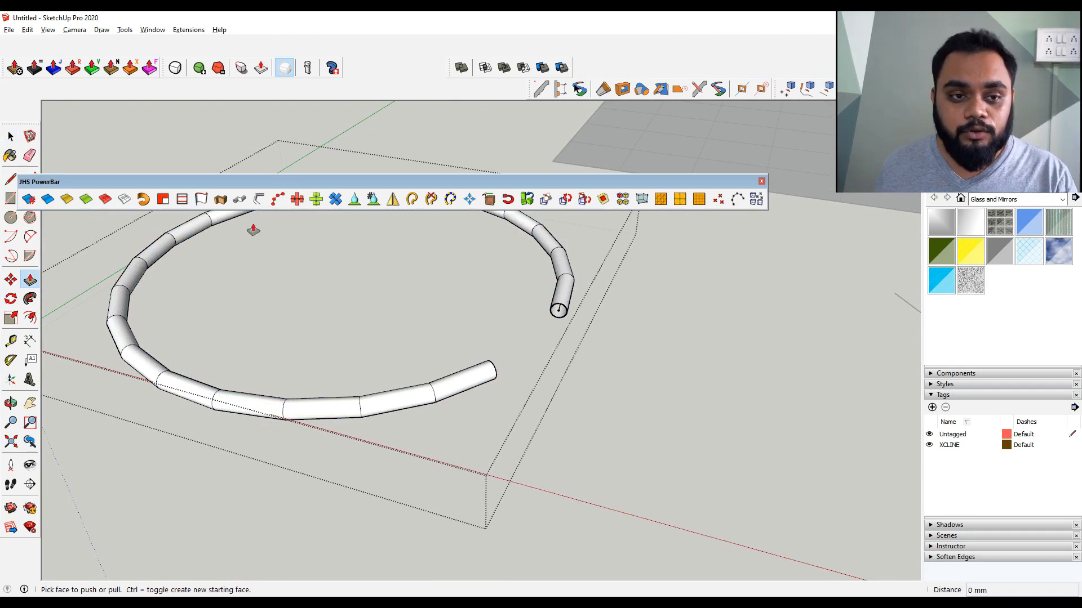
key(space)
key(Escape)
Undock the Fredo6 JointPushPull toolbar into the drawing area
drag(4, 69, 396, 332)
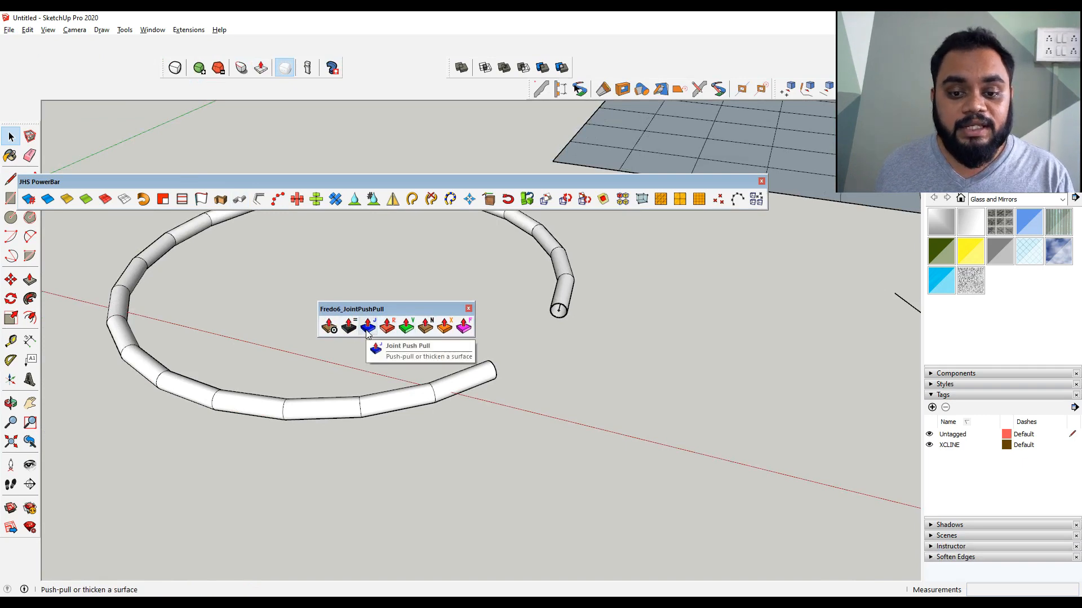
click(349, 327)
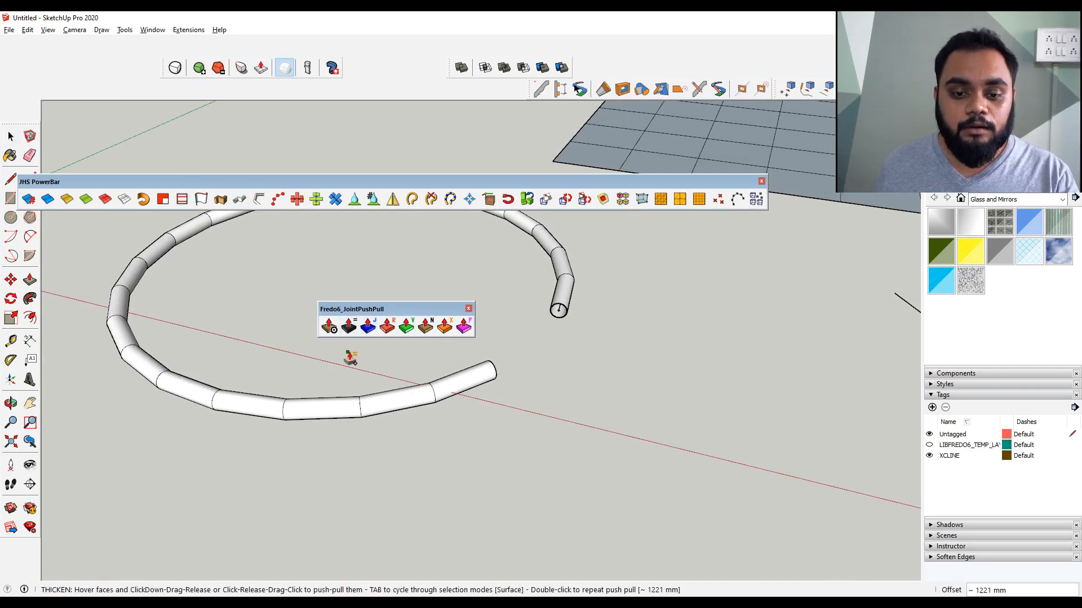
key(space)
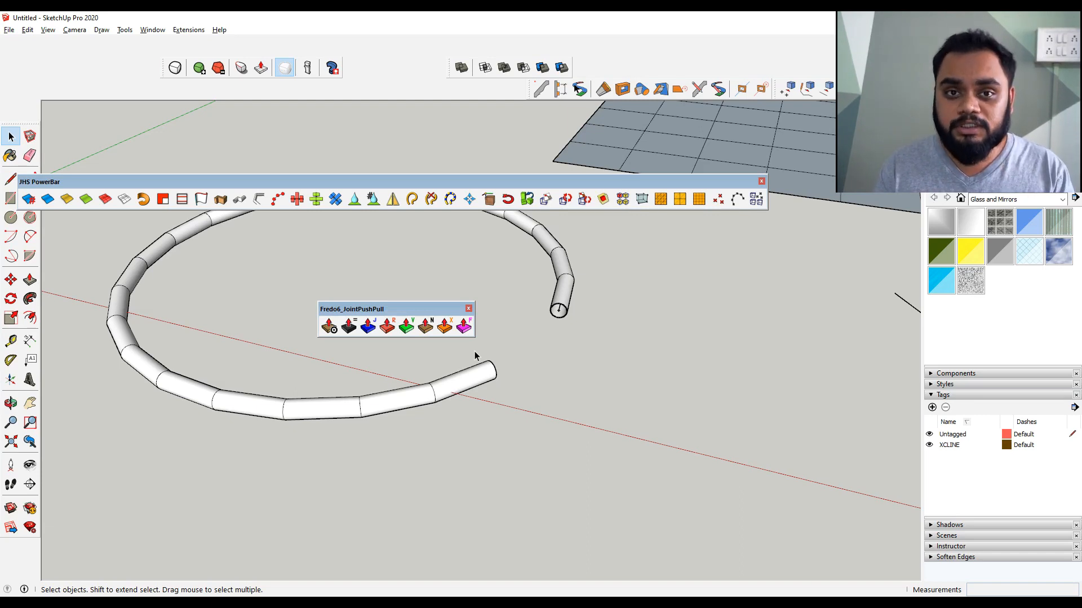
click(331, 413)
click(368, 327)
key(space)
Thicken one pipe segment outward into a large cylindrical collar with Joint Push Pull
triple_click(337, 410)
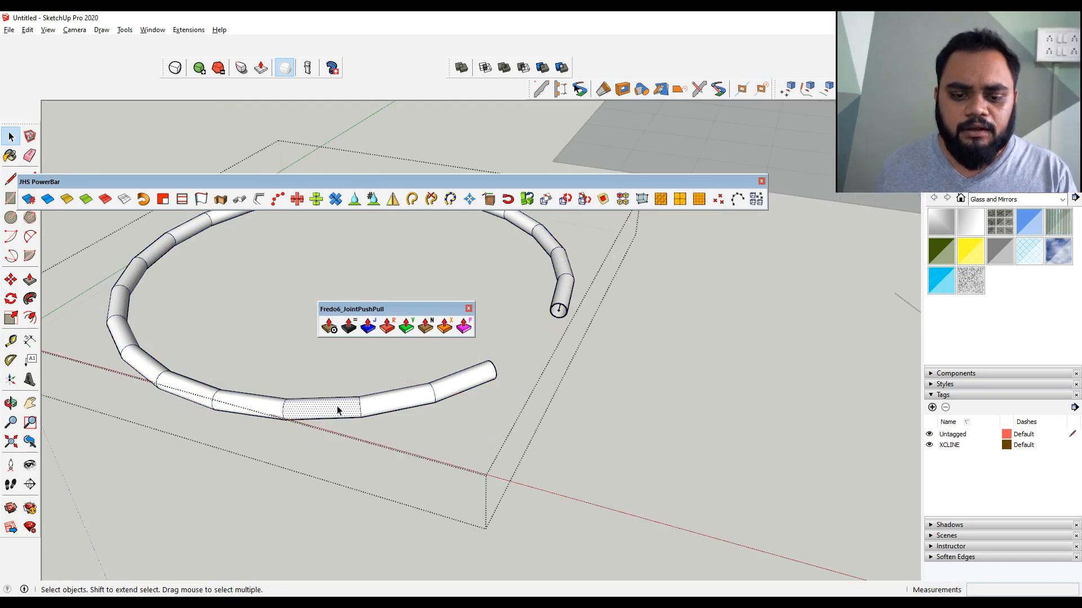
key(ctrl+t)
click(367, 326)
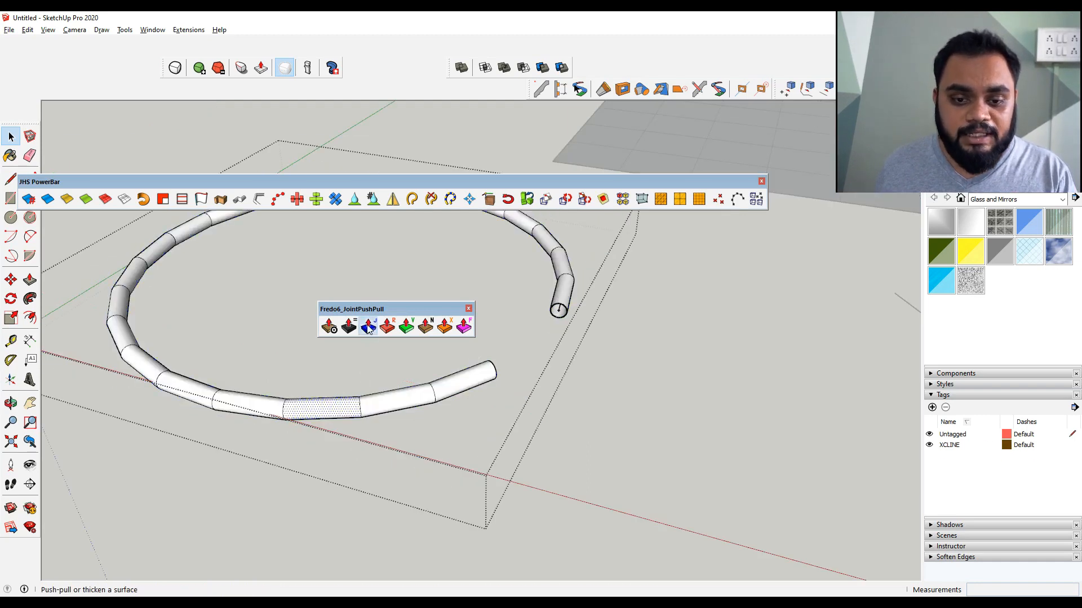
click(338, 417)
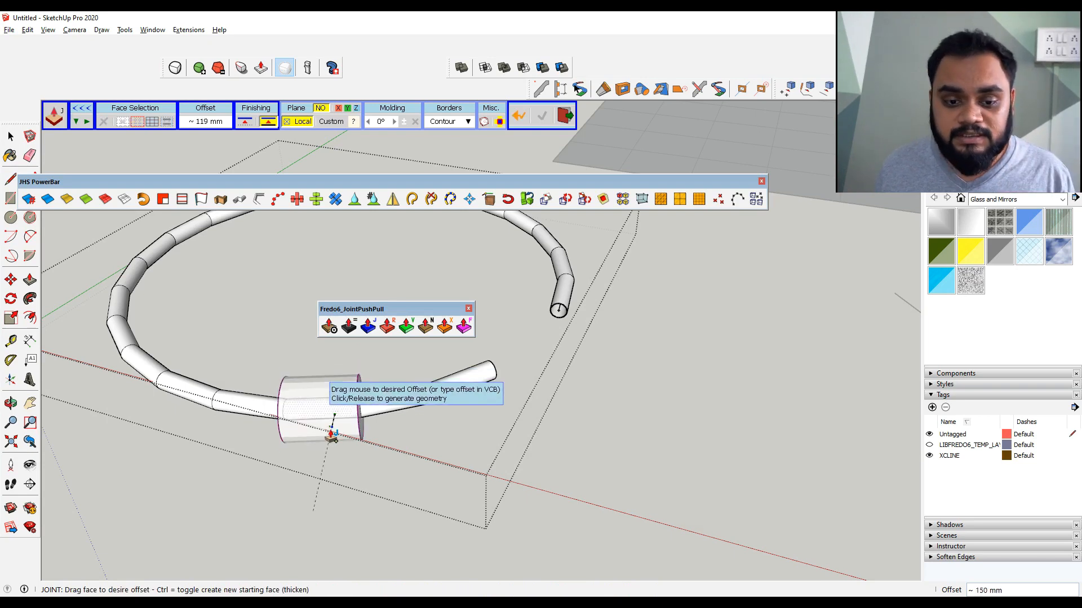
click(333, 442)
mouse_move(332, 445)
middle_down()
mouse_move(245, 444)
mouse_move(327, 447)
middle_up()
key(space)
triple_click(349, 415)
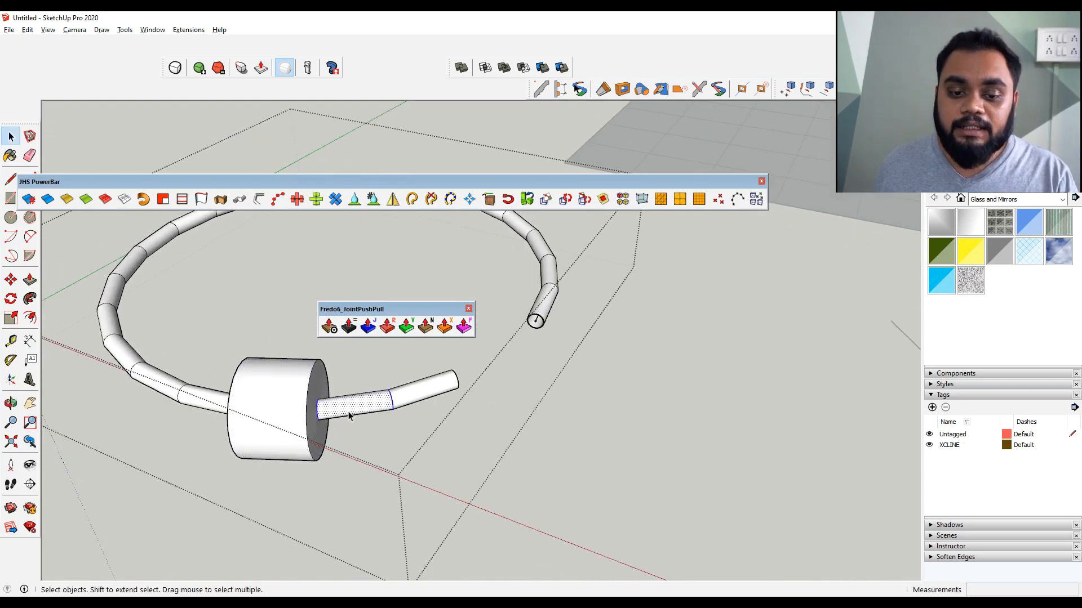
scroll(348, 428, down, 3)
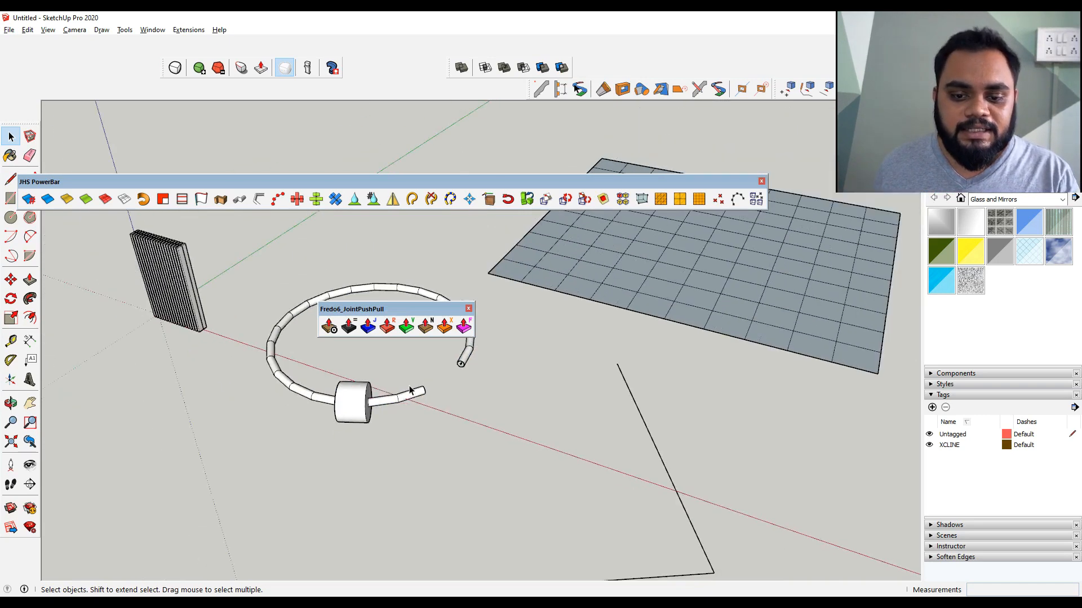
Draw a small rectangle on the ground near the pipe
key(r)
click(272, 432)
click(225, 433)
key(space)
Select the rectangle and copy it five times in a row with the Move tool, entering 5x
mouse_move(237, 449)
shift+middle_down()
mouse_move(371, 370)
mouse_move(374, 413)
shift+middle_up()
click(384, 350)
key(m)
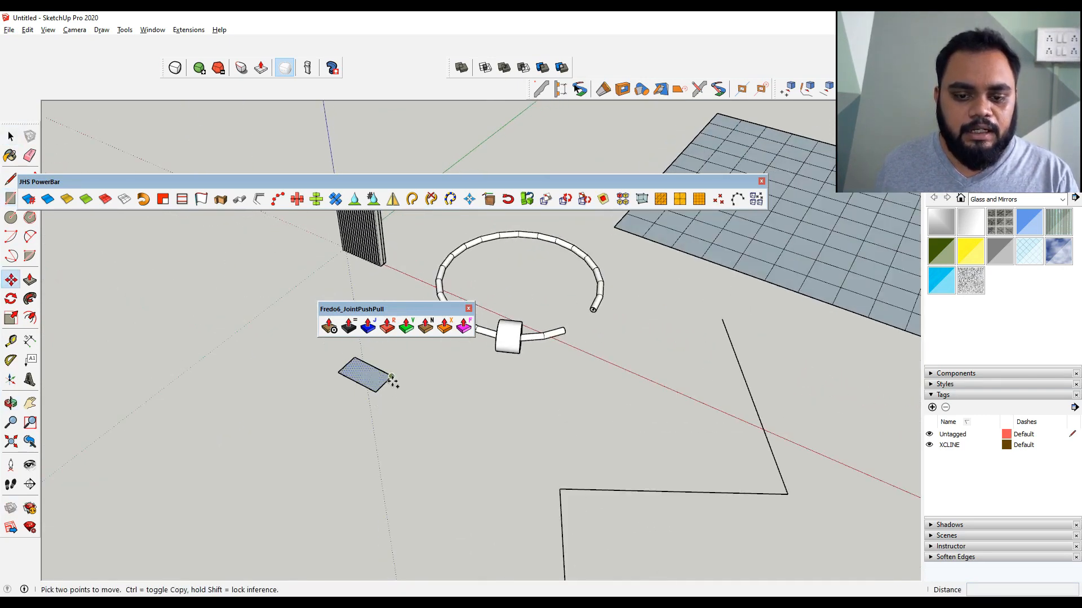
key(ctrl)
click(397, 383)
text(5x)
key(Return)
key(space)
Select all six rectangles and extrude them together into boxes with Joint Push Pull
scroll(399, 407, down, 2)
middle_drag(398, 407, 584, 384)
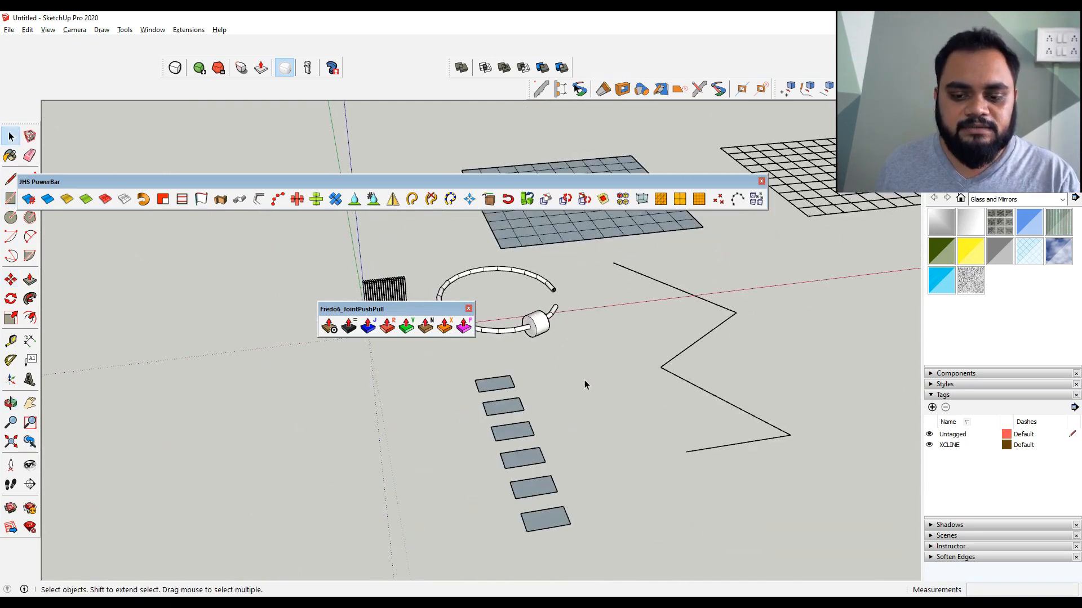
drag(637, 367, 427, 575)
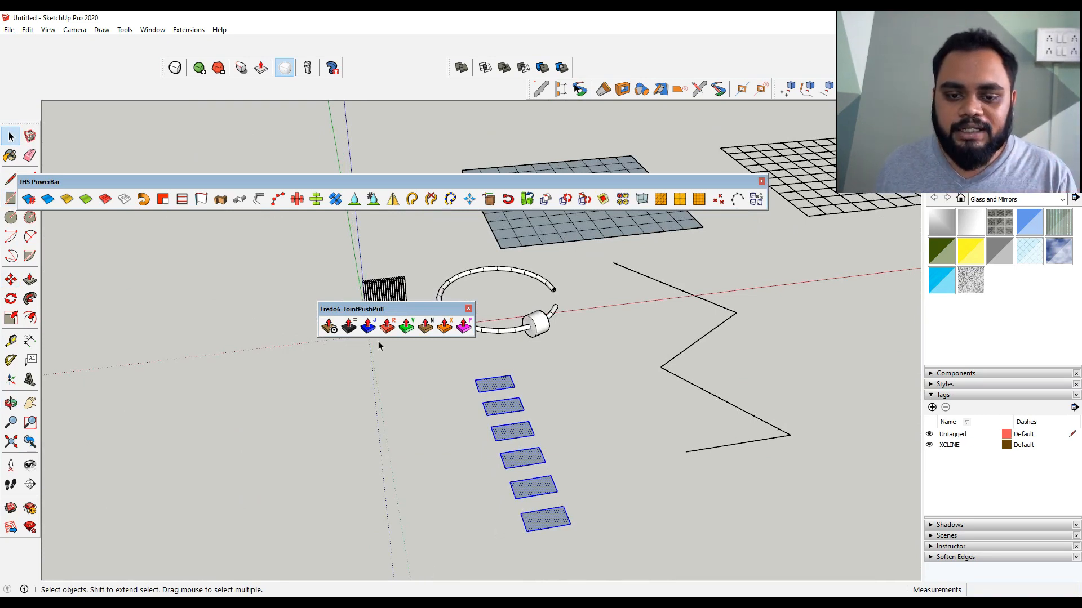
click(368, 326)
click(514, 418)
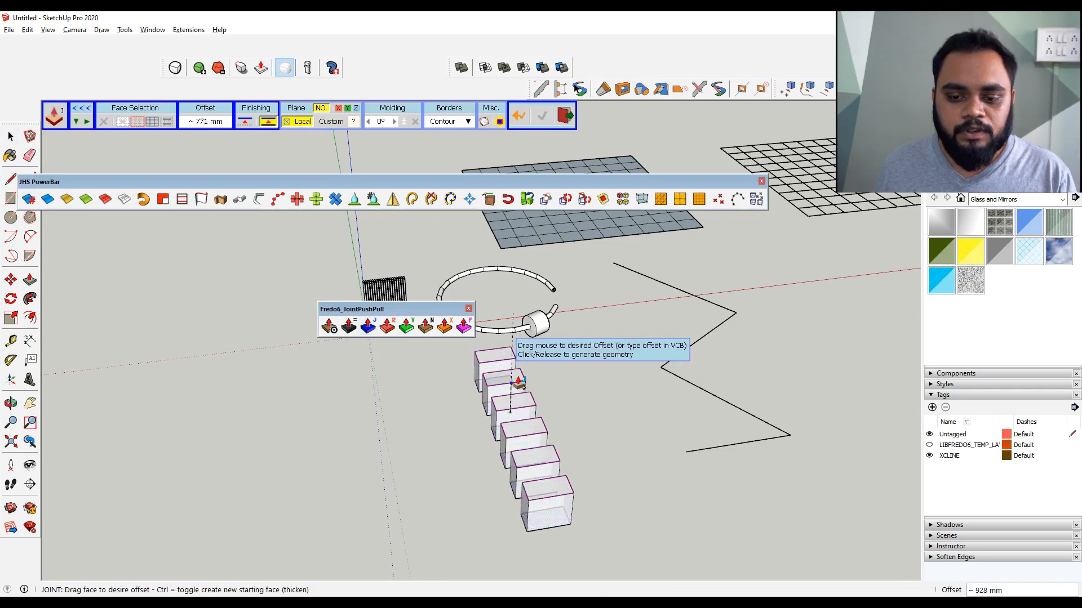
click(518, 382)
key(space)
middle_drag(577, 397, 631, 527)
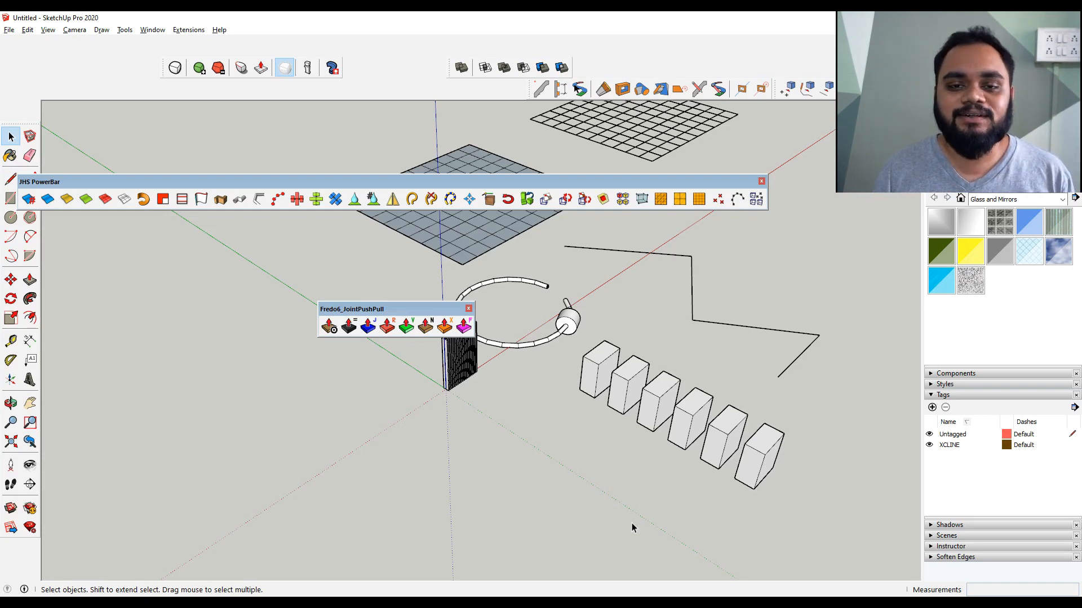
Switch to the mind map and add a topic beside plugin 5
key(alt+Tab)
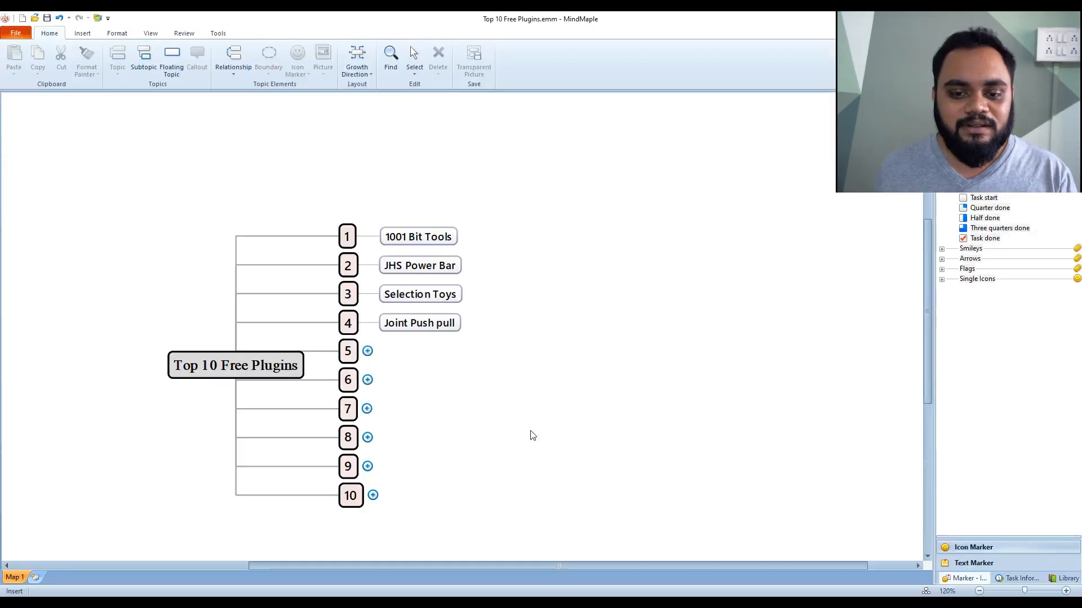
click(369, 353)
click(426, 388)
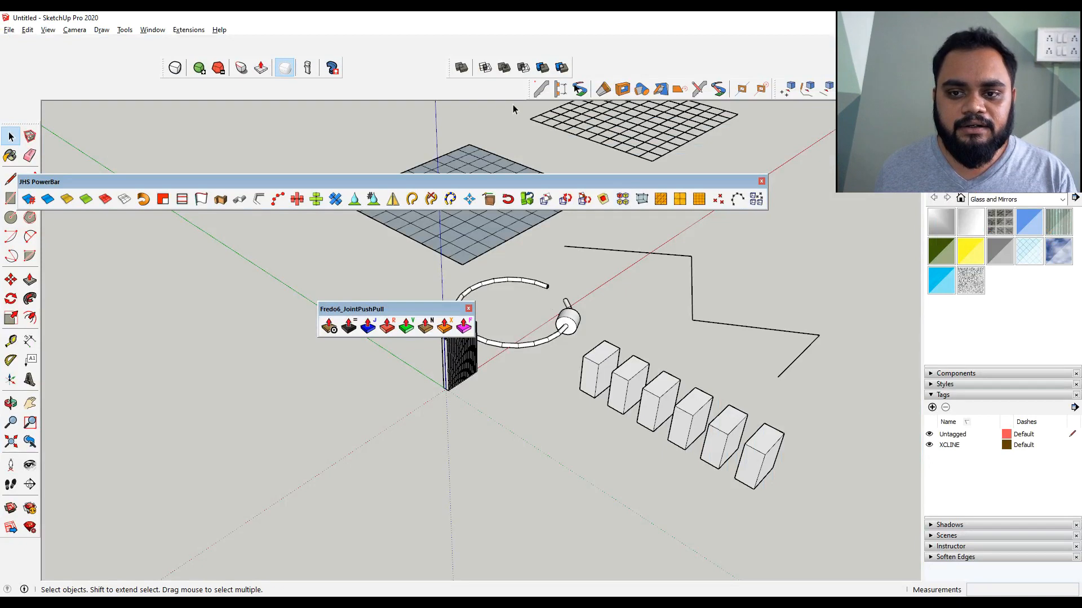
Turn on the Curviloft toolbar from the toolbar list
right_click(472, 95)
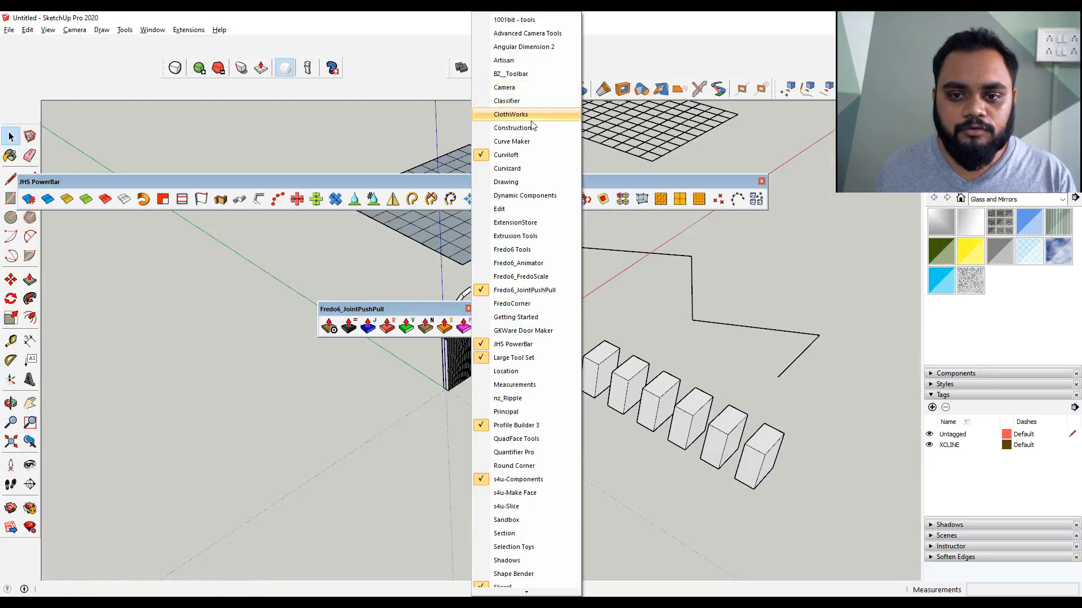
scroll(546, 444, down, 3)
scroll(546, 439, up, 3)
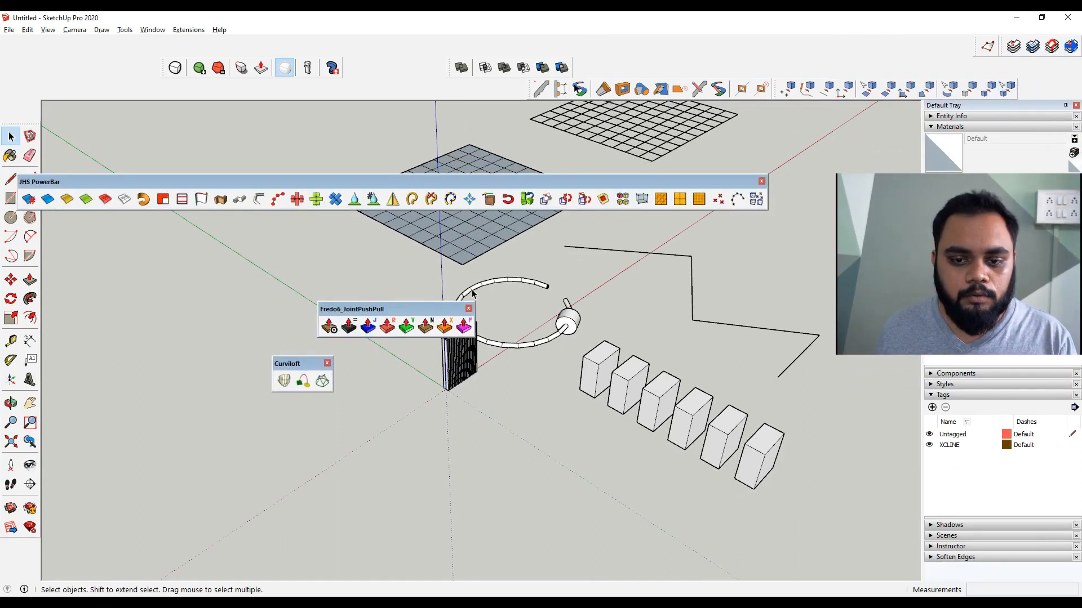
Close the JointPushPull and JHS PowerBar toolbars and reposition the Curviloft toolbar in the drawing area
click(468, 308)
click(761, 180)
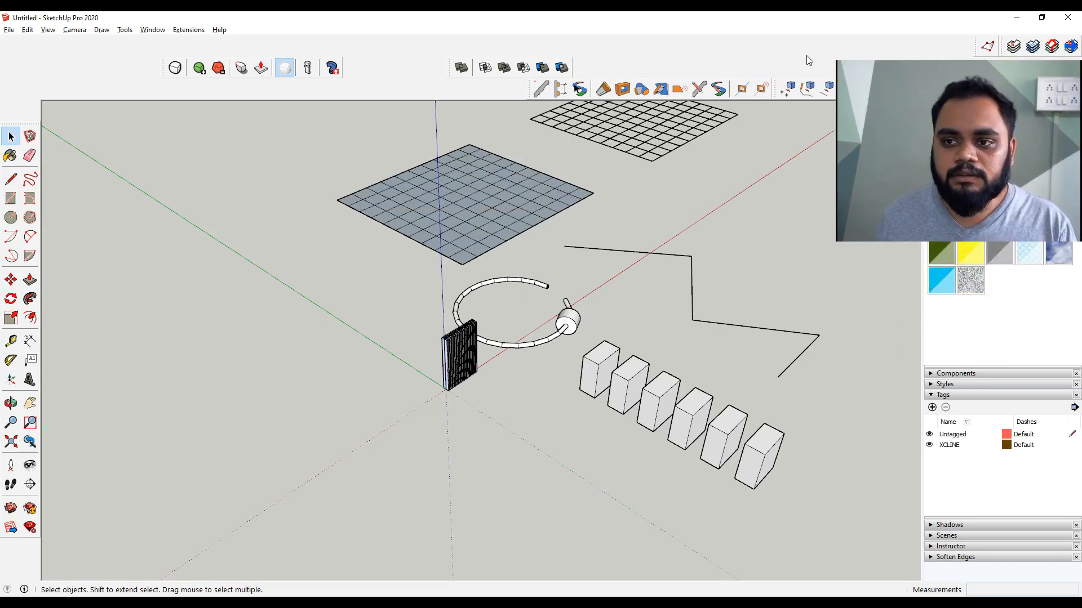
drag(304, 364, 250, 317)
shift+middle_drag(694, 349, 845, 330)
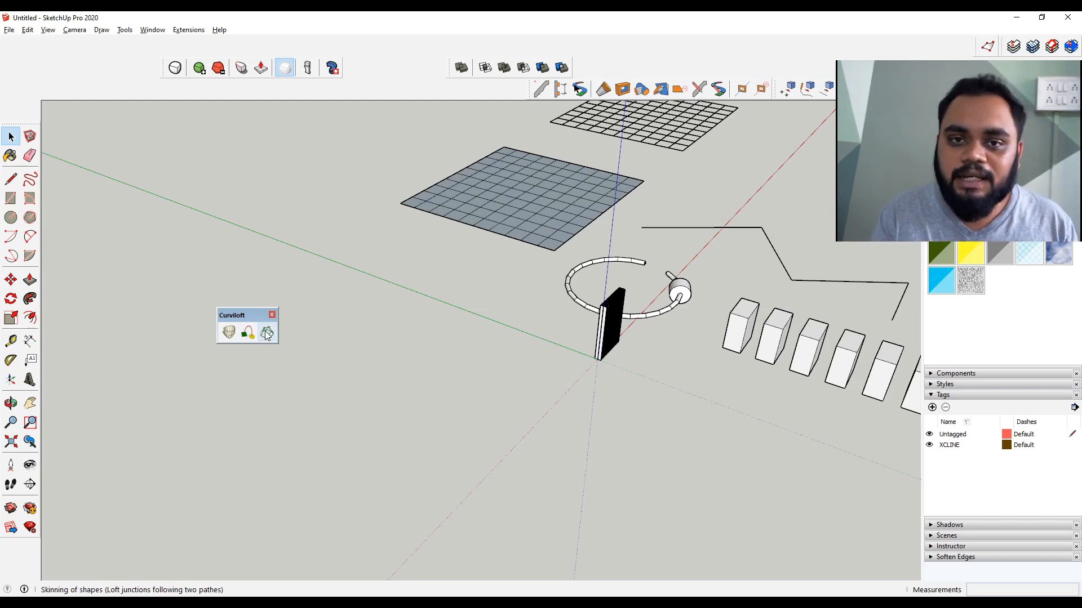
Draw a rectangle on the ground in the empty area
key(r)
click(464, 372)
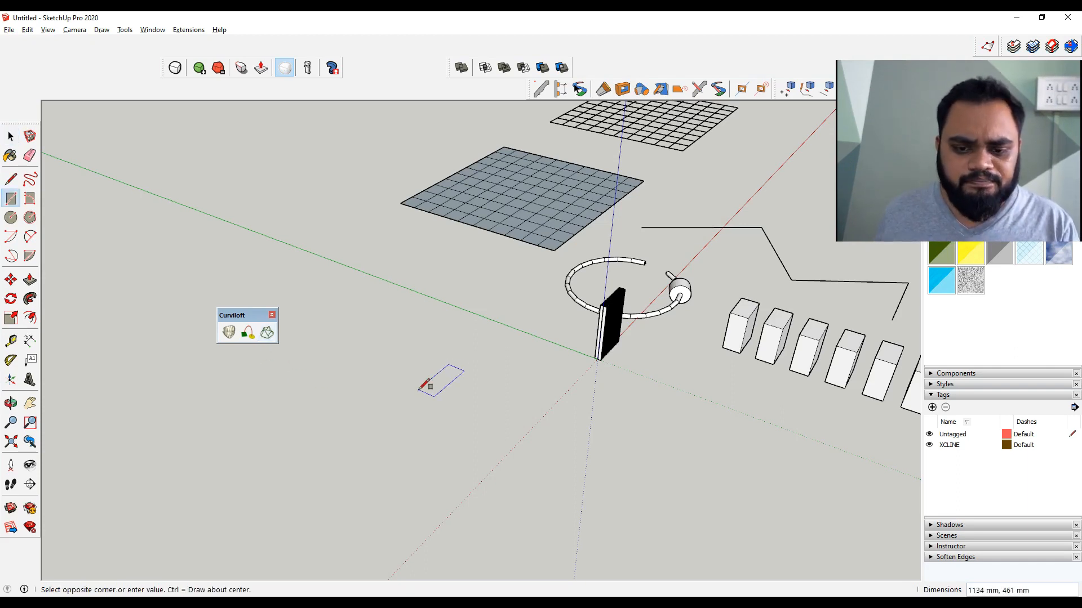
click(373, 388)
key(space)
Draw a circle on the rectangle and move it up above the rectangle
key(c)
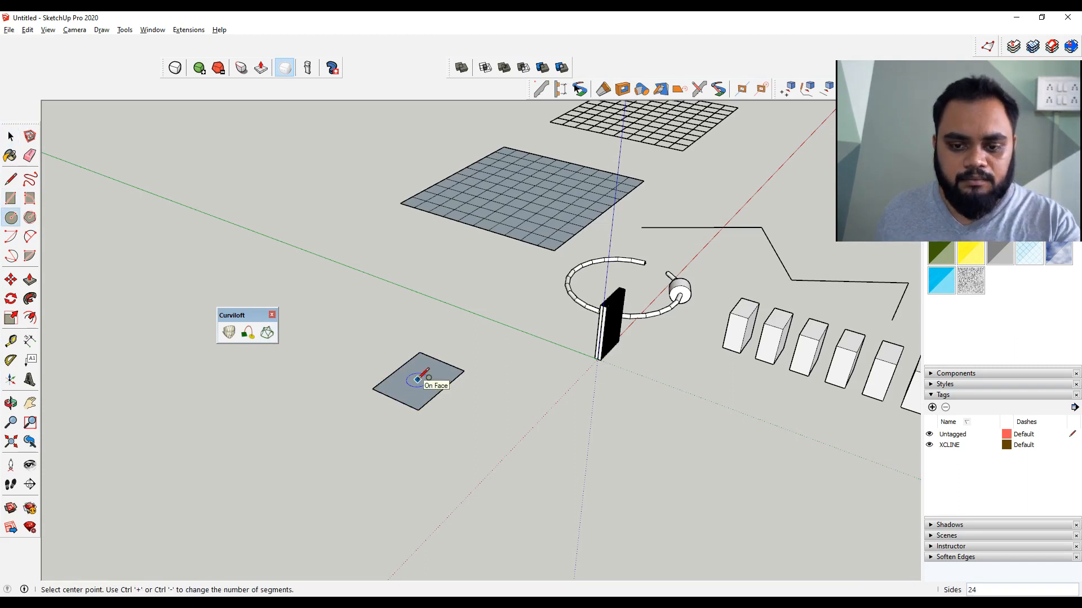
middle_drag(418, 379, 418, 376)
key(space)
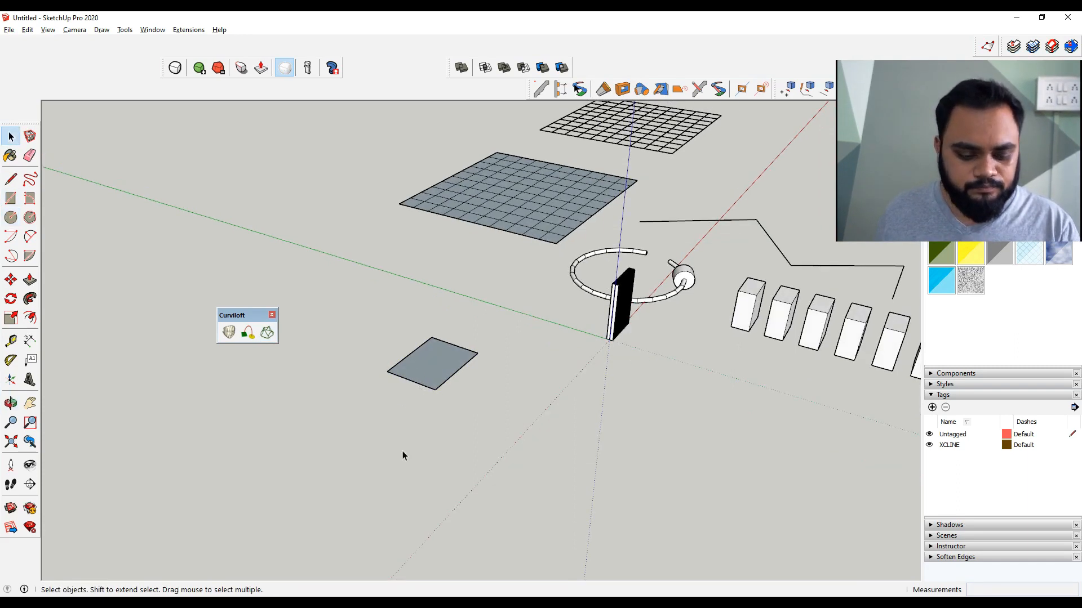
click(422, 451)
key(space)
drag(447, 430, 332, 535)
key(m)
click(394, 450)
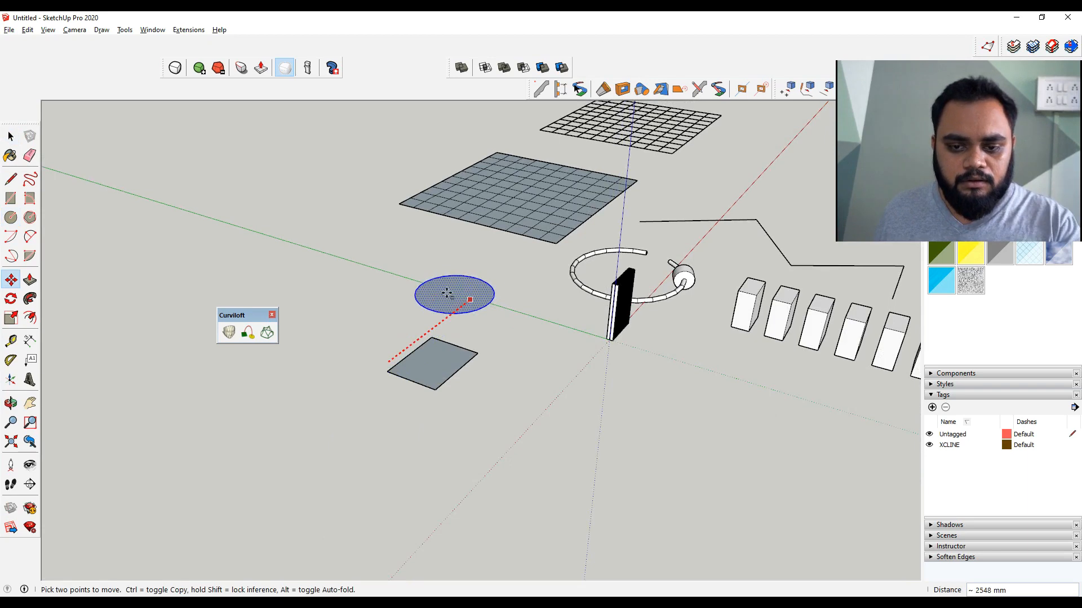
click(437, 307)
Delete the faces of the circle and the rectangle, keeping only their outlines
key(space)
key(Delete)
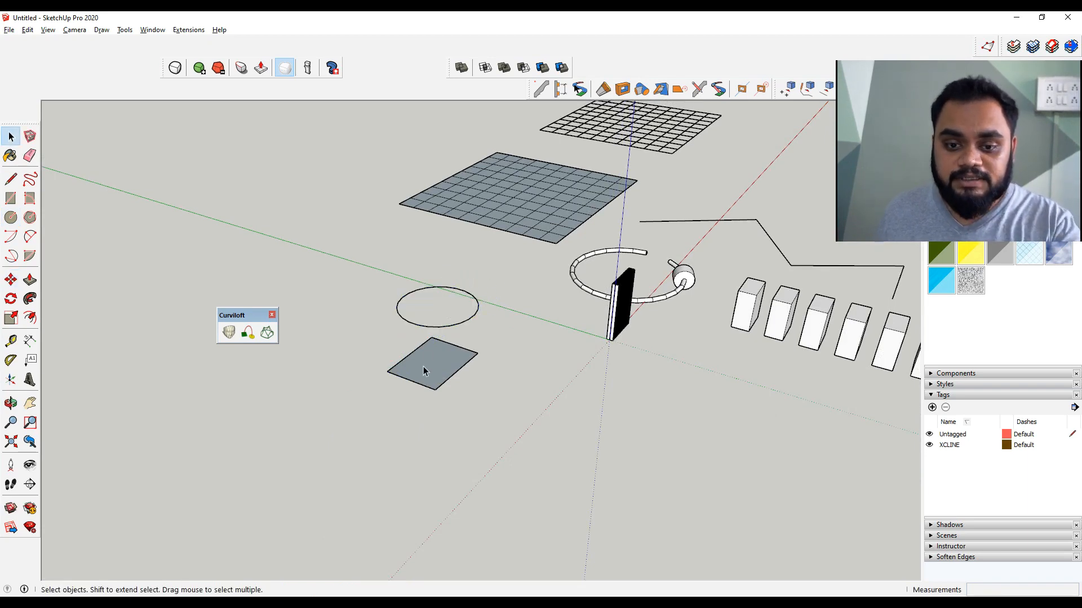
click(425, 368)
key(Delete)
Start Curviloft's Loft by Spline and pick the rectangle's edges as the first contour
middle_drag(440, 391, 588, 386)
scroll(604, 320, up, 4)
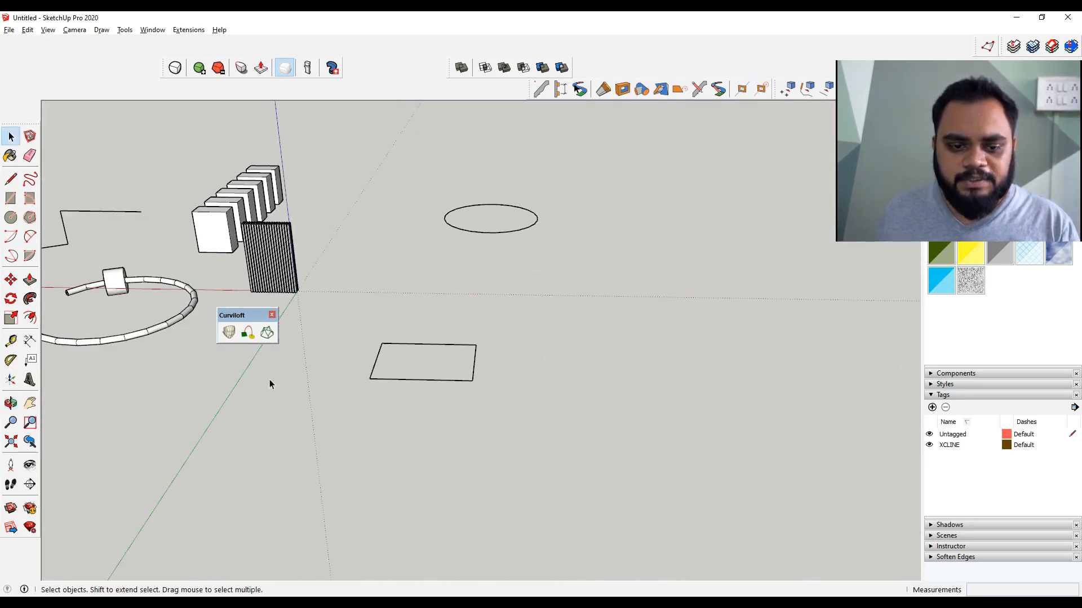
click(229, 332)
click(380, 349)
click(404, 344)
click(476, 359)
click(457, 381)
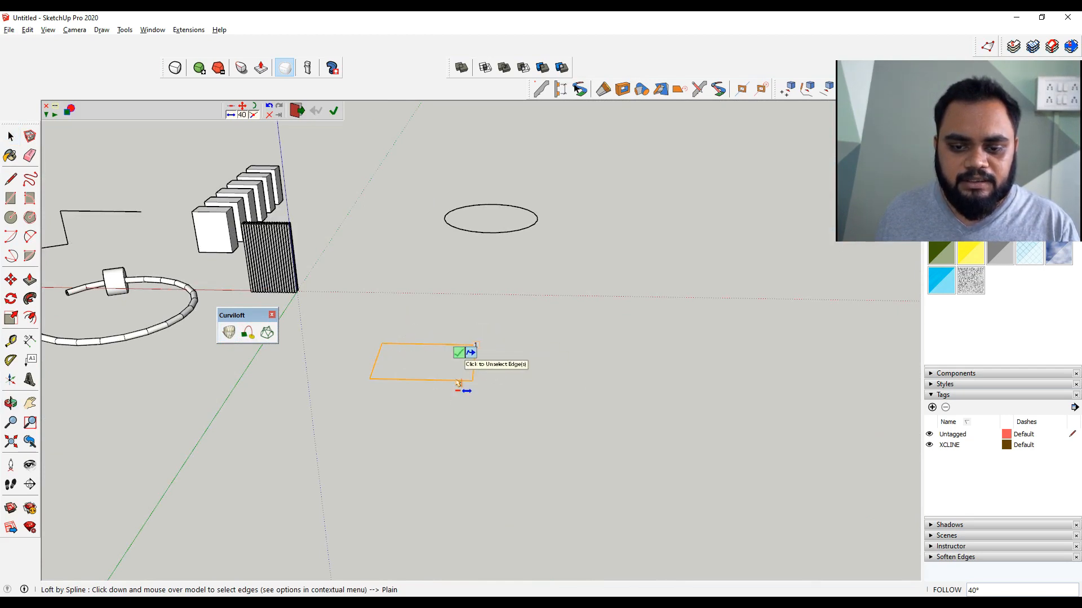
middle_drag(502, 393, 432, 438)
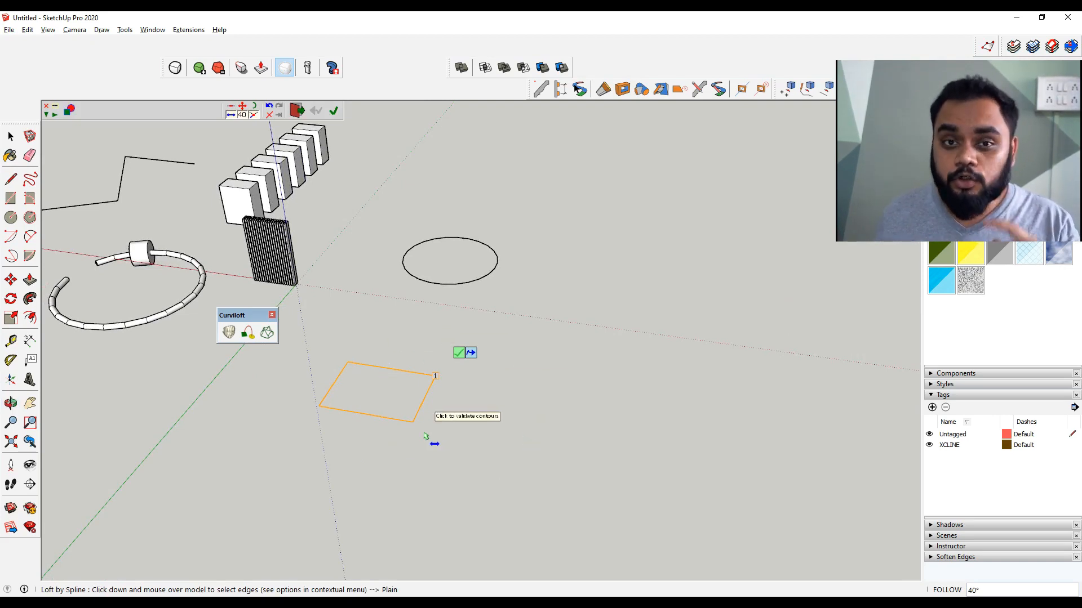
Pick the circle as the second contour and generate the lofted surface between the rectangle and circle
click(433, 291)
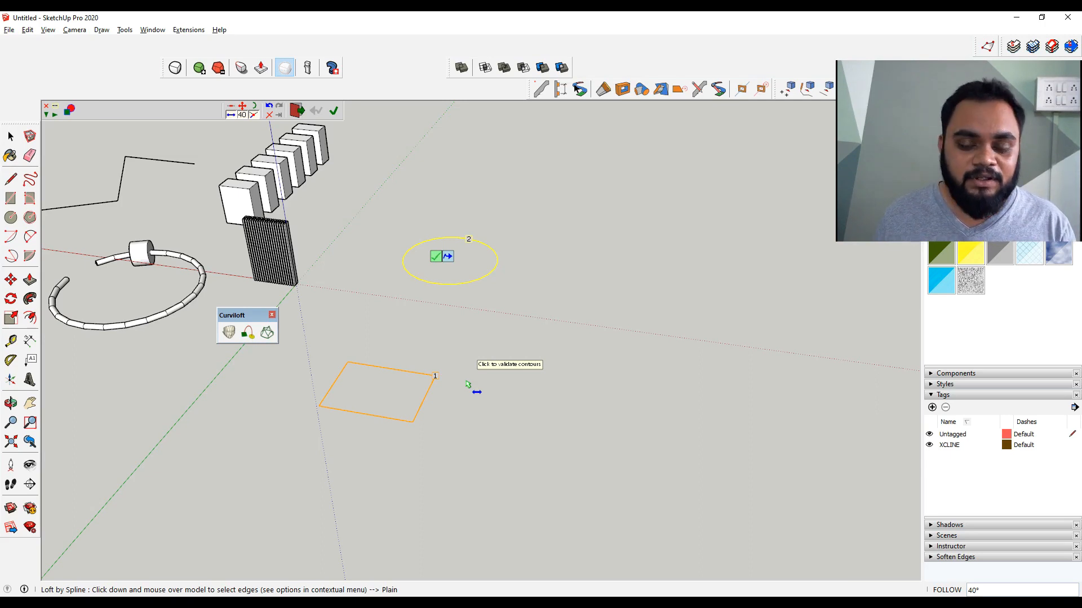
click(365, 299)
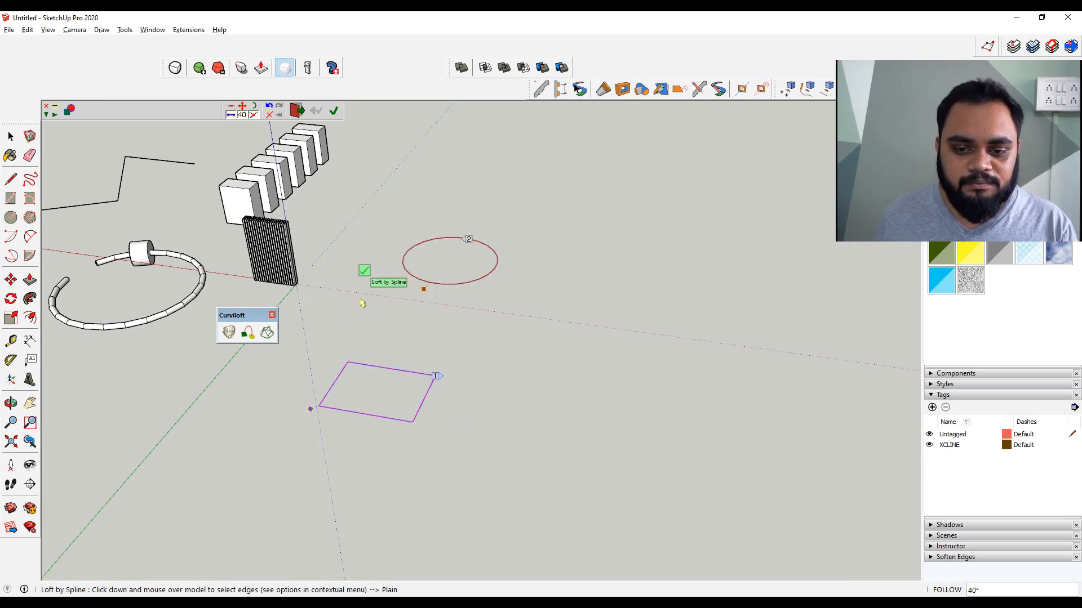
click(364, 271)
middle_drag(361, 470, 820, 376)
shift+middle_drag(730, 303, 484, 394)
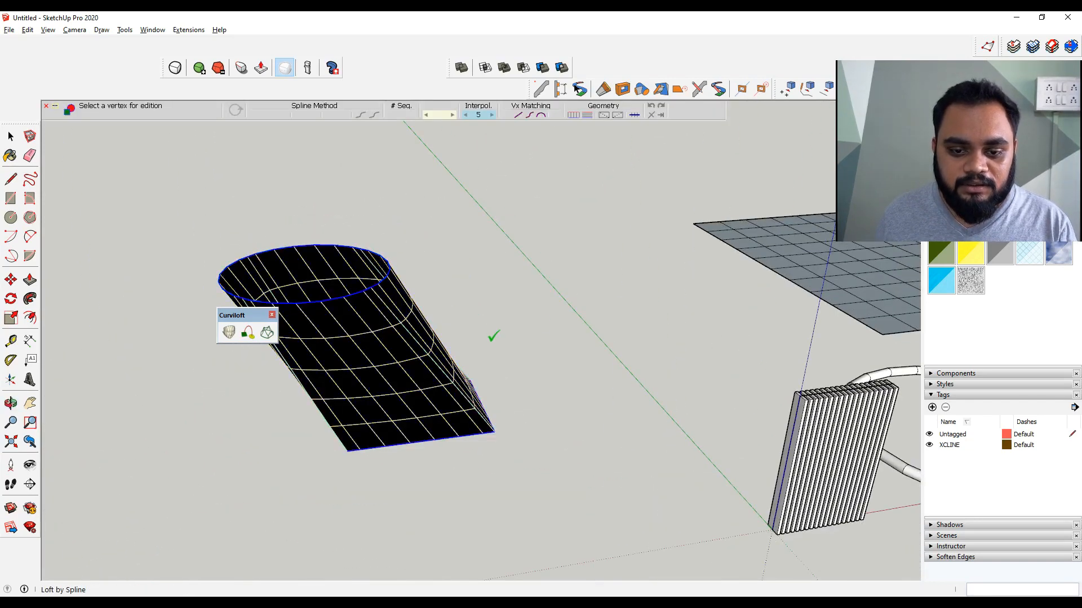
click(538, 345)
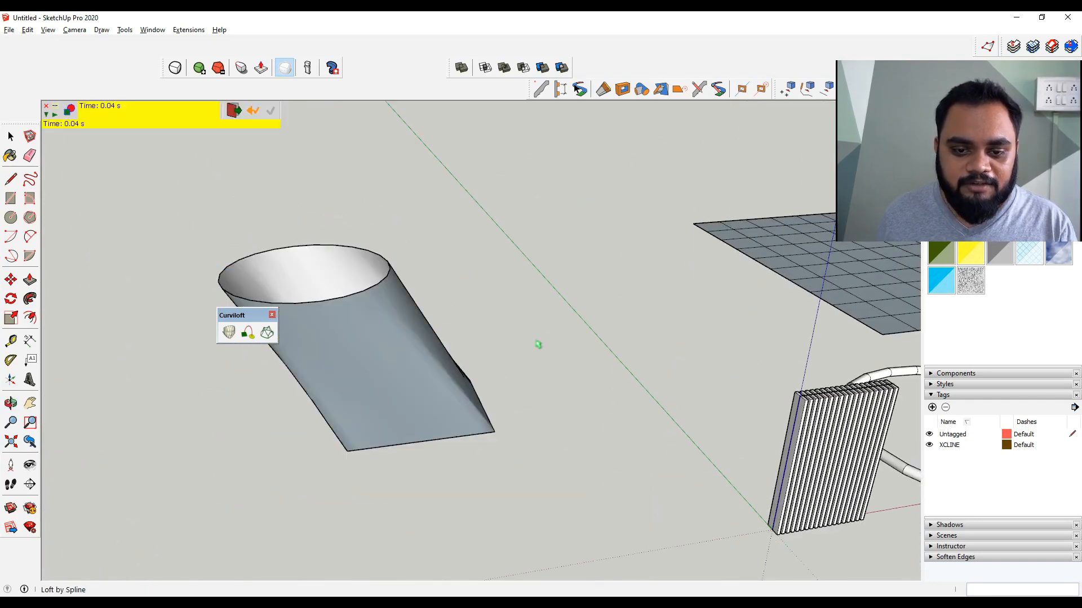
right_click(395, 422)
click(583, 359)
middle_drag(343, 426, 318, 451)
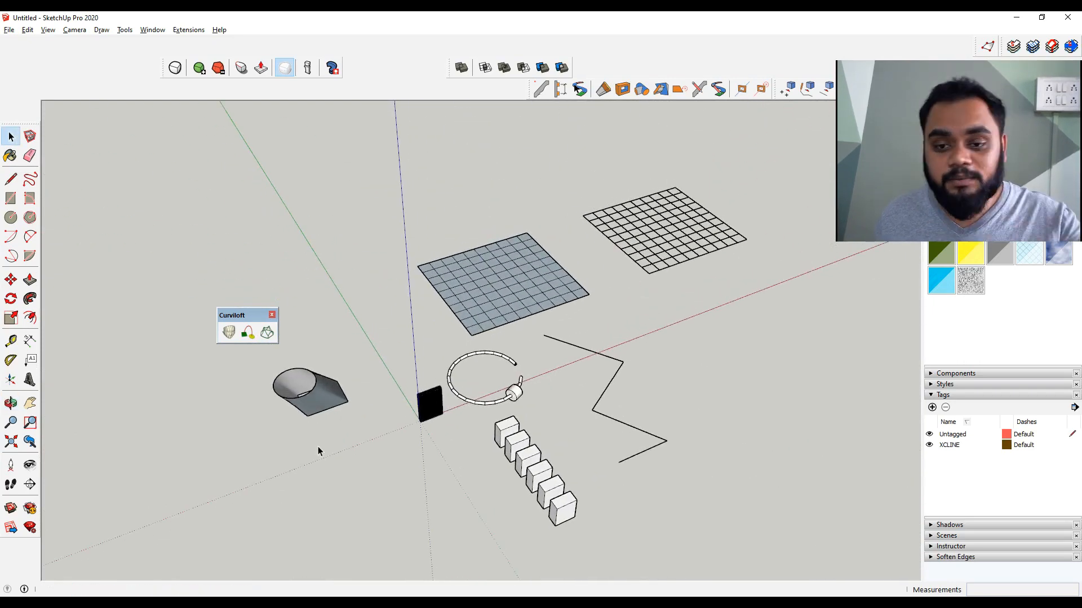
Draw a circle on the ground beside the lofted shape
key(r)
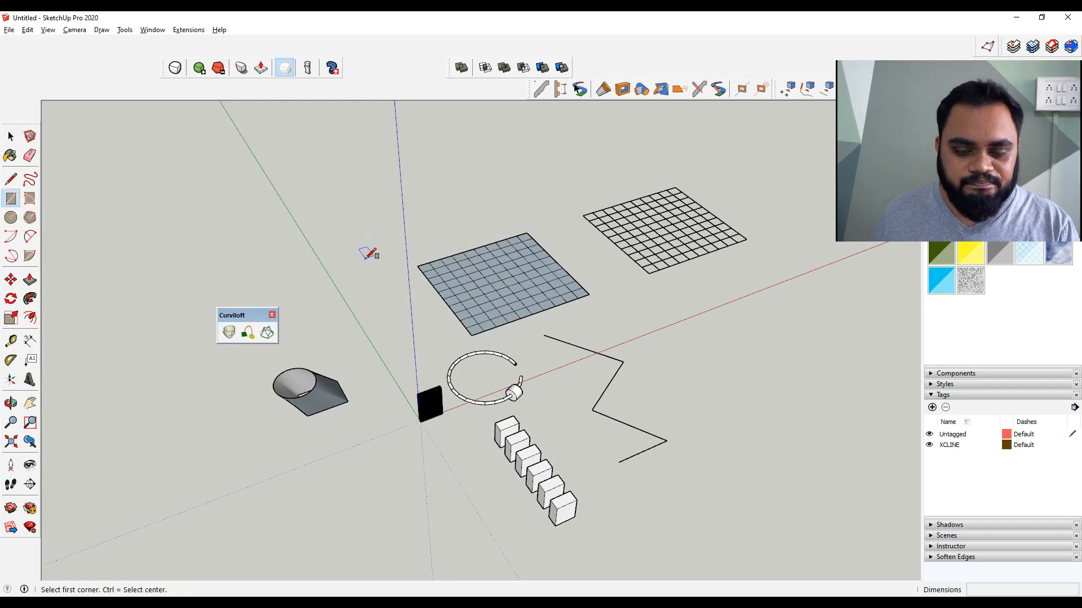
key(space)
key(c)
click(341, 290)
click(363, 262)
Copy the circle straight upward and scale the copy slightly smaller
shift+middle_drag(361, 263, 438, 372)
key(space)
click(415, 410)
key(m)
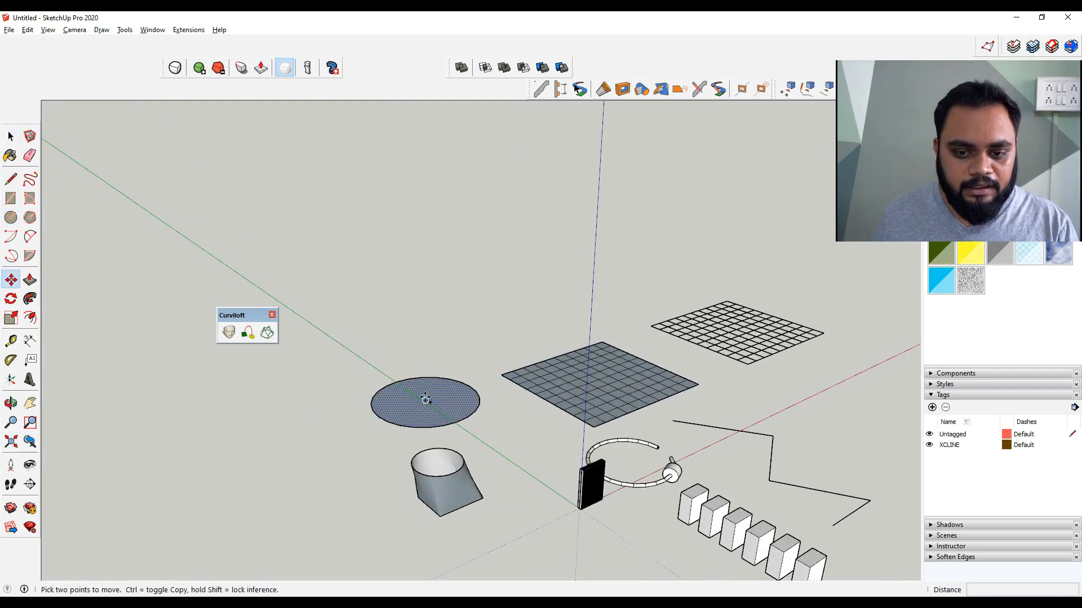
key(ctrl)
click(425, 400)
click(425, 367)
key(space)
key(s)
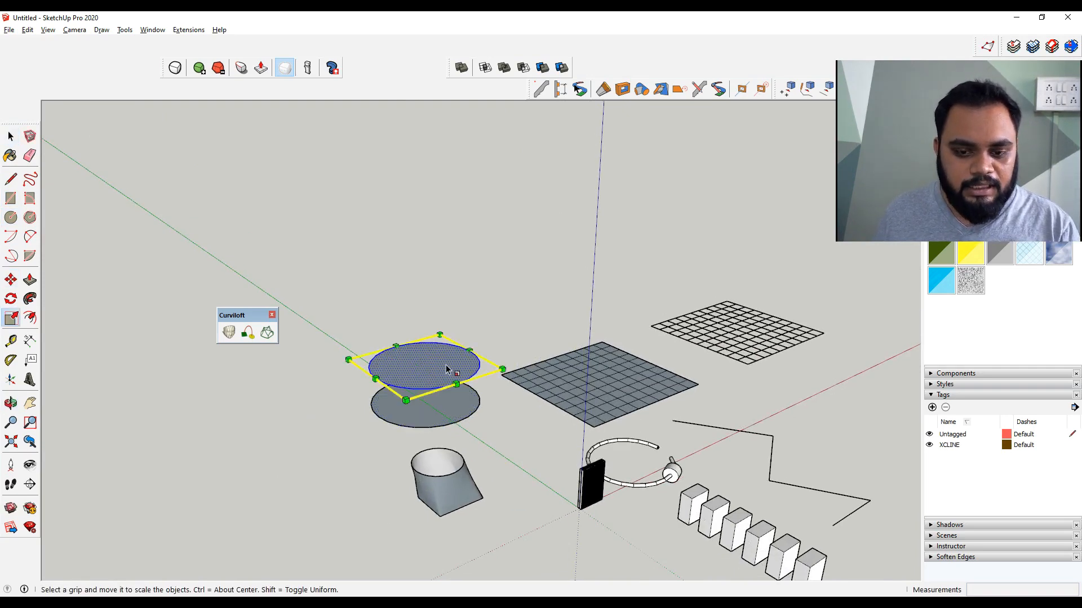
ctrl+drag(502, 370, 475, 370)
key(space)
Copy the smaller circle upward and scale the new copy larger
key(m)
key(ctrl)
click(413, 367)
click(423, 331)
key(space)
key(s)
ctrl+drag(476, 332, 496, 333)
key(space)
Copy the top circle upward again and scale this copy slightly smaller
middle_drag(434, 404, 452, 329)
key(m)
key(ctrl)
click(453, 327)
click(452, 290)
key(space)
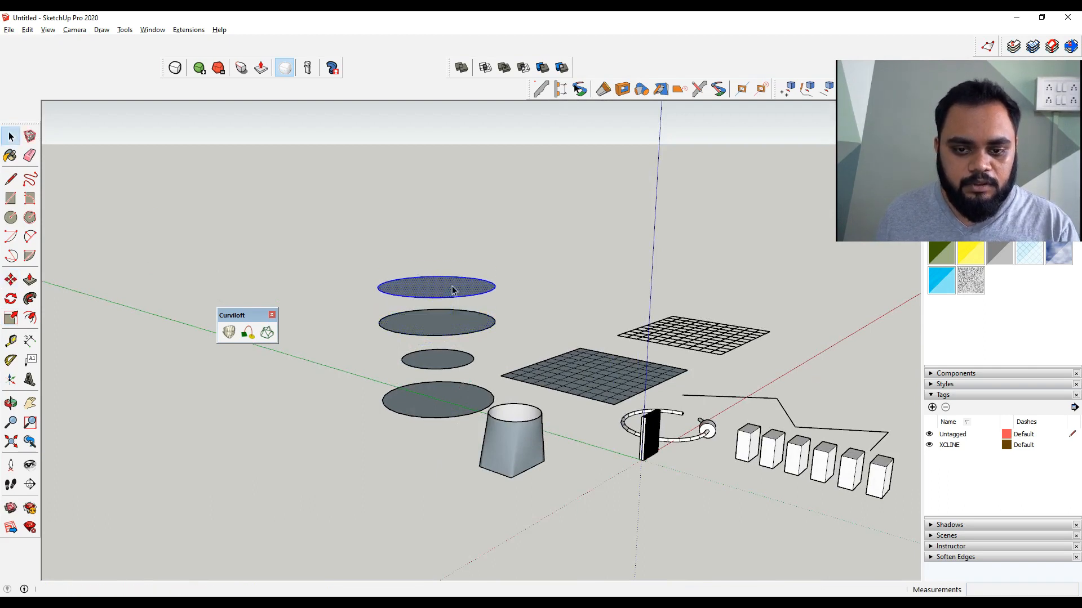
key(s)
ctrl+drag(519, 285, 506, 285)
key(space)
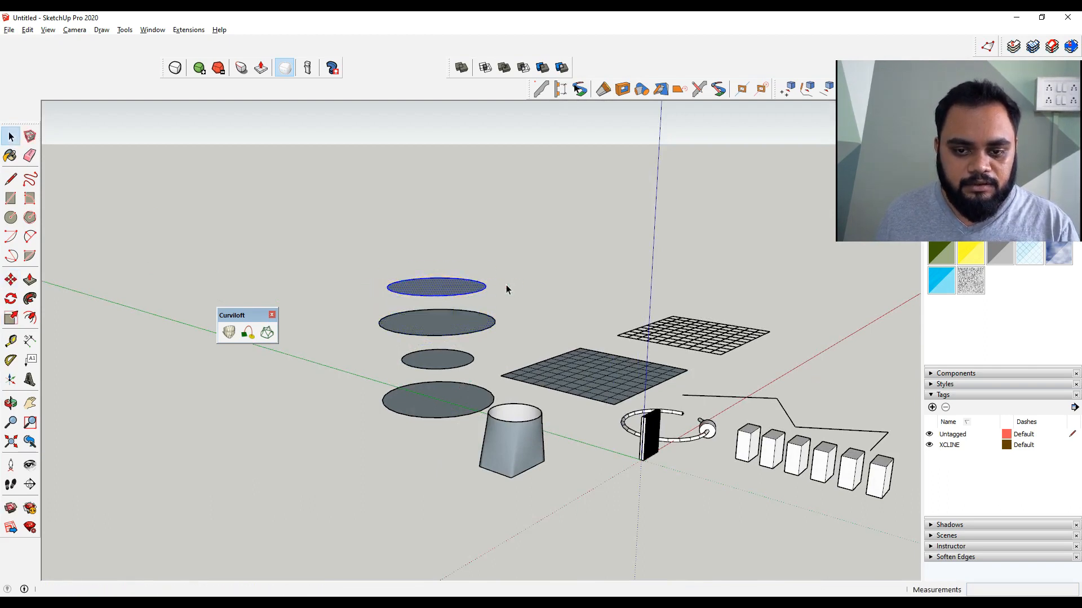
Select the four stacked circles and delete only their faces, keeping the circle edges
click(454, 286)
ctrl+click(448, 325)
ctrl+click(442, 364)
ctrl+click(442, 410)
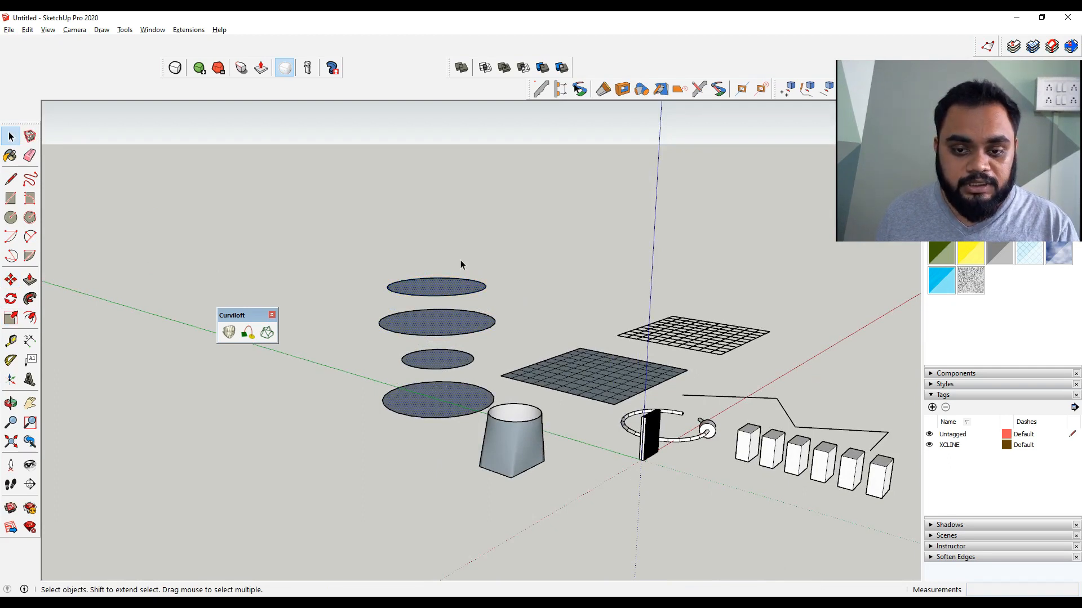
double_click(434, 288)
middle_drag(424, 330, 395, 315)
drag(476, 228, 311, 409)
right_click(405, 294)
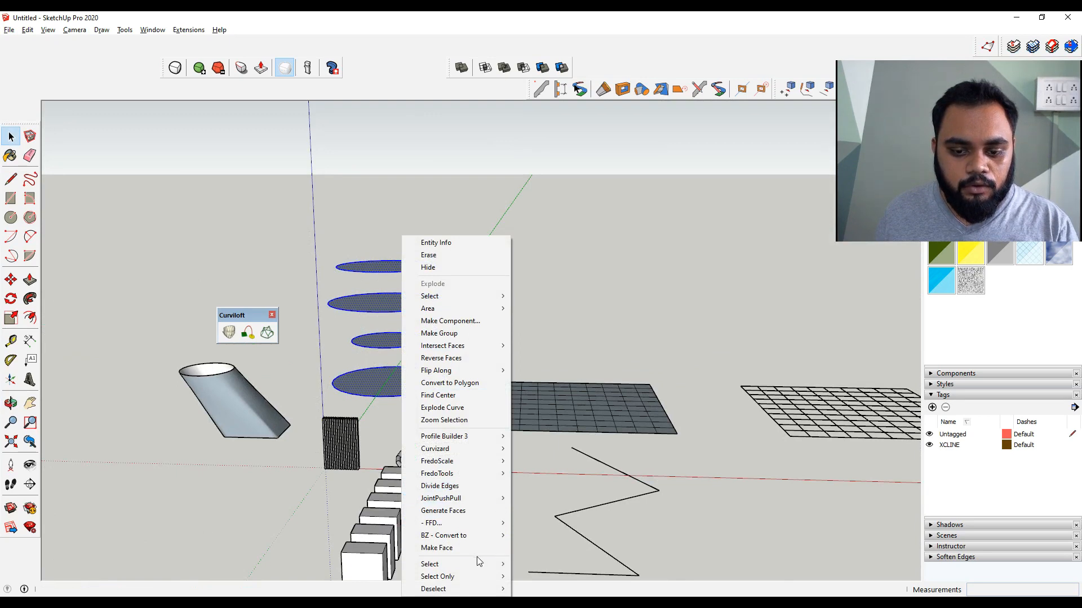
mouse_move(481, 575)
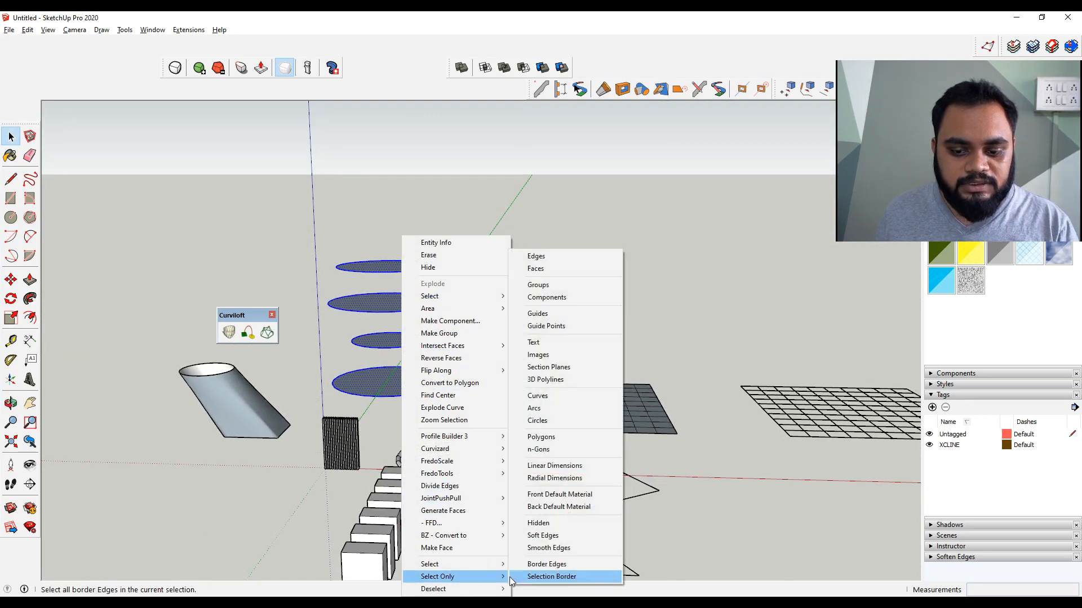
click(569, 273)
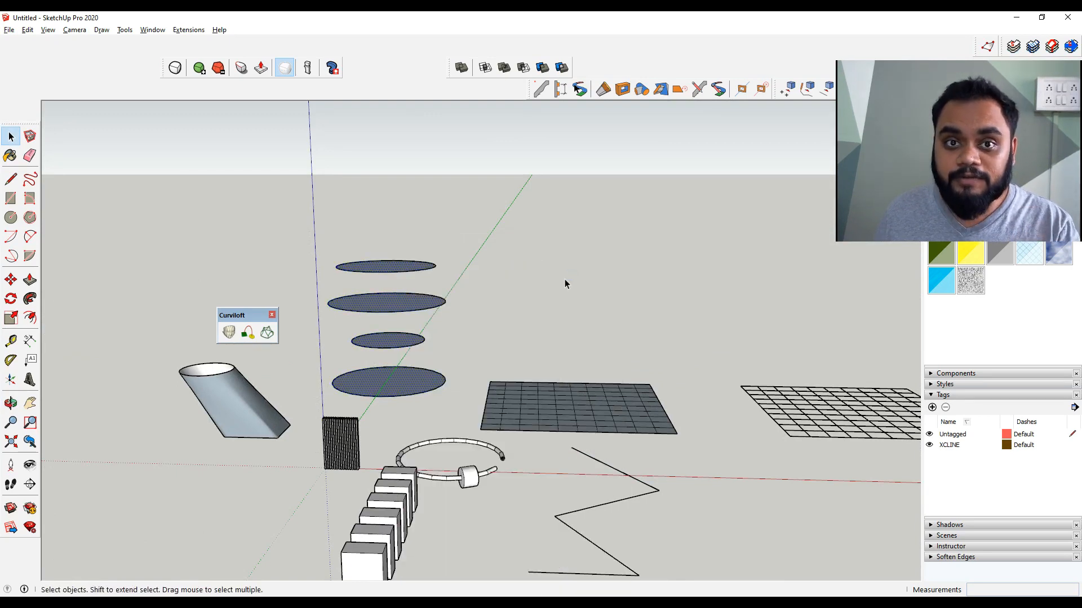
key(Delete)
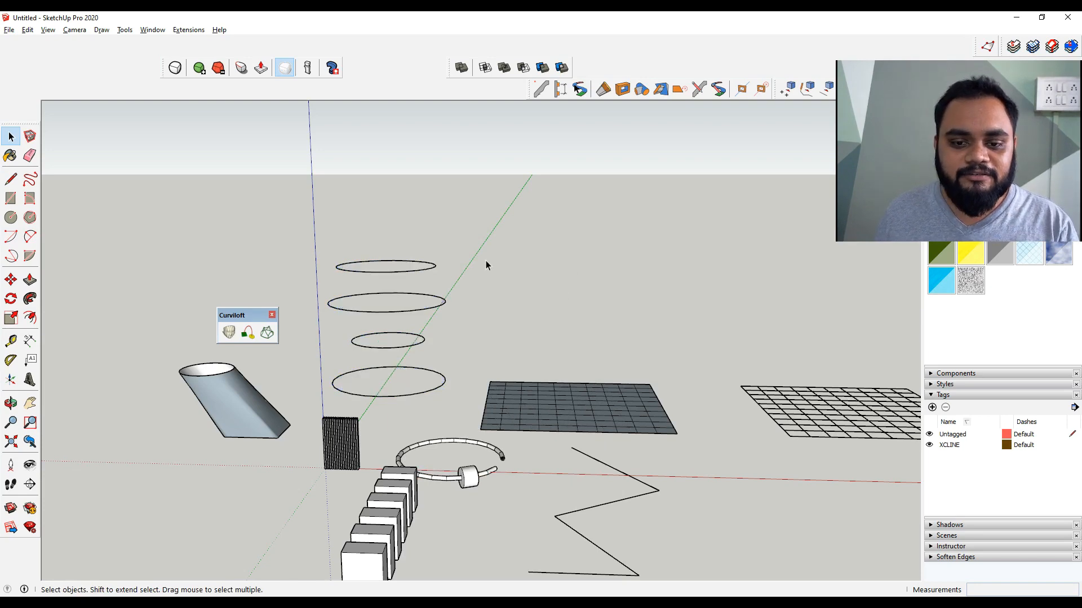
Loft a surface through the four stacked circles in order from bottom to top with Curviloft's Loft by Spline
drag(472, 221, 316, 407)
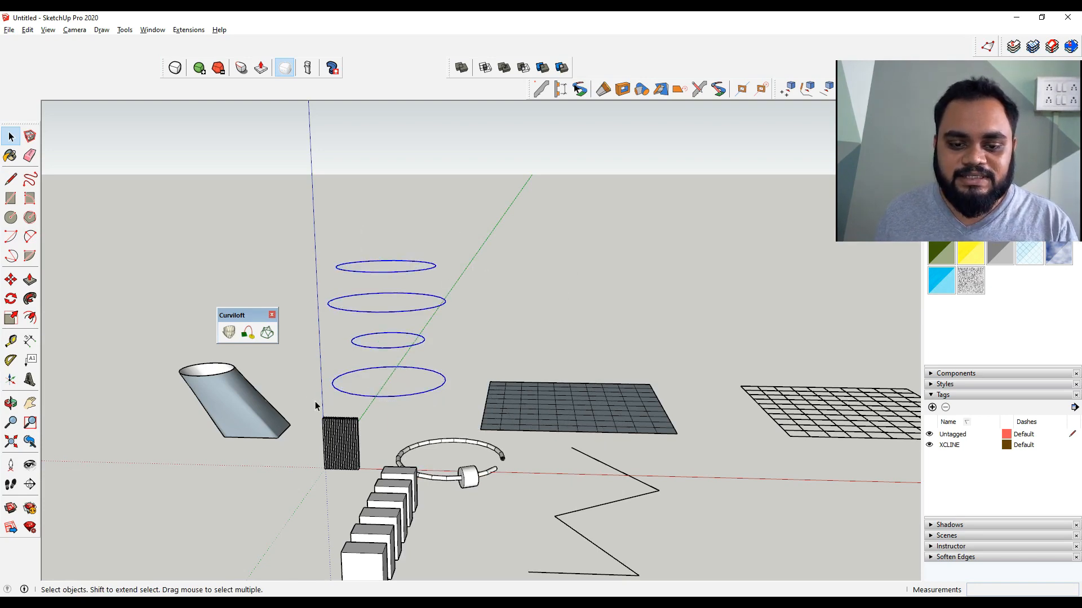
click(212, 330)
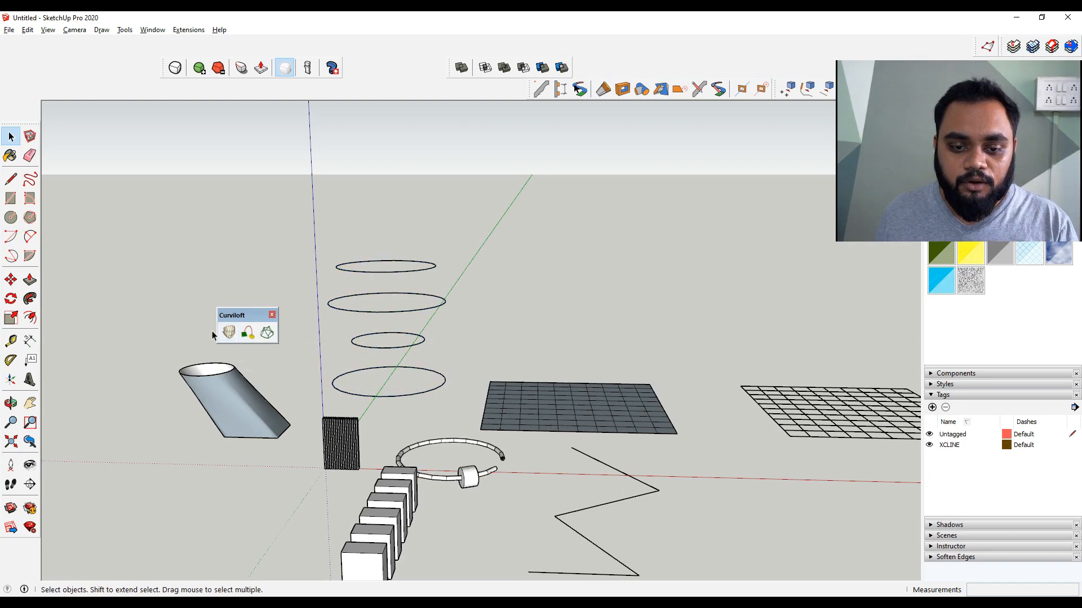
click(248, 333)
click(352, 370)
click(360, 345)
click(366, 311)
click(369, 272)
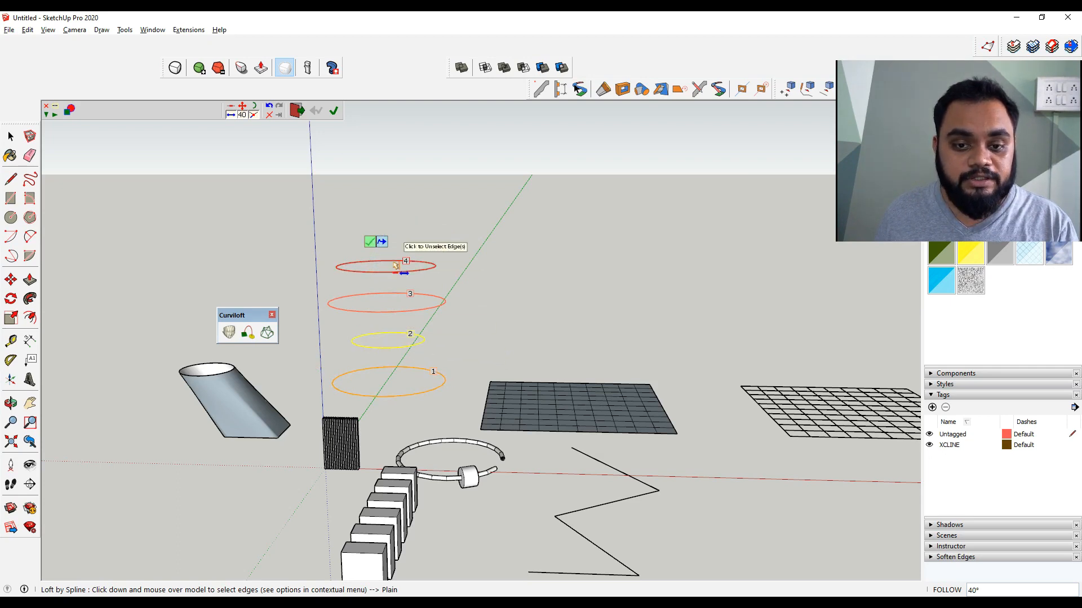
click(371, 243)
middle_drag(434, 351, 591, 334)
scroll(372, 355, up, 3)
middle_drag(377, 355, 645, 434)
middle_drag(567, 464, 468, 454)
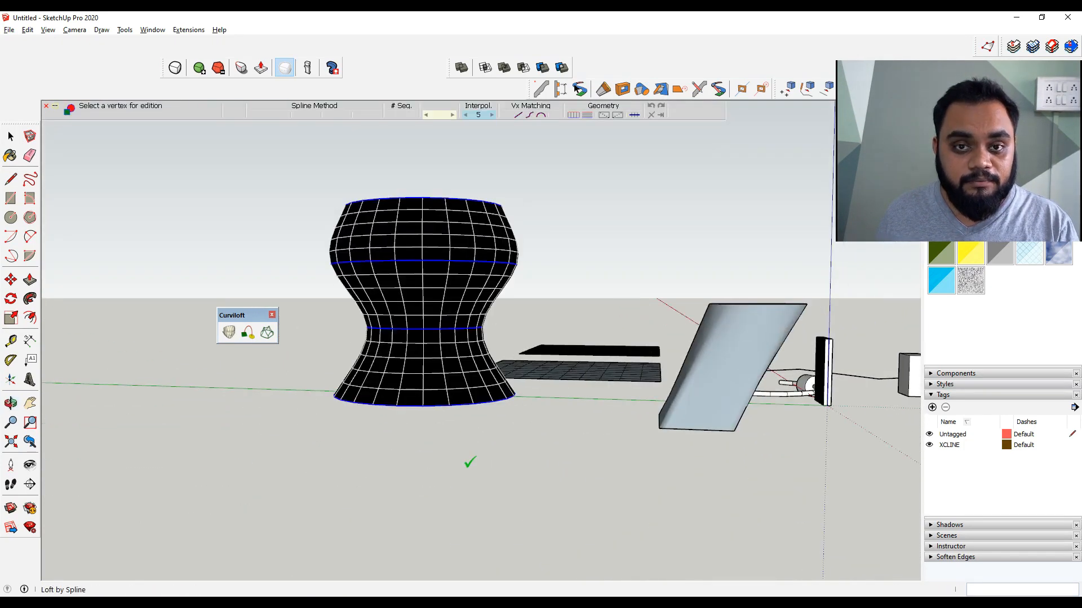
click(567, 308)
middle_drag(533, 338, 466, 428)
key(space)
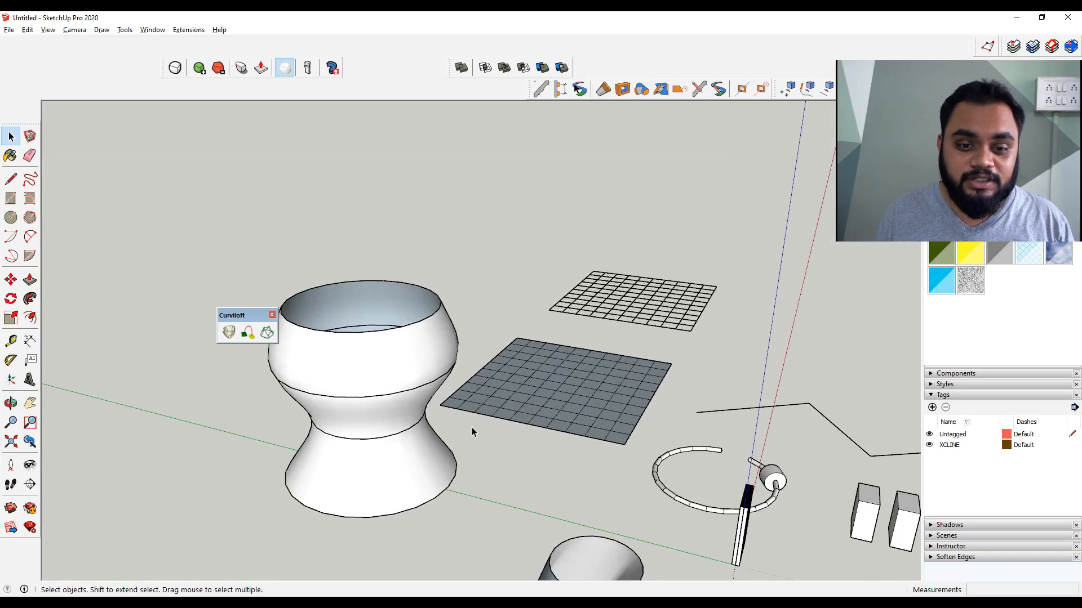
Switch to MindMaple and add 'S4u Makeface' as topic 6 of the mind map
click(510, 352)
key(alt+Tab)
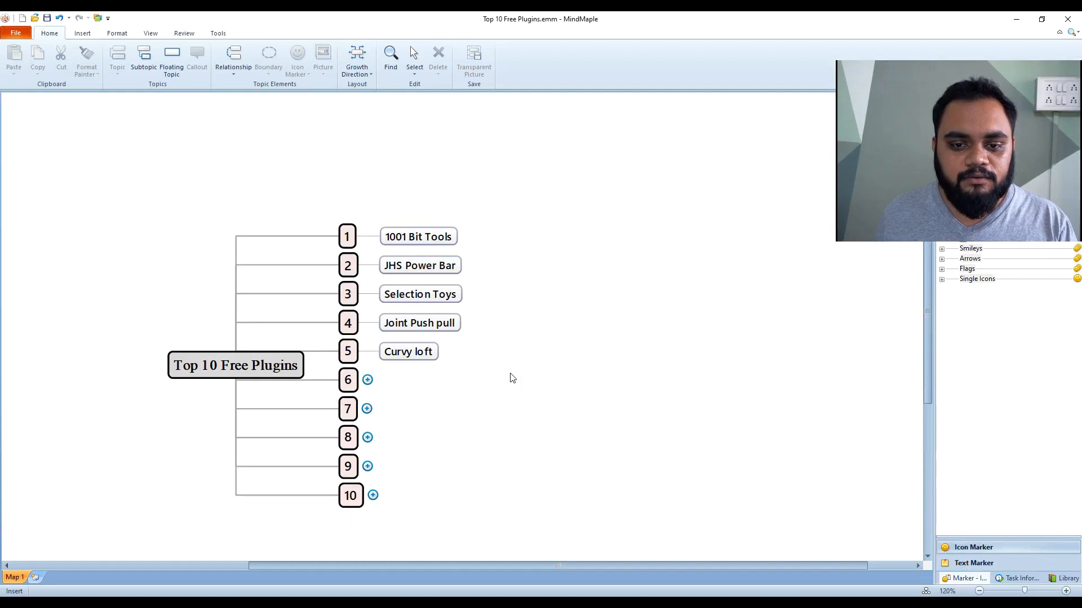
click(367, 380)
click(505, 406)
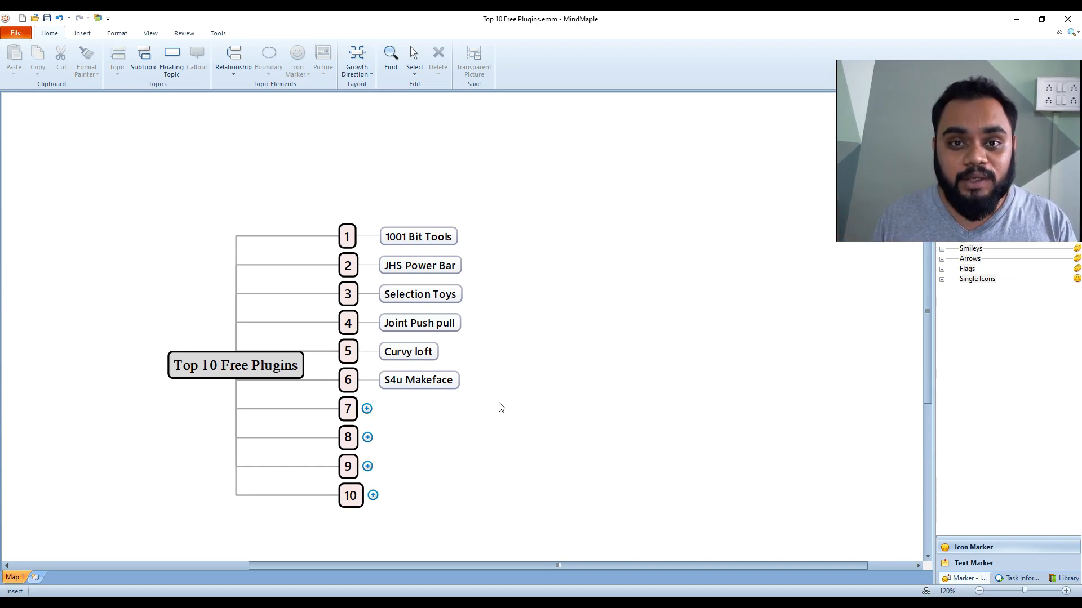
Switch back to SketchUp and draw two crossing rectangles on the ground in empty space
key(alt+Tab)
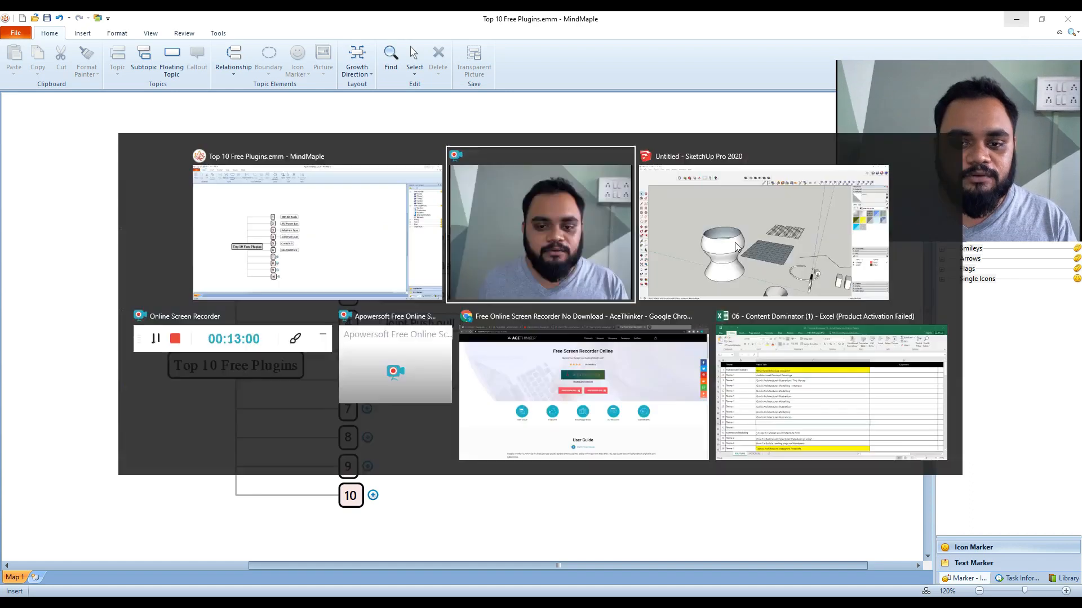
key(alt+Tab)
key(Tab)
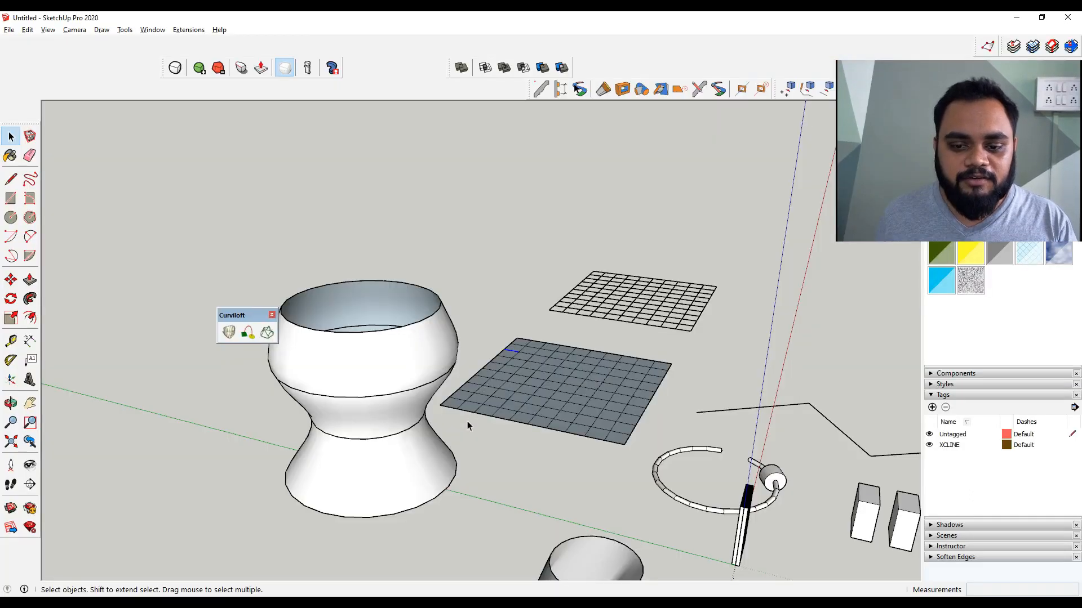
scroll(468, 427, down, 5)
mouse_move(512, 376)
middle_down()
mouse_move(512, 394)
mouse_move(421, 336)
middle_up()
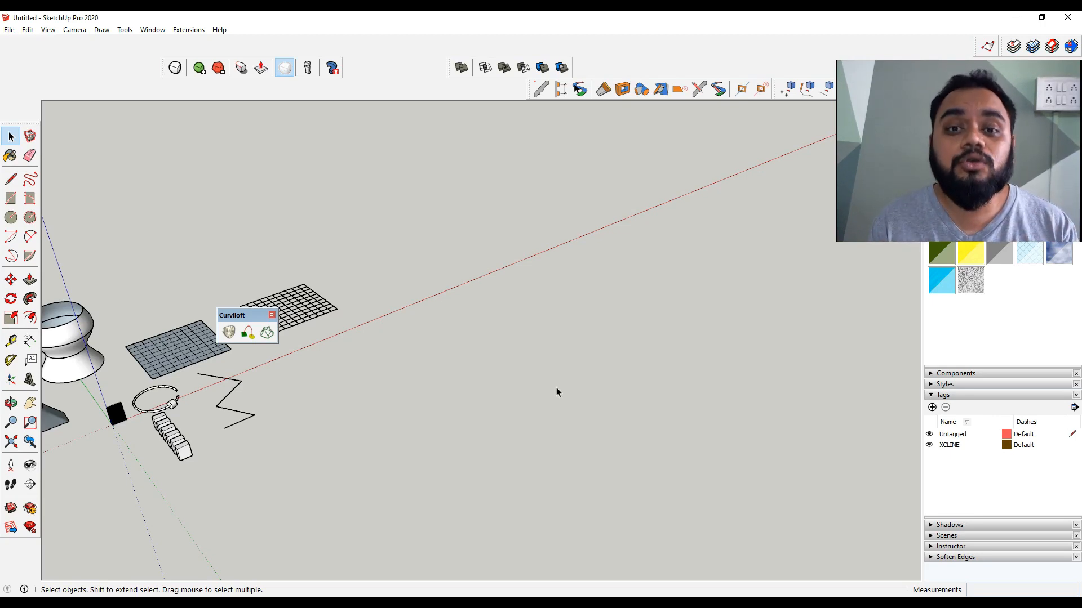
key(r)
click(591, 324)
click(504, 389)
click(548, 295)
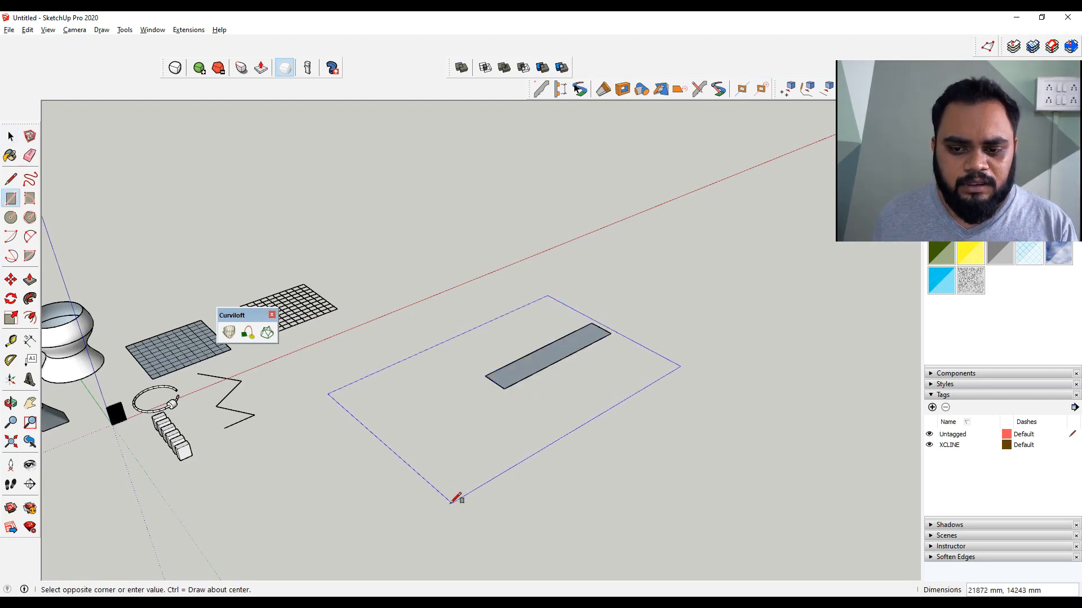
click(643, 381)
Draw four more overlapping rectangles on the ground next to the first two
click(604, 233)
click(542, 311)
click(503, 208)
click(432, 315)
click(546, 157)
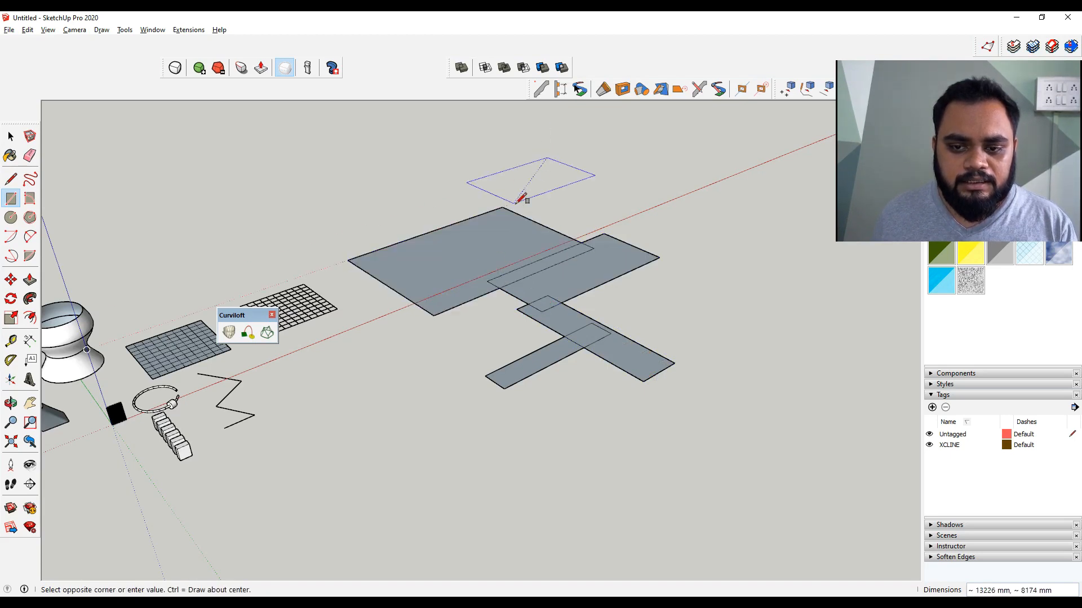
click(463, 244)
click(751, 151)
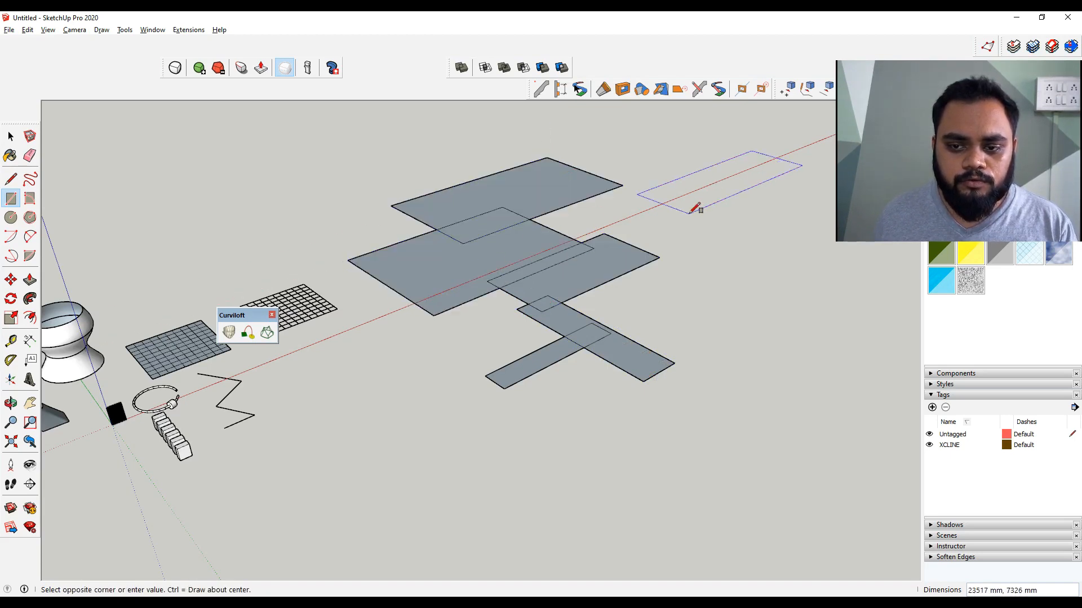
click(631, 252)
key(space)
Select all the overlapping rectangles and delete only their faces, keeping the edges
double_click(639, 223)
shift+middle_drag(648, 224, 592, 295)
triple_click(630, 273)
right_click(629, 272)
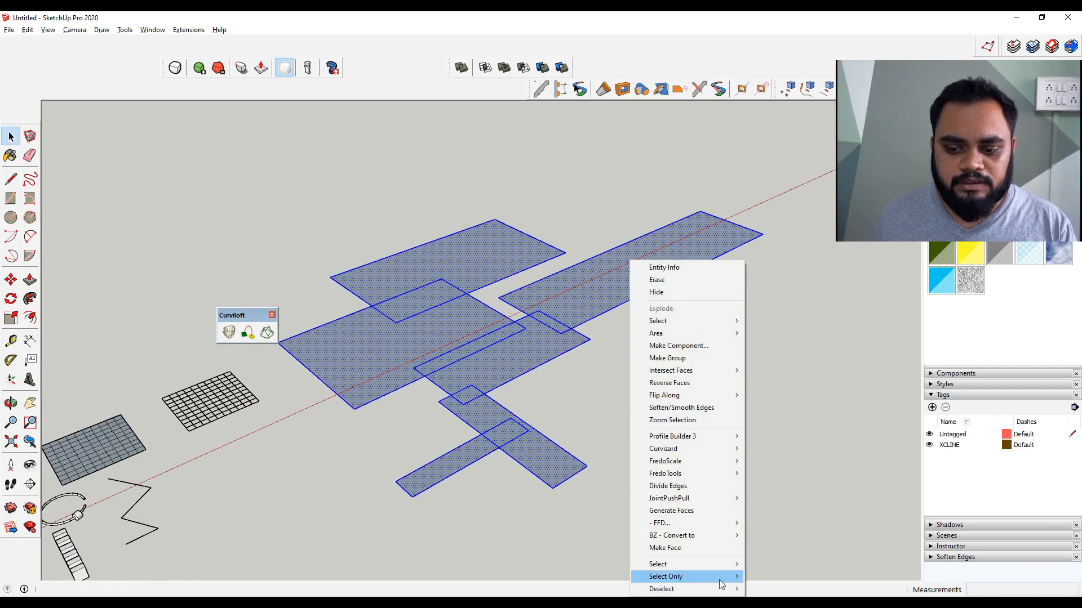
mouse_move(719, 577)
click(792, 271)
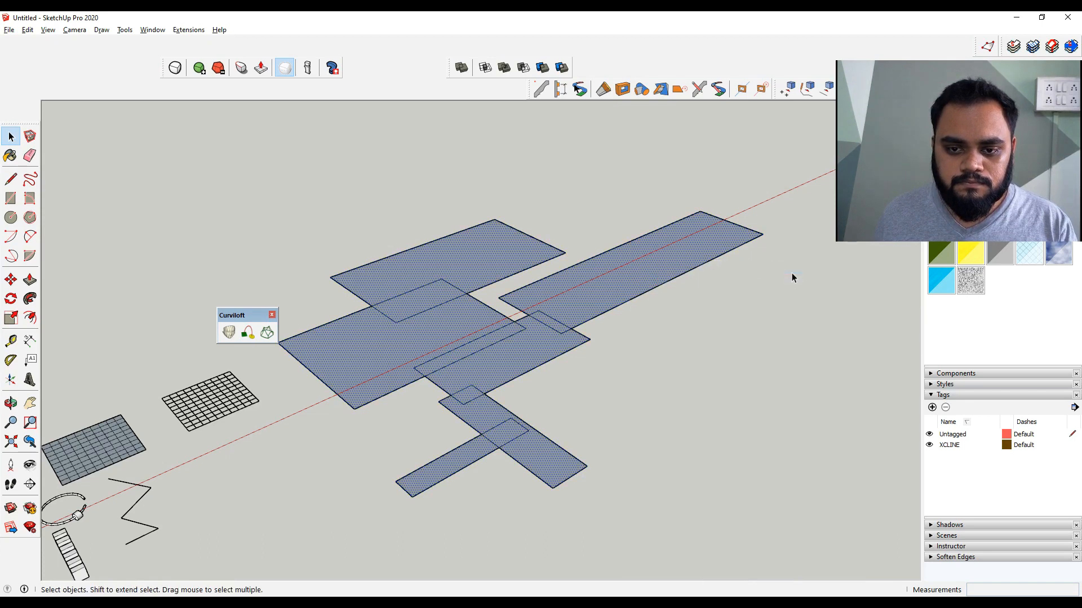
key(Delete)
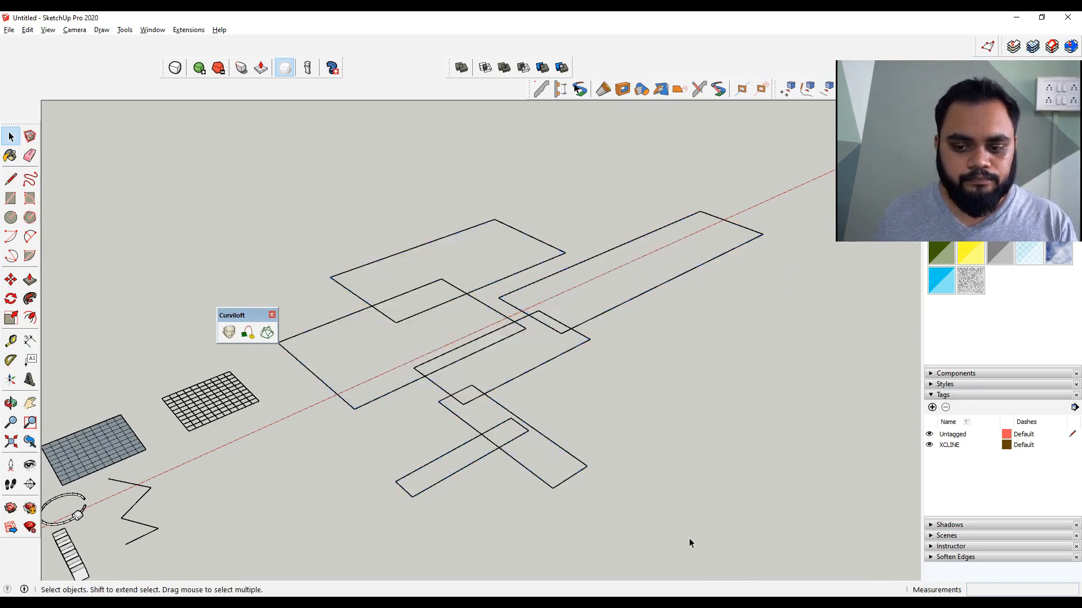
Enable the s4u-Make Face toolbar
scroll(563, 425, down, 3)
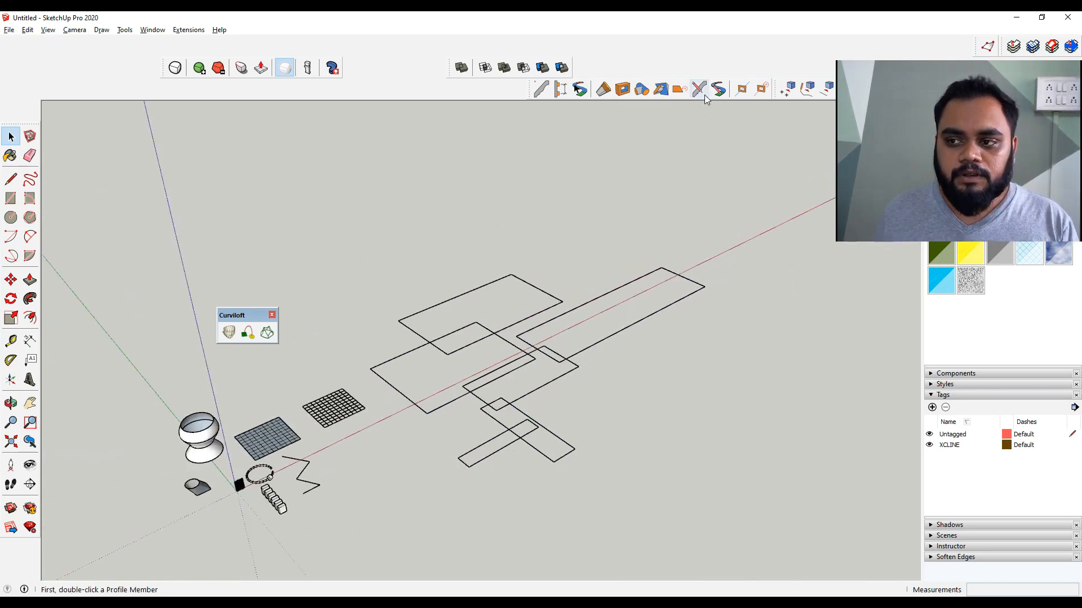
right_click(708, 53)
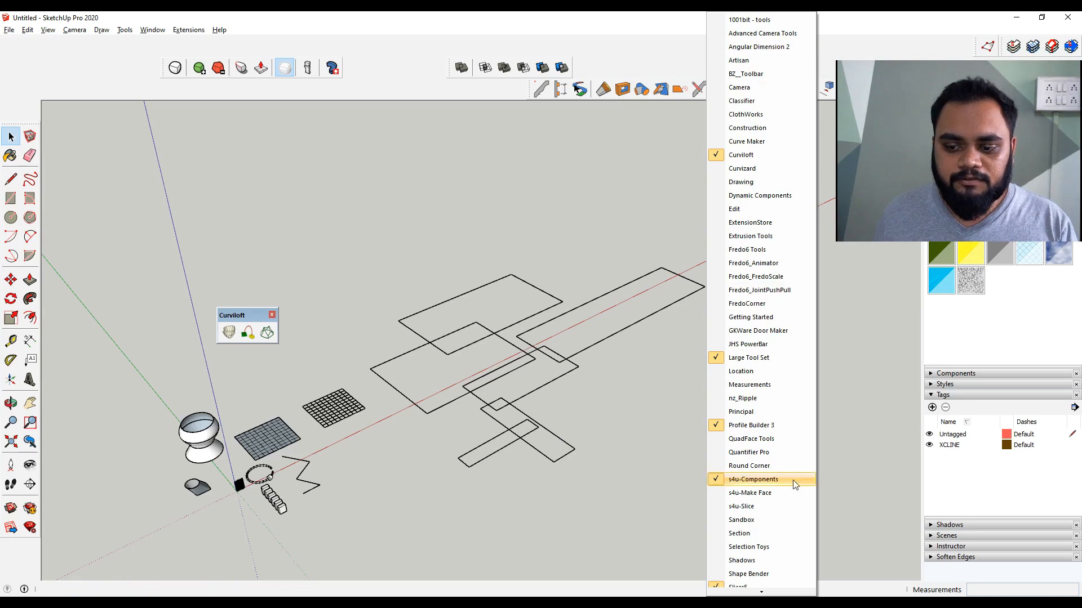
click(787, 495)
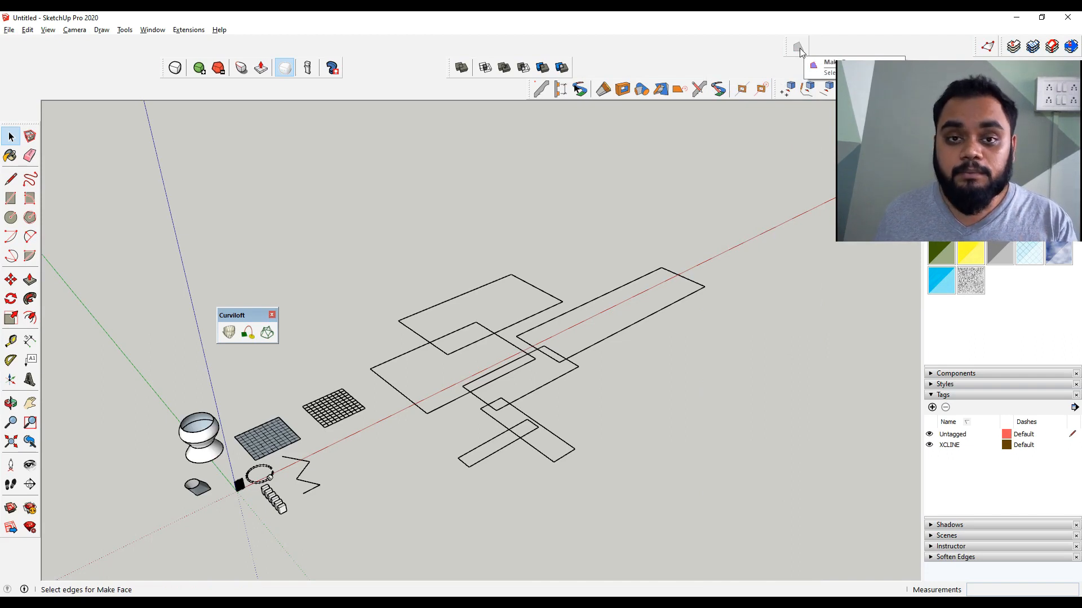
Select all the rectangle edges and generate faces from them with s4u Make Face
drag(748, 193, 369, 548)
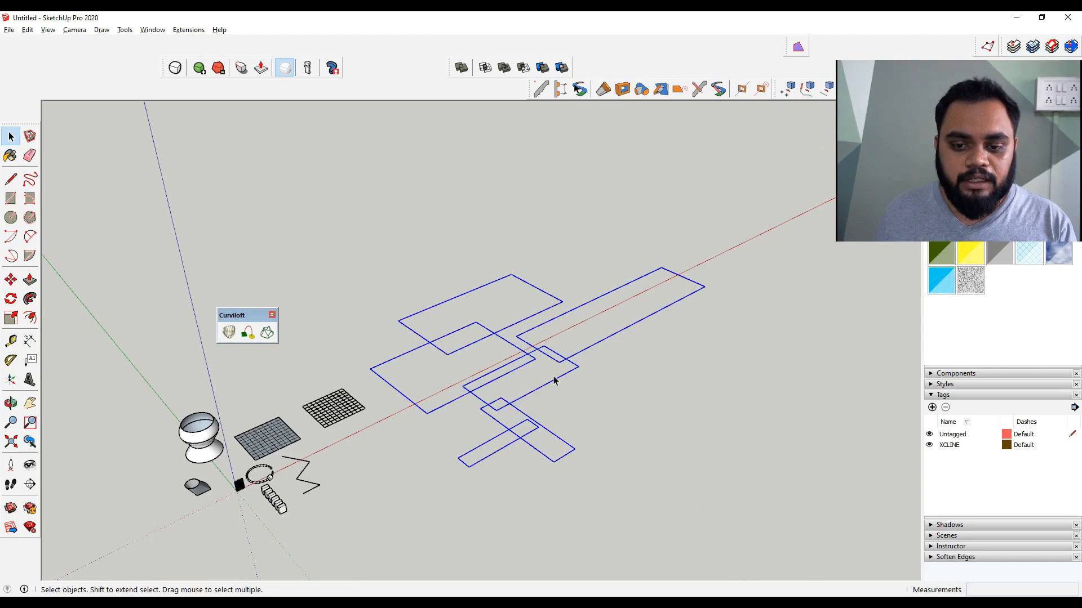
scroll(551, 381, up, 2)
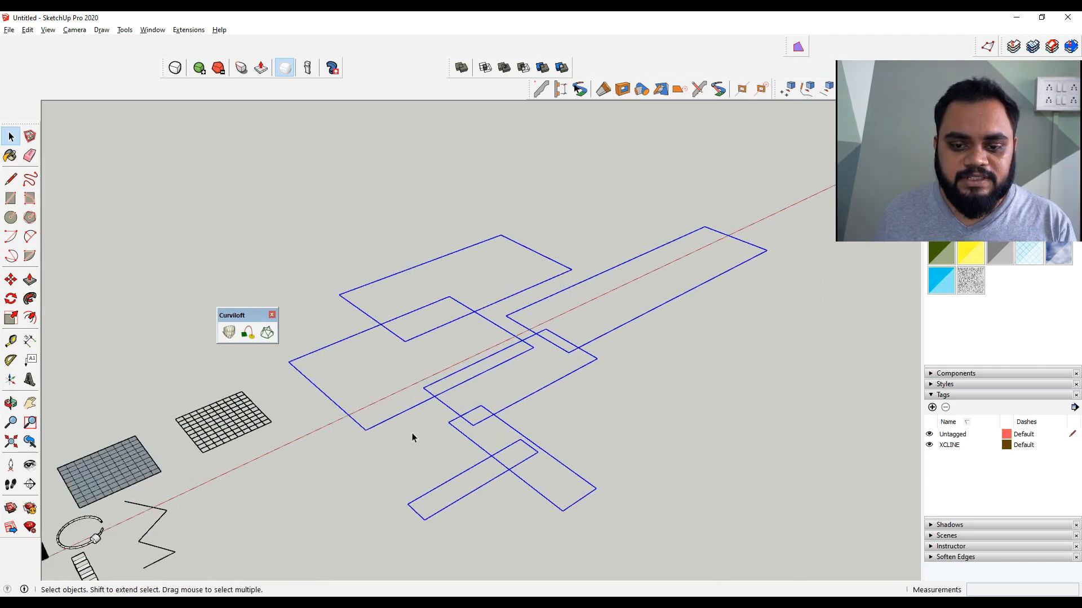
click(795, 45)
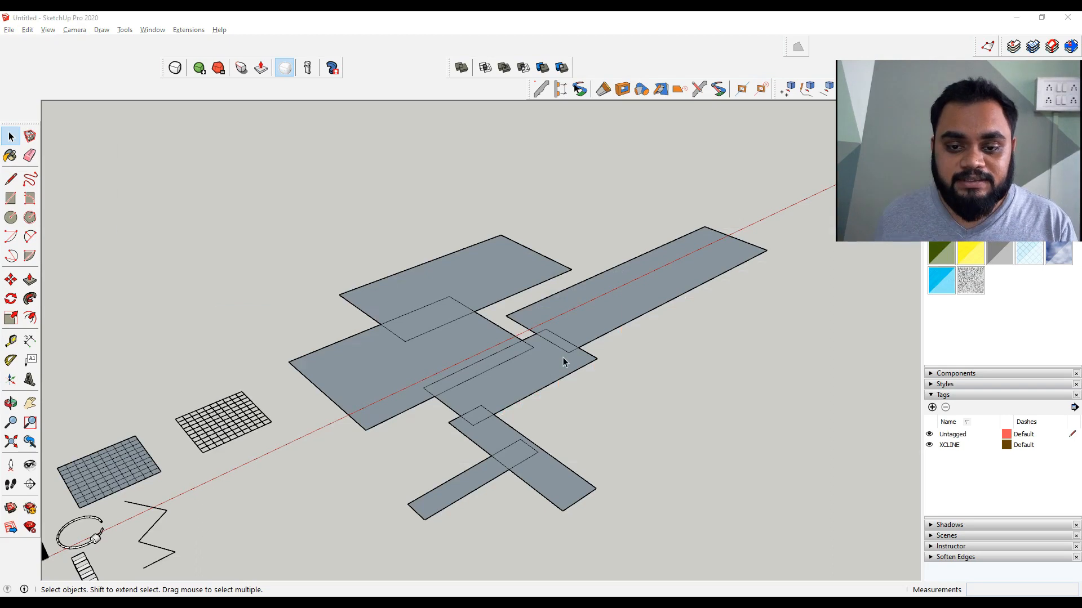
Switch to MindMaple and add 'Solid Tools' as topic 7 of the mind map
key(alt+Tab)
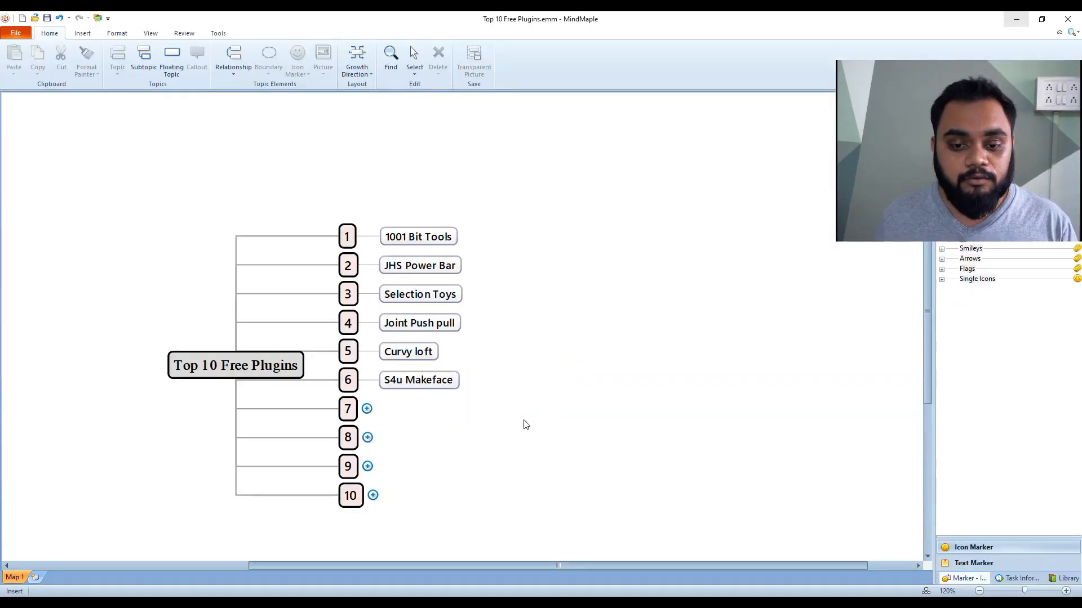
click(370, 411)
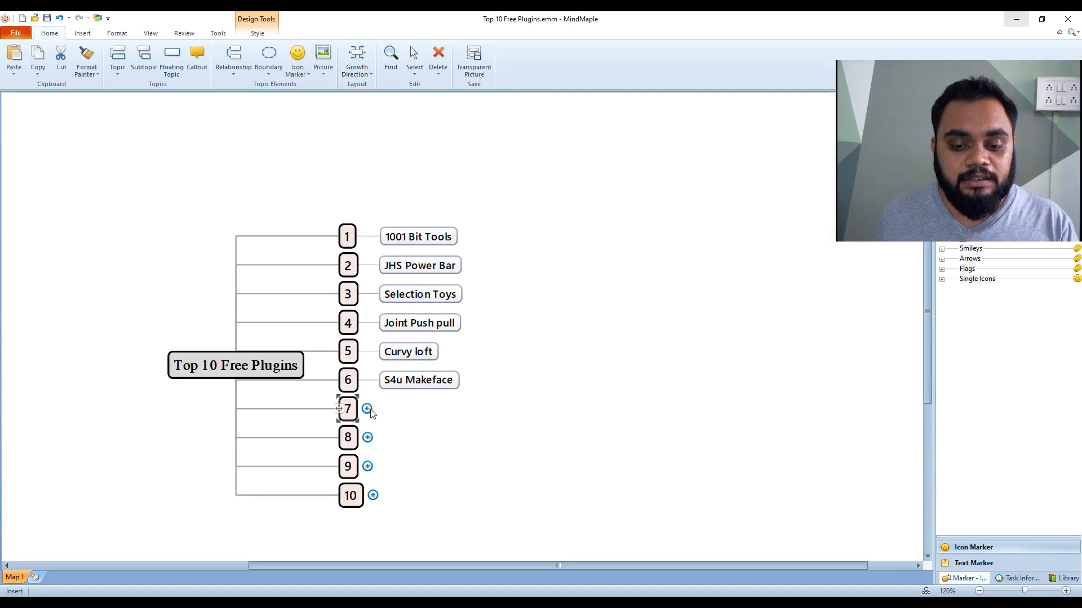
click(446, 433)
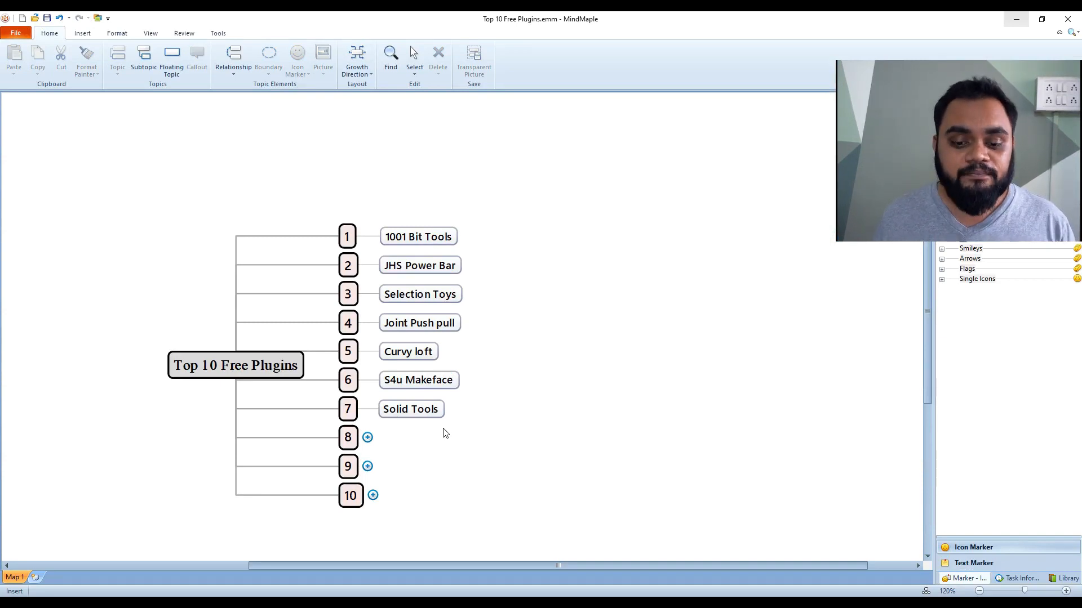
Switch back to SketchUp and draw a rectangle in empty space beside the faces
click(586, 604)
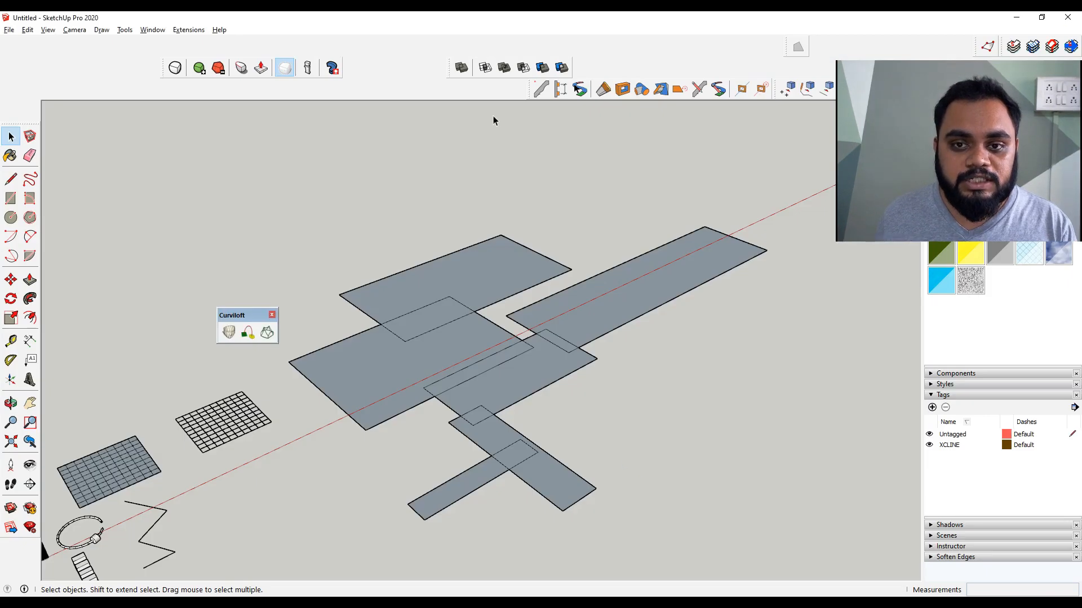
middle_drag(474, 246, 663, 400)
scroll(527, 451, up, 2)
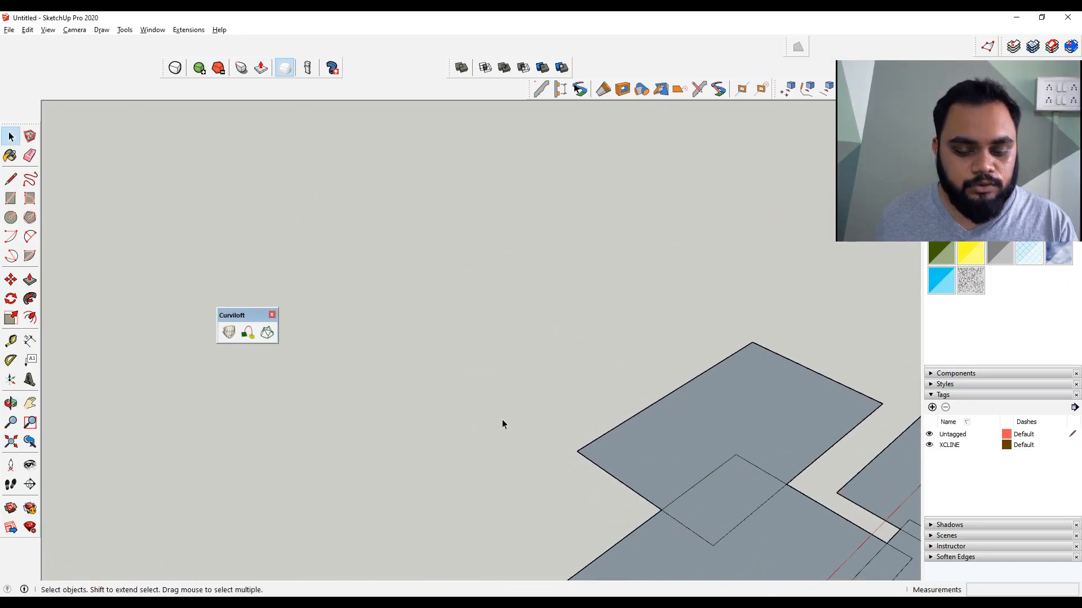
key(r)
click(477, 368)
click(402, 473)
key(space)
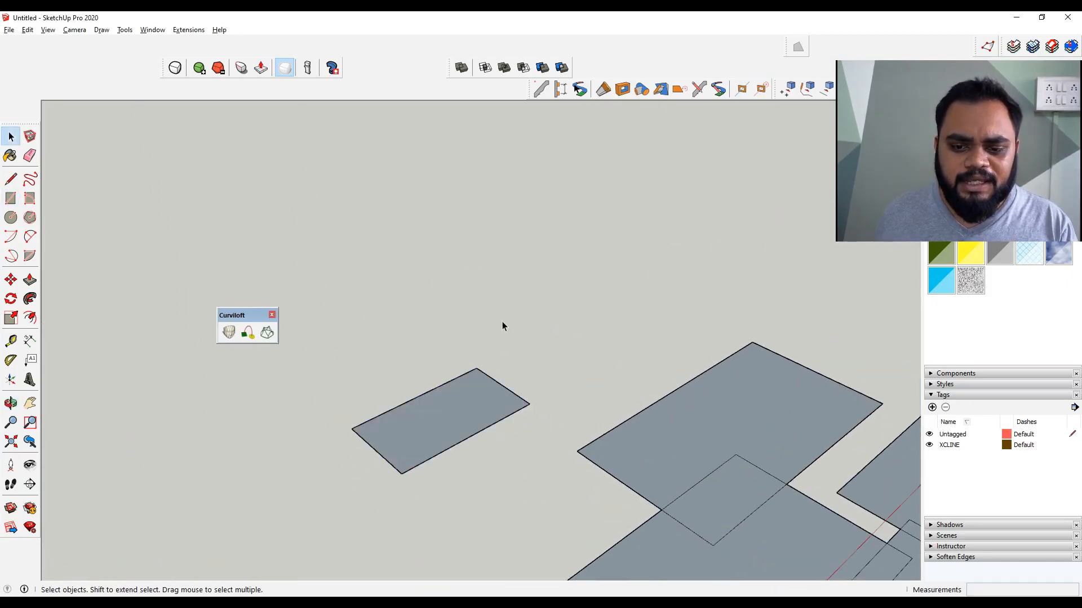
Push/pull the rectangle up into a box and make the box a group
key(p)
click(454, 419)
click(473, 365)
key(space)
triple_click(462, 415)
right_click(461, 415)
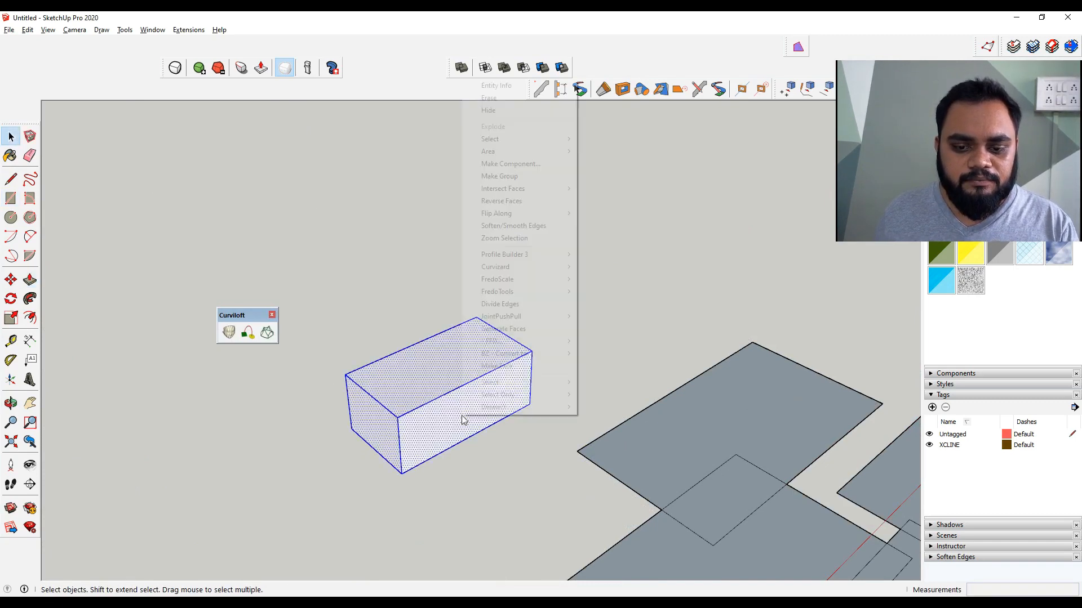
click(557, 177)
Draw a smaller rectangle beside it, push/pull it into a box, and group it
middle_drag(479, 431, 560, 406)
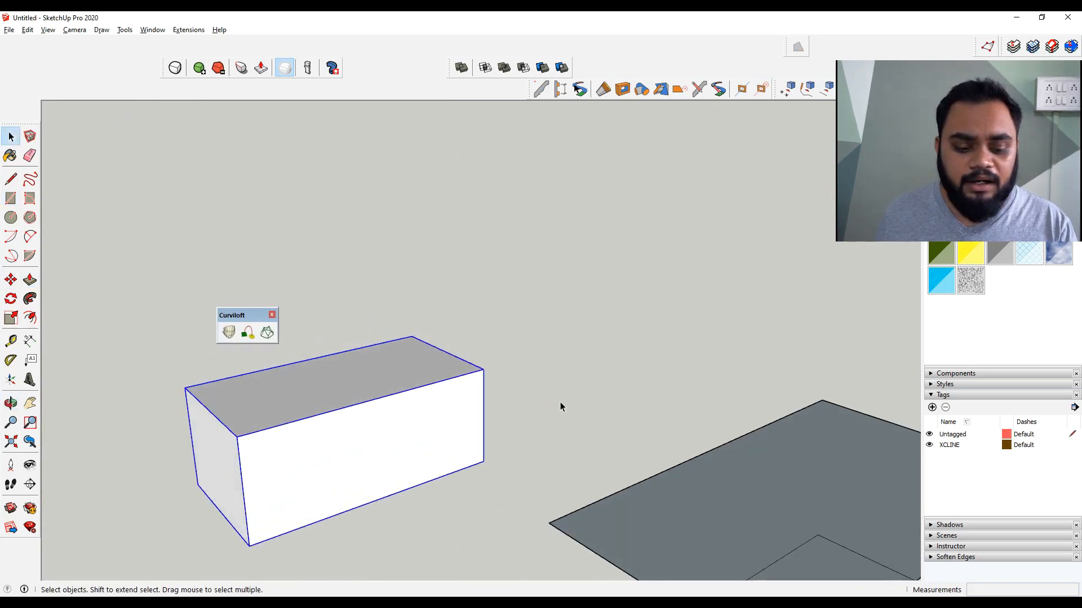
key(r)
click(571, 438)
click(662, 431)
key(space)
key(p)
drag(632, 438, 633, 391)
key(space)
triple_click(623, 413)
right_click(623, 414)
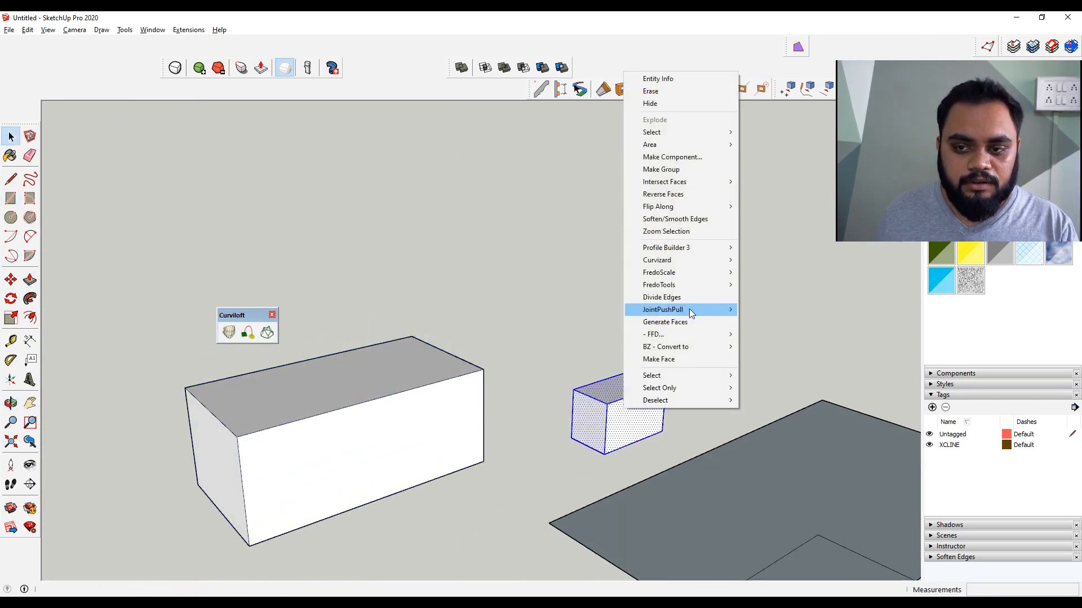
click(705, 172)
Move the small box into the large box so it sticks out above its top edge
key(m)
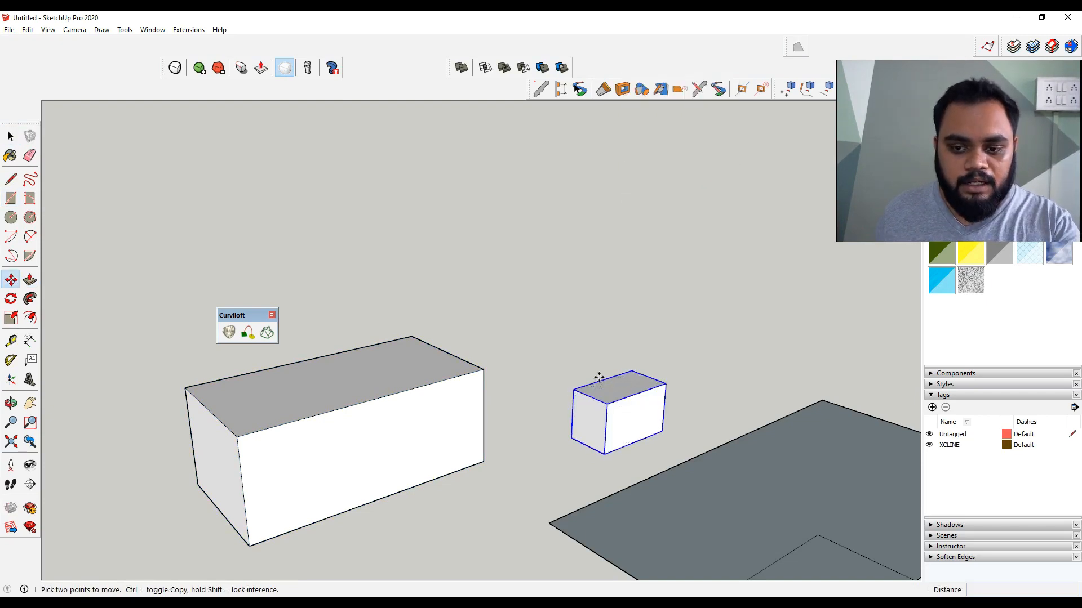
click(601, 380)
click(375, 444)
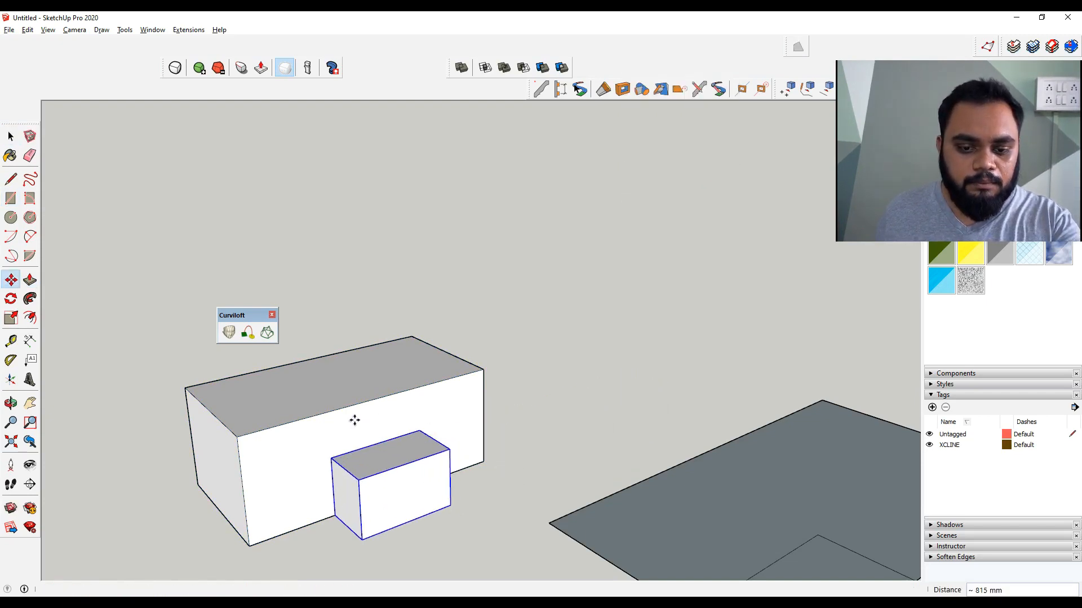
click(374, 444)
click(376, 361)
middle_drag(350, 414, 515, 343)
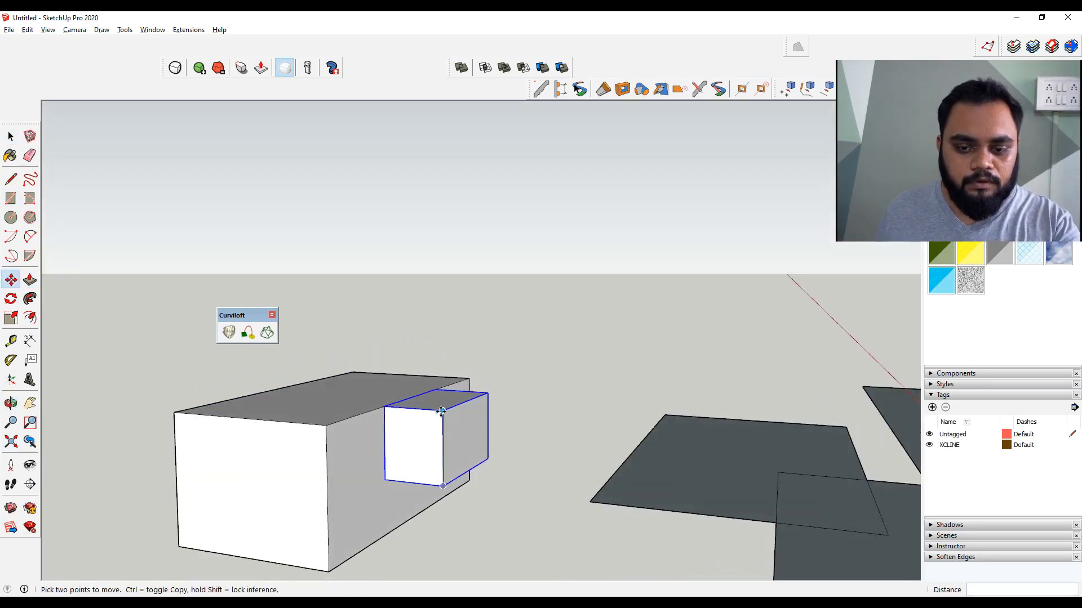
click(441, 412)
click(441, 365)
click(429, 403)
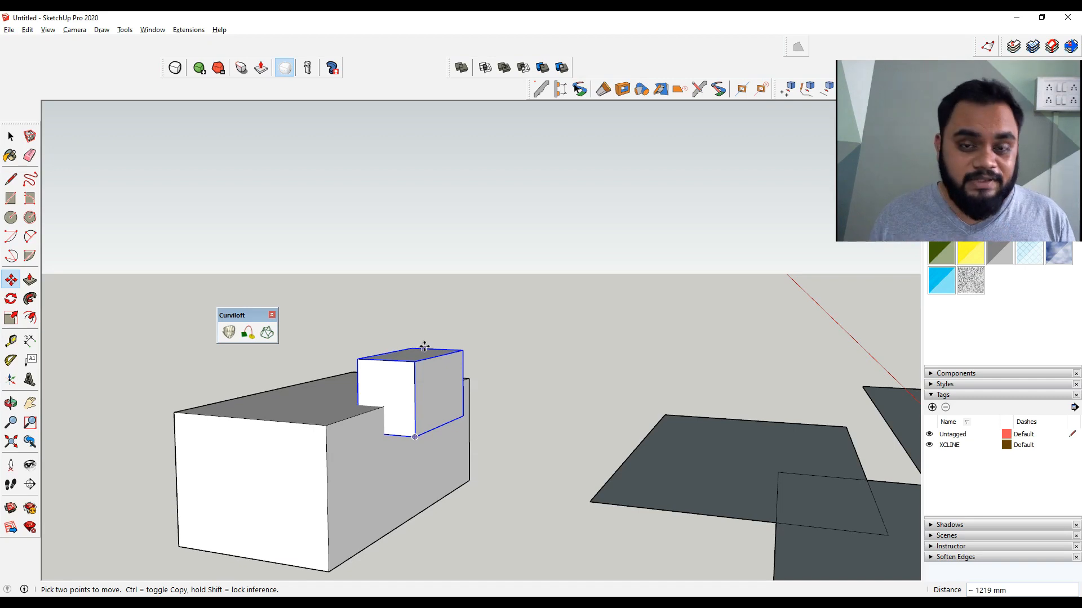
Lower the small box deeper into the large box so the two solids overlap
middle_drag(456, 374, 435, 442)
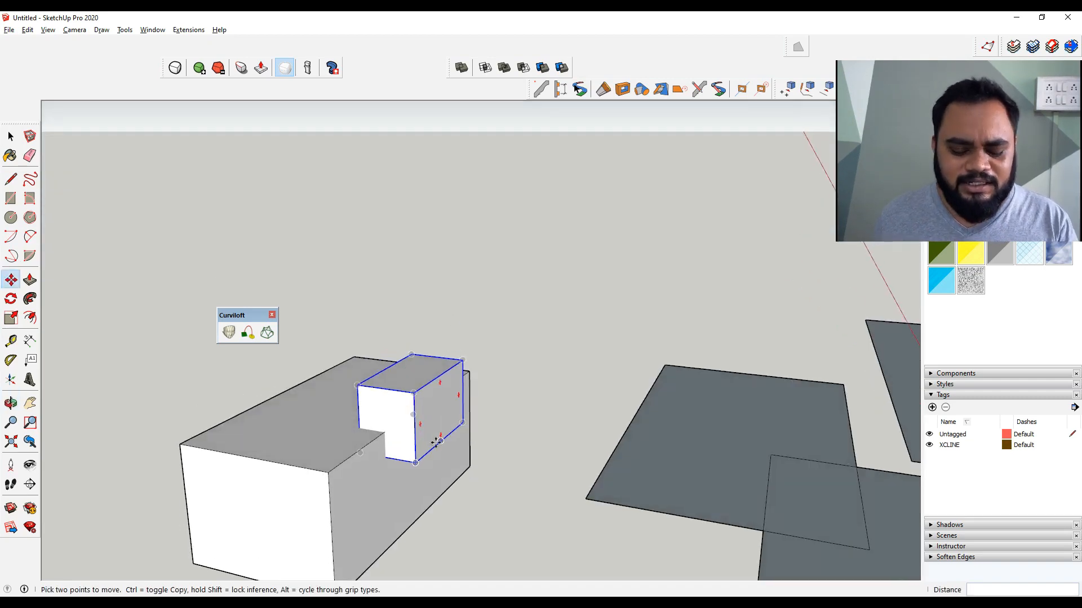
key(space)
scroll(418, 464, up, 2)
scroll(454, 441, down, 1)
scroll(458, 405, down, 2)
Select both boxes and try the Solid Tools Subtract operation on them
click(404, 443)
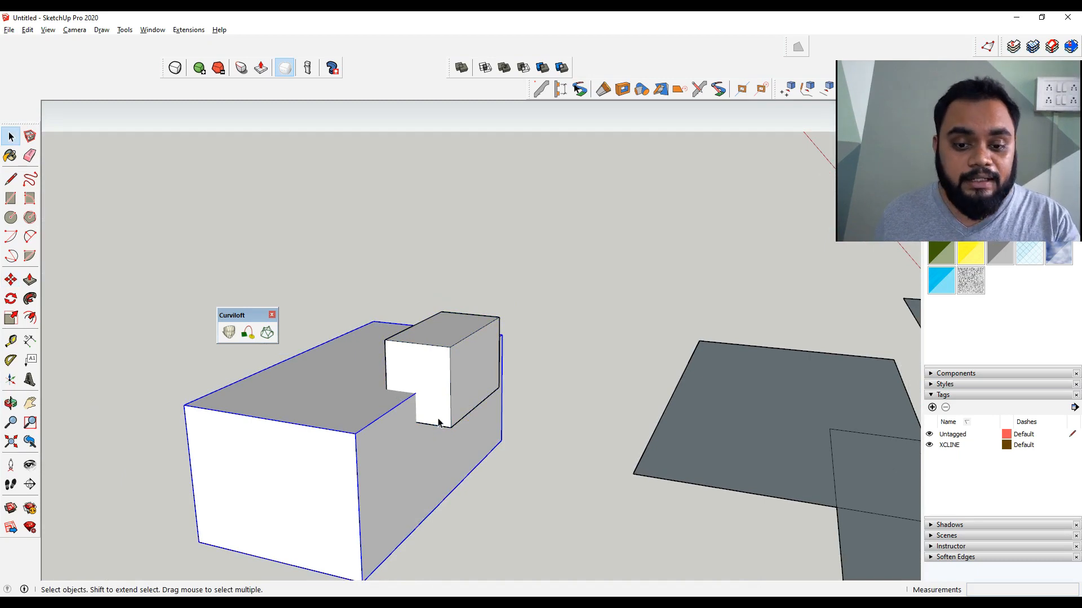
click(449, 399)
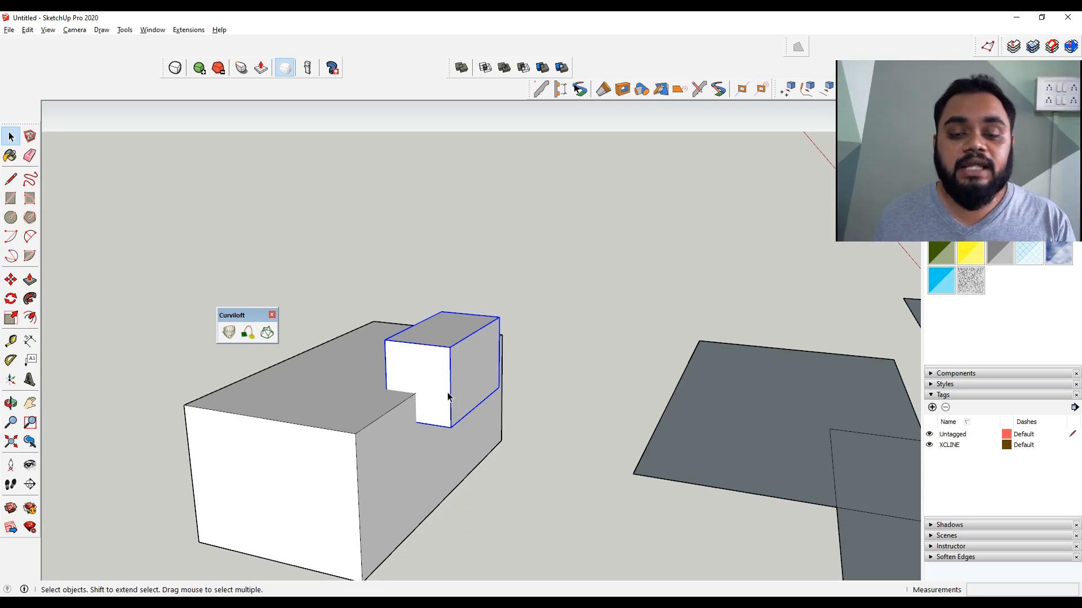
click(385, 445)
shift+click(442, 382)
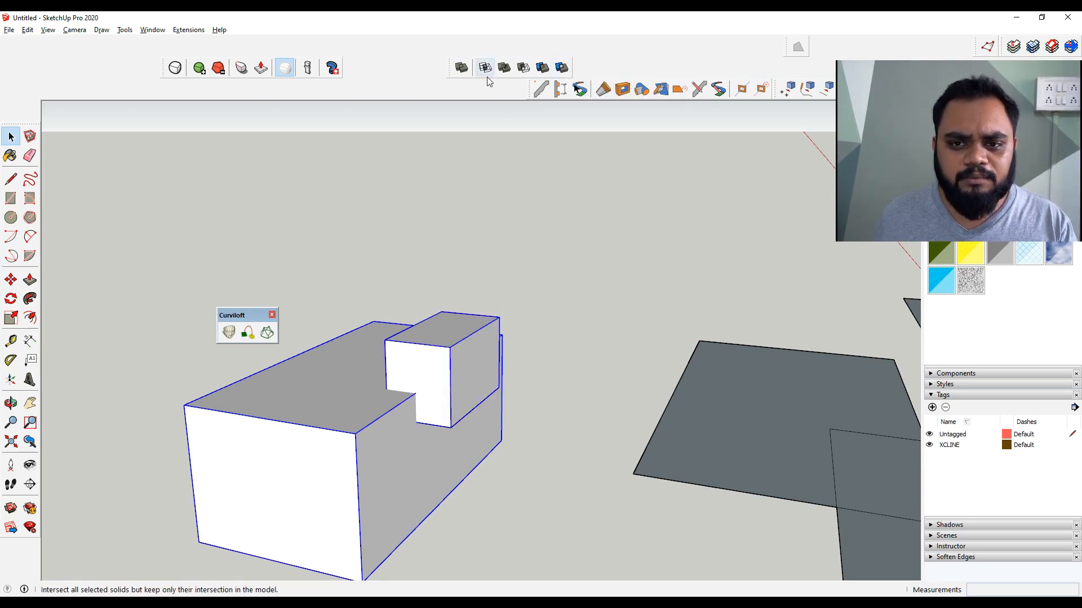
click(519, 80)
click(445, 392)
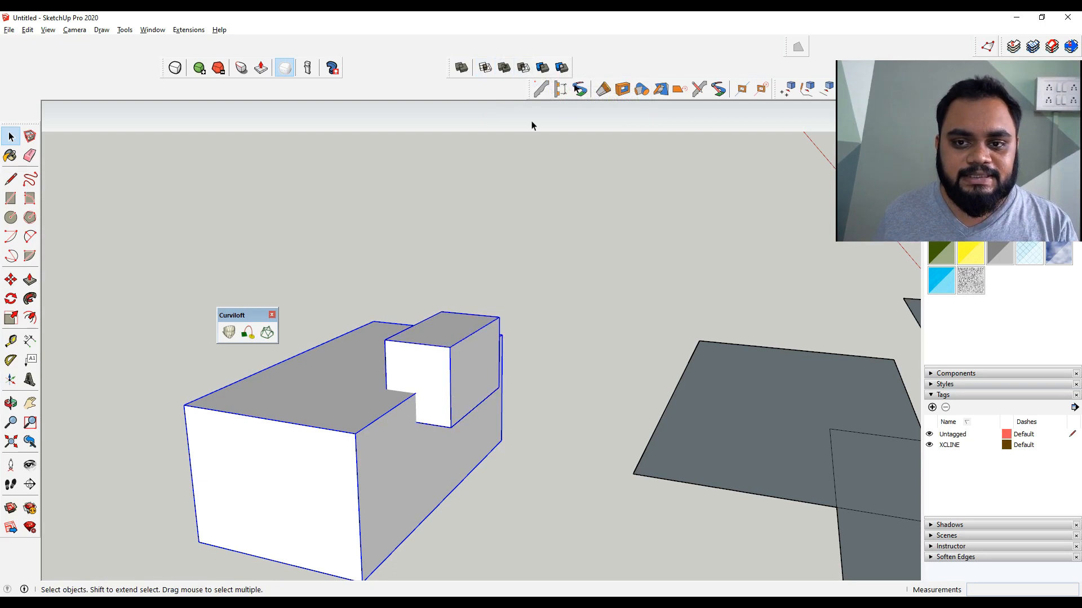
middle_drag(558, 383, 435, 340)
click(488, 318)
ctrl+click(434, 417)
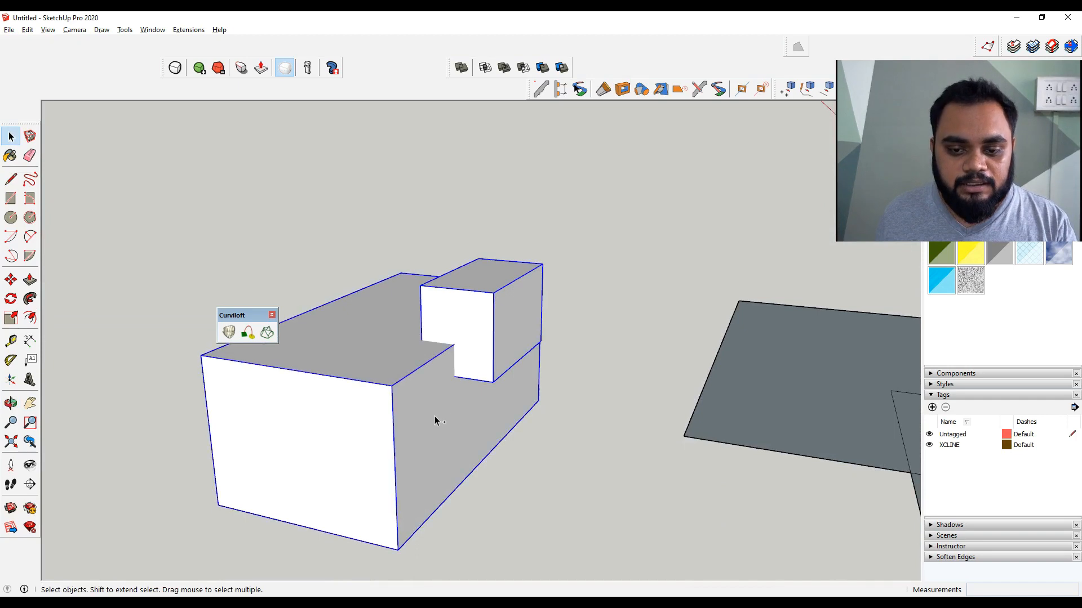
click(526, 67)
Reselect both boxes and try the Solid Tools Outer Shell operation on them
middle_drag(429, 394, 374, 386)
scroll(434, 357, up, 3)
middle_drag(434, 357, 587, 297)
scroll(584, 297, down, 3)
middle_drag(457, 373, 430, 369)
scroll(462, 346, up, 2)
click(437, 378)
shift+click(519, 248)
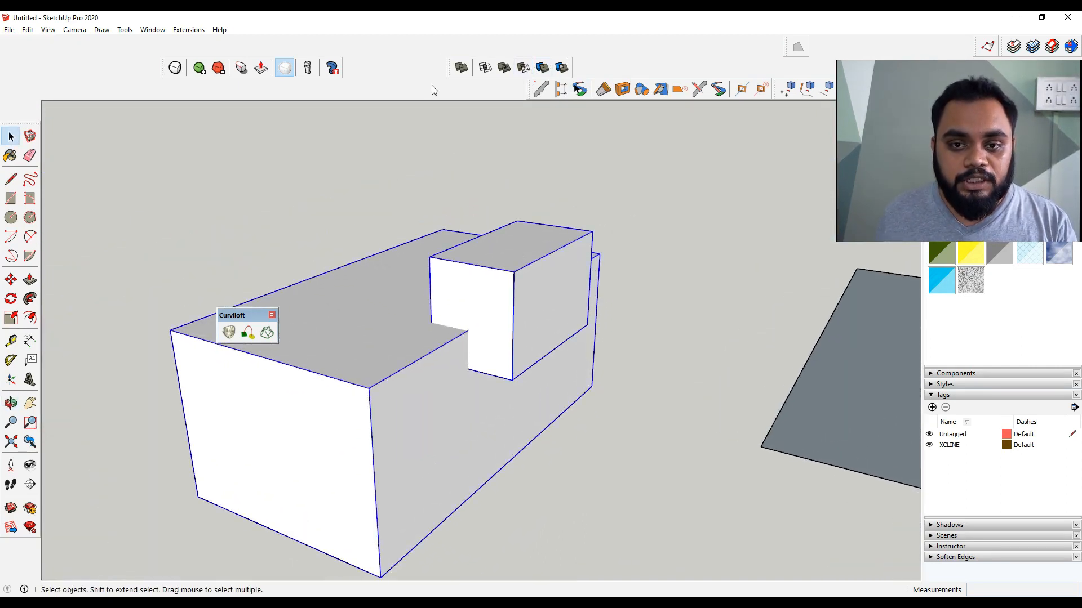
click(462, 68)
Orbit and zoom into the boxes to examine where they overlap
middle_drag(458, 425, 504, 343)
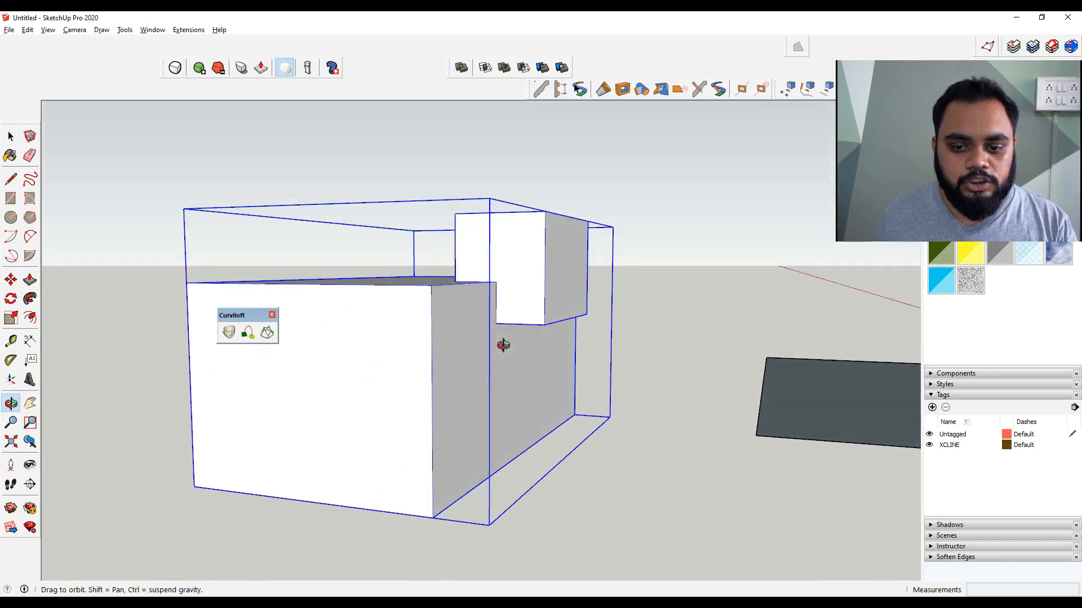
scroll(519, 268, up, 5)
scroll(469, 378, up, 3)
middle_drag(471, 380, 608, 338)
shift+middle_drag(311, 534, 454, 464)
shift+middle_drag(573, 280, 468, 345)
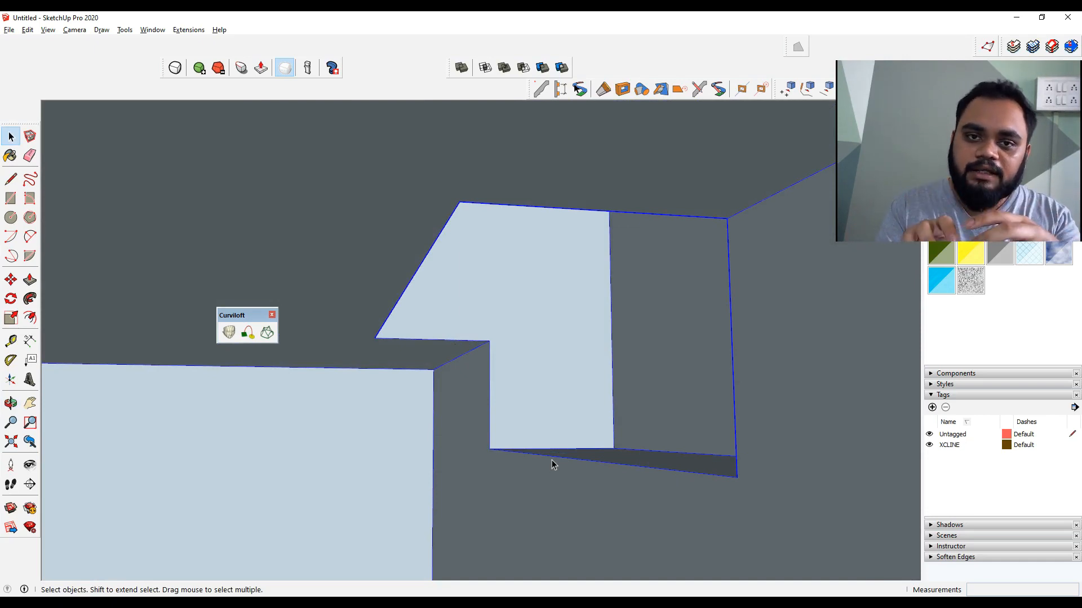
middle_drag(565, 157, 460, 344)
scroll(502, 325, down, 5)
click(535, 317)
middle_drag(353, 436, 509, 371)
scroll(466, 356, up, 3)
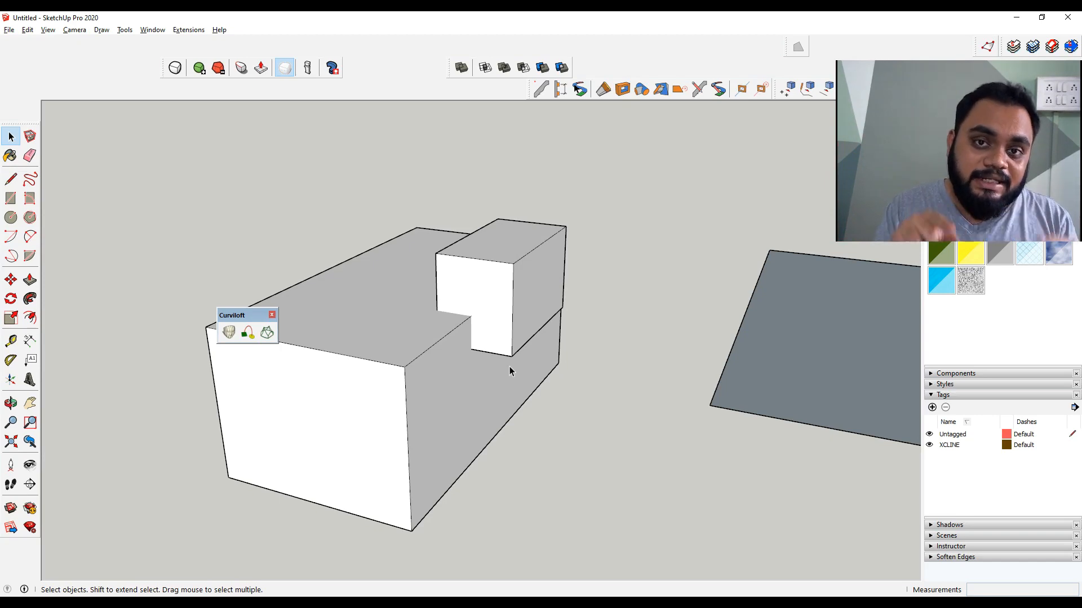
Select both boxes and apply the Solid Tools Split operation
click(491, 345)
shift+click(463, 386)
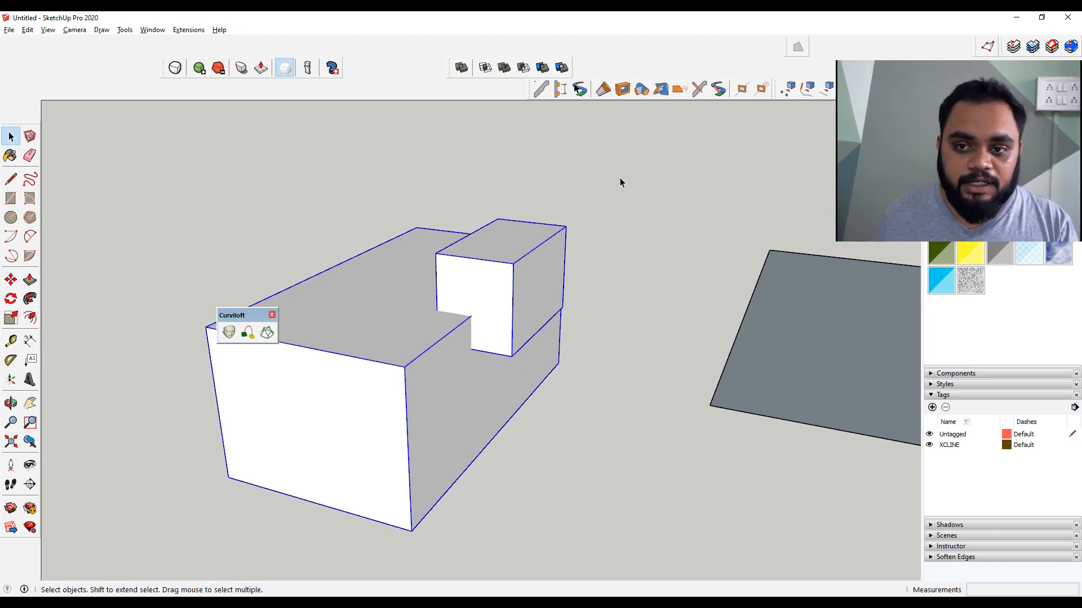
click(554, 68)
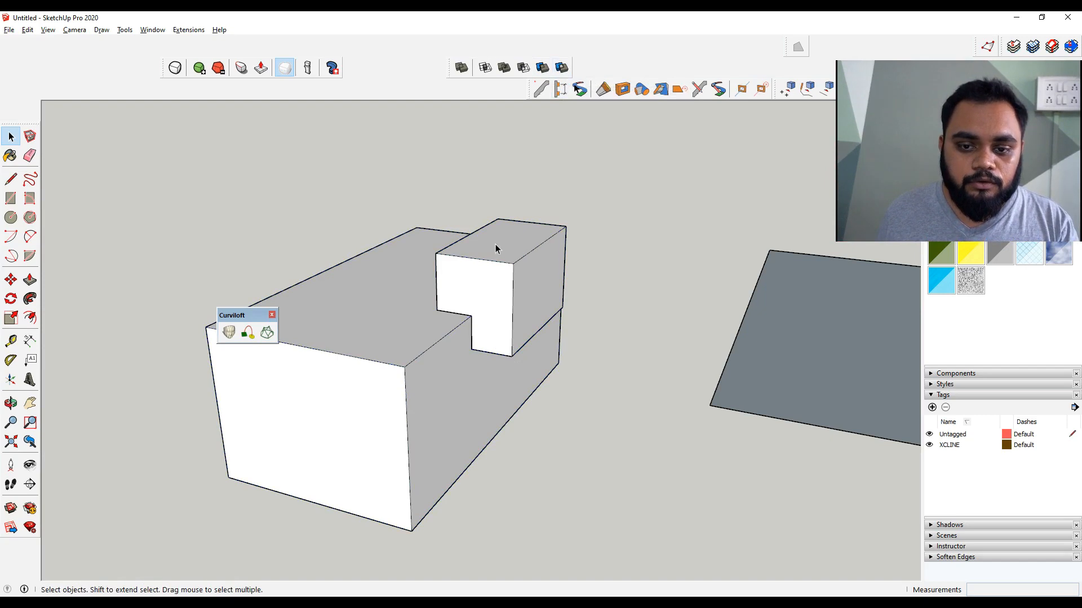
Move the small box sideways out of the large box
scroll(488, 358, up, 3)
click(488, 357)
key(m)
click(478, 317)
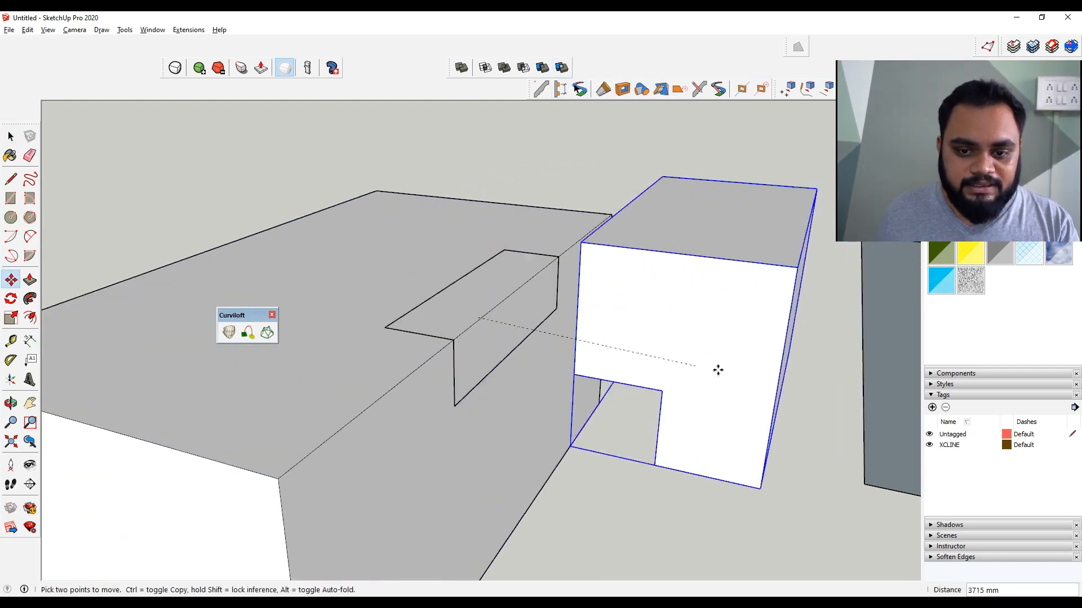
key(space)
Move the split-off overlap piece up above the large box, leaving a notch
click(485, 350)
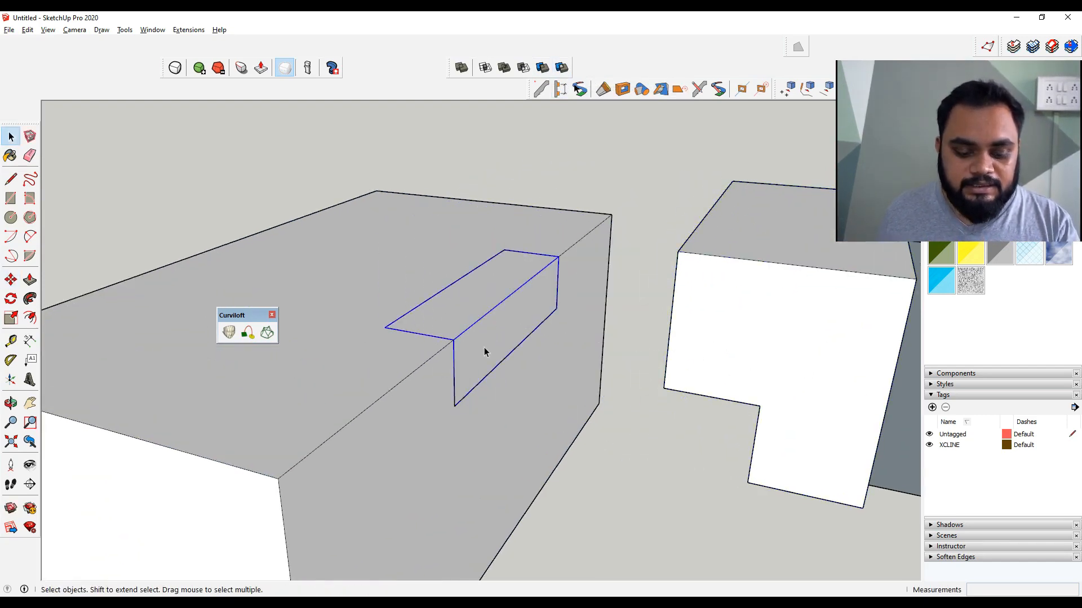
key(m)
click(485, 332)
click(490, 171)
key(space)
middle_drag(419, 417, 433, 374)
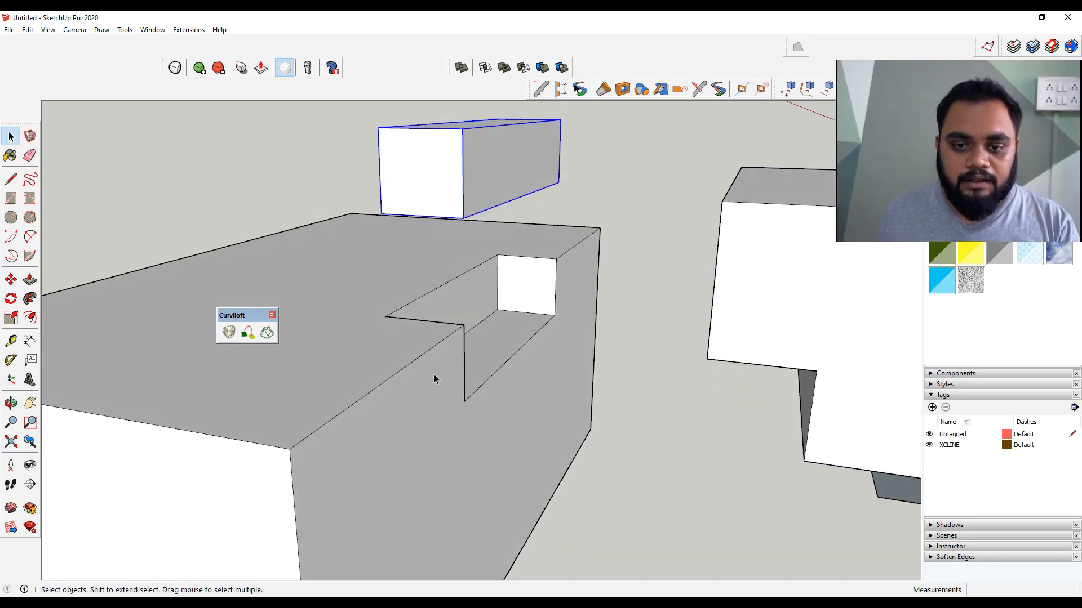
click(434, 378)
Check the Window Builder entry in the plugin mind map and return to SketchUp
scroll(493, 276, down, 6)
scroll(465, 338, up, 2)
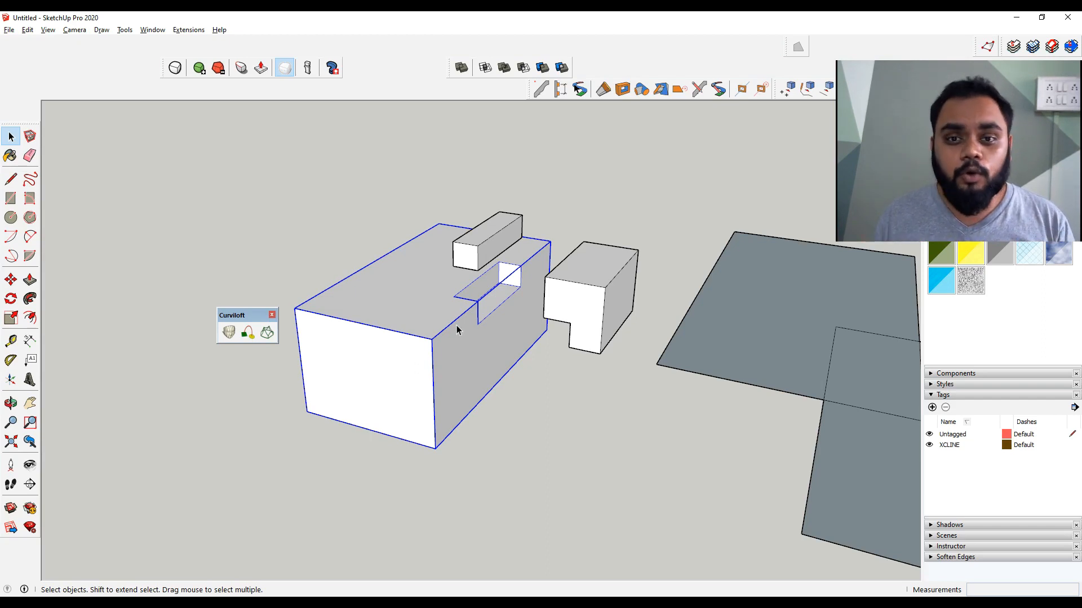
scroll(455, 330, down, 1)
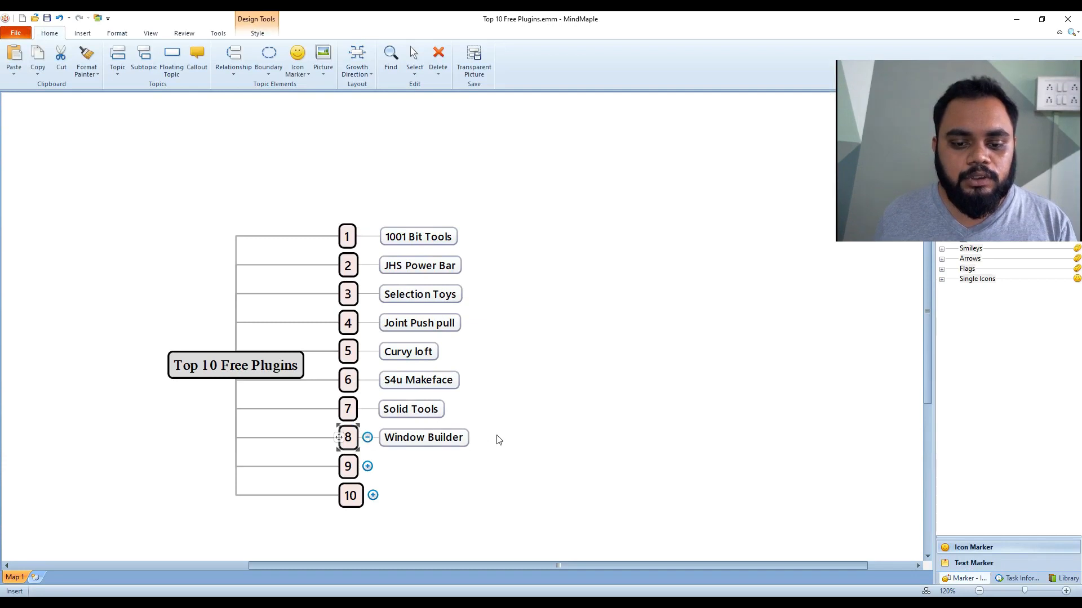
click(536, 418)
scroll(536, 418, down, 1)
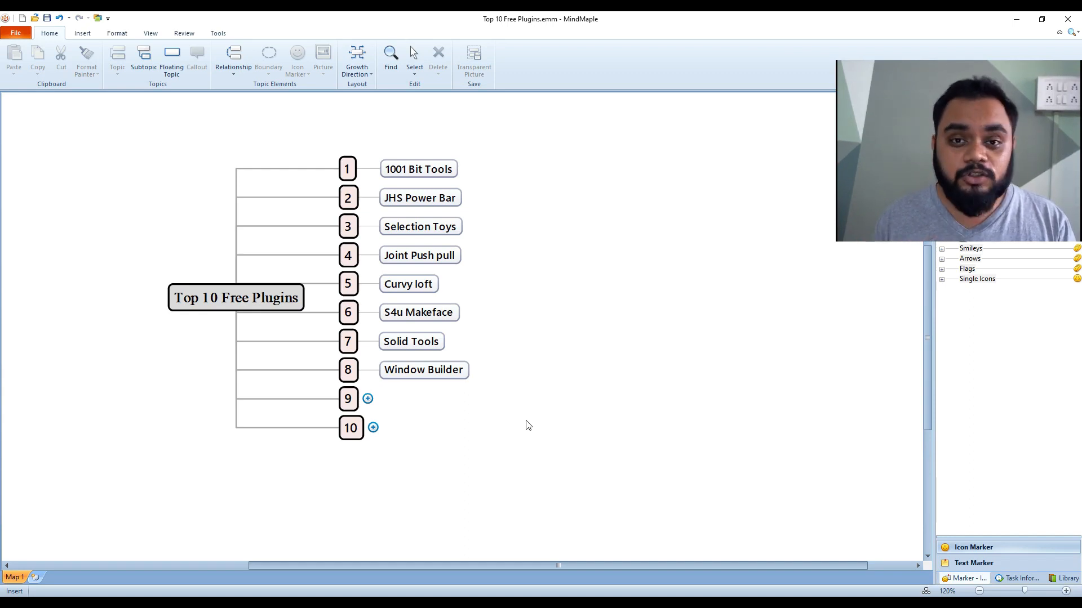
key(alt+Tab)
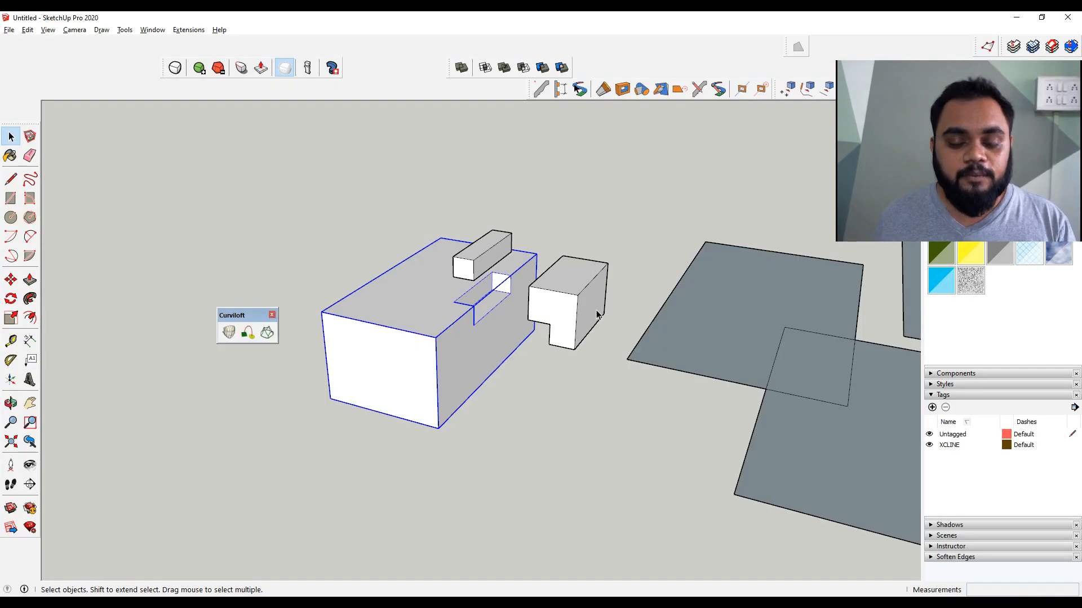
Draw a 5000 by 300 mm rectangle in empty space
scroll(523, 331, down, 5)
middle_drag(632, 484, 10, 364)
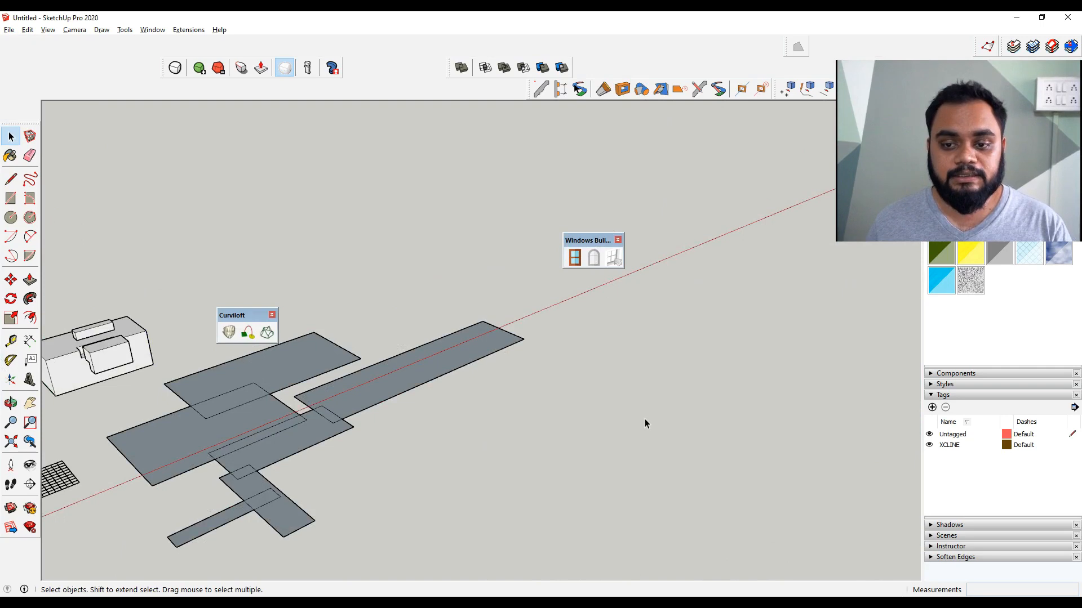
scroll(654, 410, up, 3)
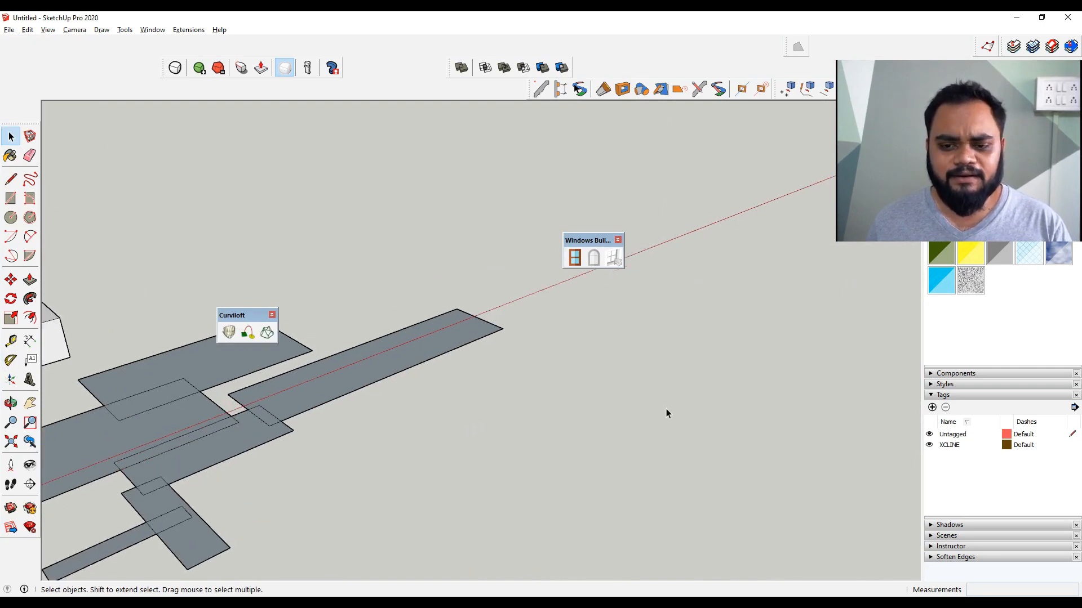
key(r)
click(560, 464)
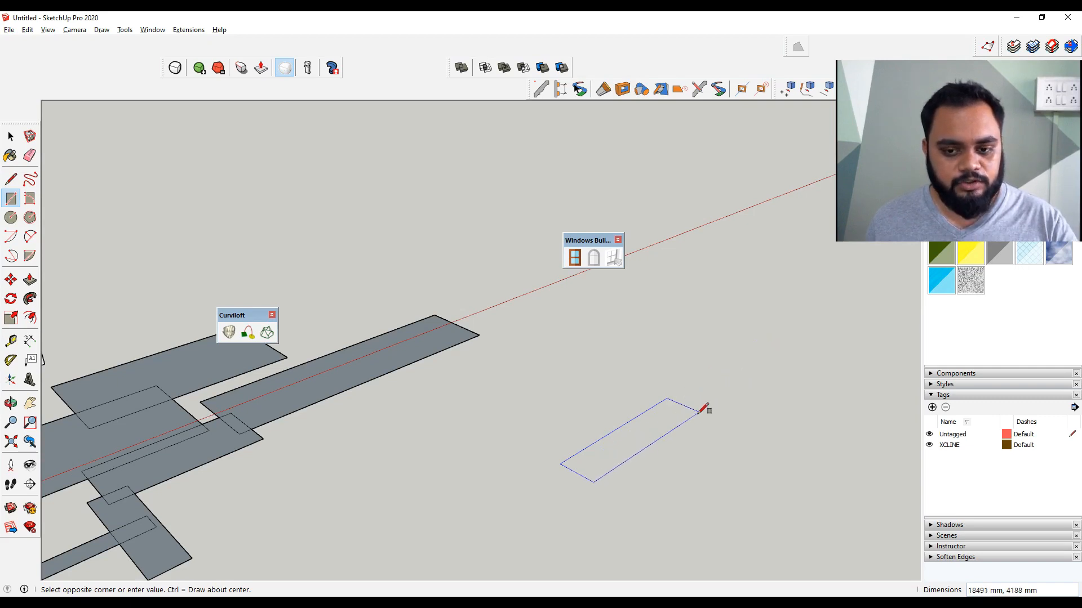
scroll(705, 405, up, 4)
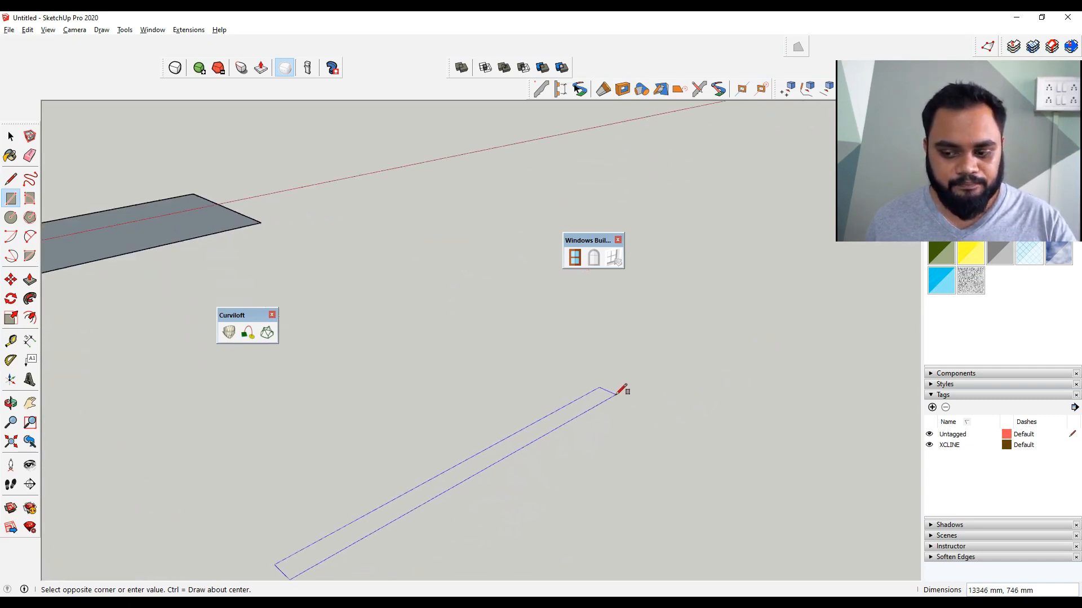
text(50)
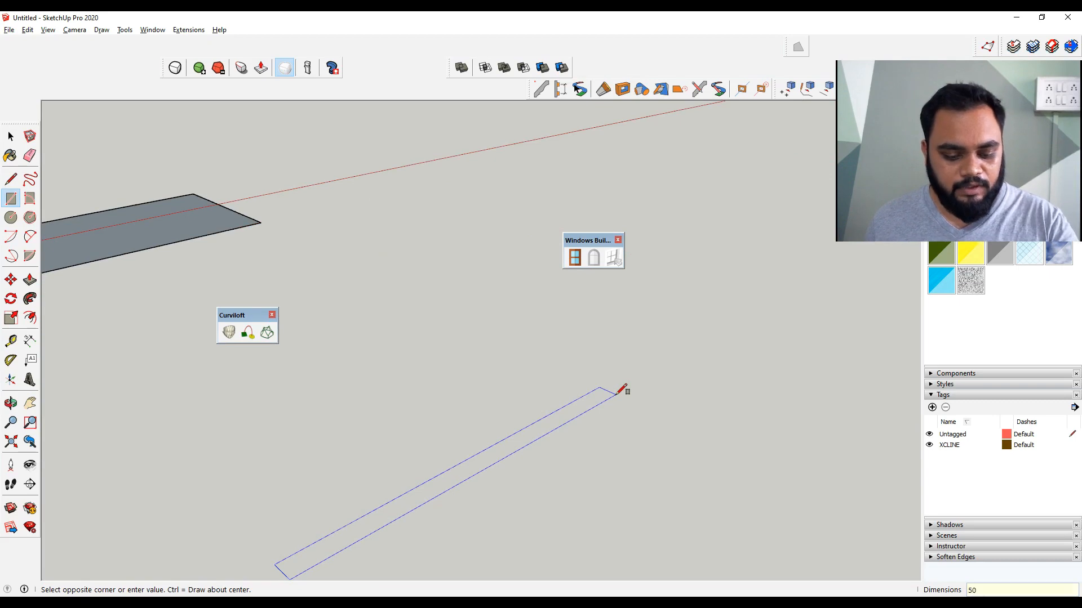
text(00,3)
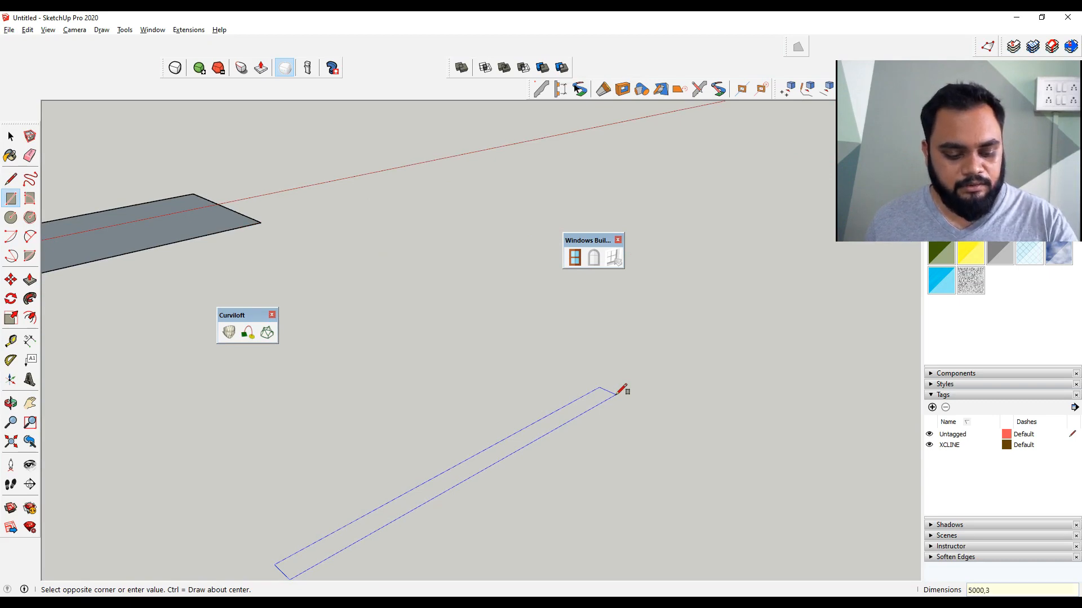
text(00)
key(Return)
key(space)
Push/pull the rectangle up 150 mm and make the slab a group
scroll(464, 468, down, 3)
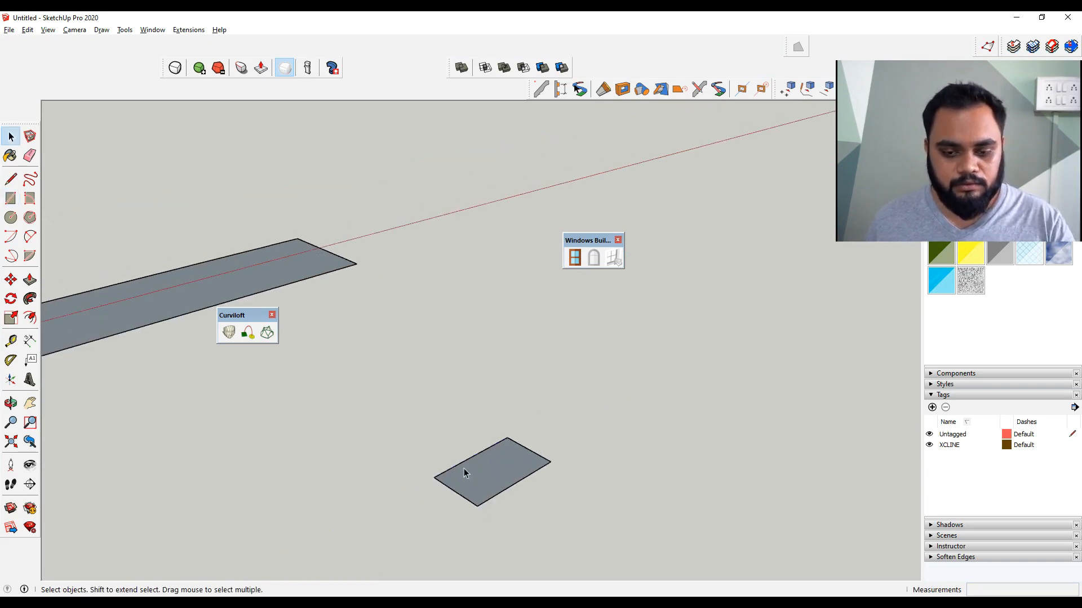
scroll(460, 471, up, 2)
key(p)
click(468, 474)
text(150)
key(Return)
middle_drag(480, 513, 570, 420)
key(space)
triple_click(570, 420)
right_click(570, 419)
click(668, 179)
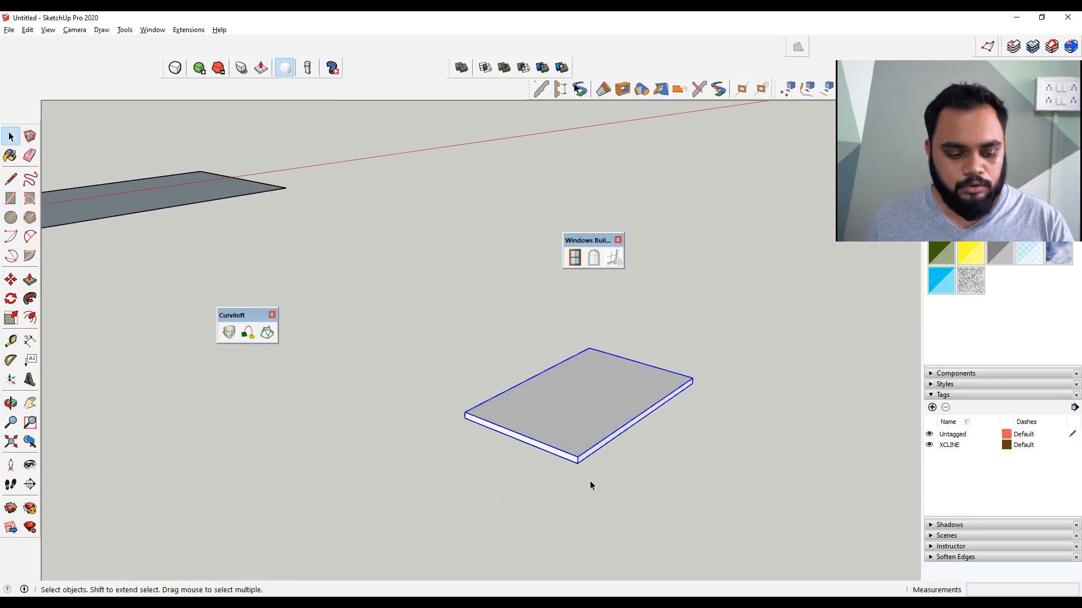
Rotate the slab 90° about its long edge so it stands upright as a wall
key(q)
click(577, 463)
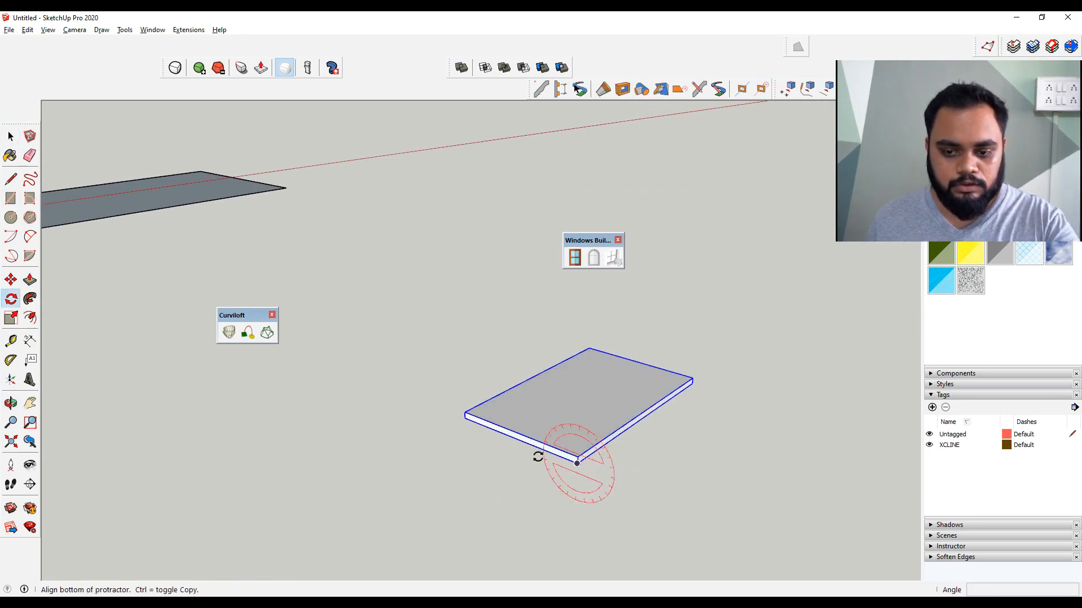
click(537, 456)
click(559, 418)
key(space)
middle_drag(651, 406, 509, 381)
scroll(538, 408, up, 3)
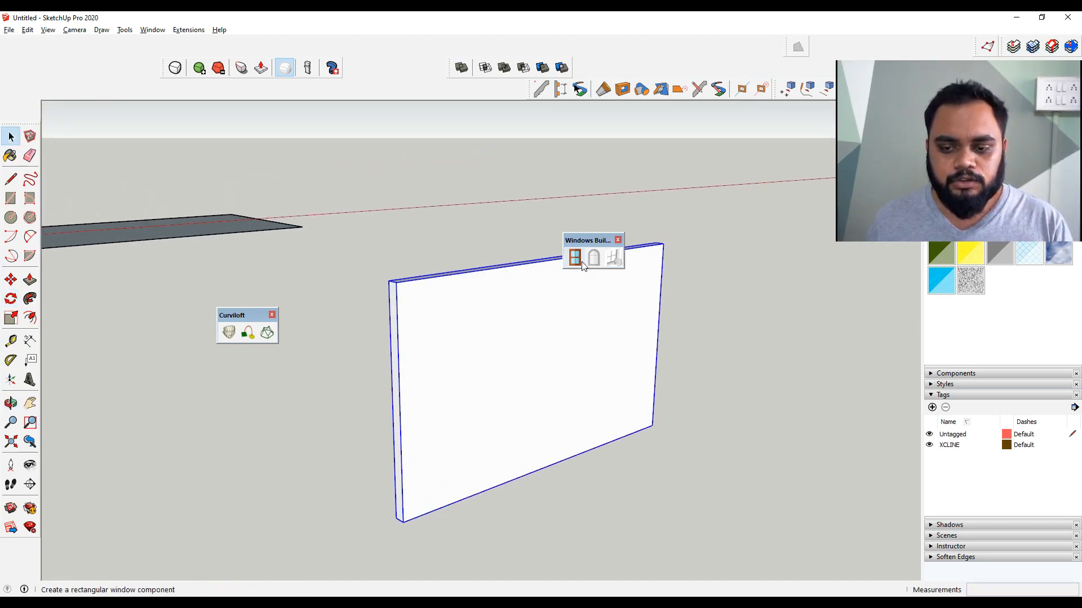
Create a Sliding window with Windows Builder and place it on the wall
click(575, 260)
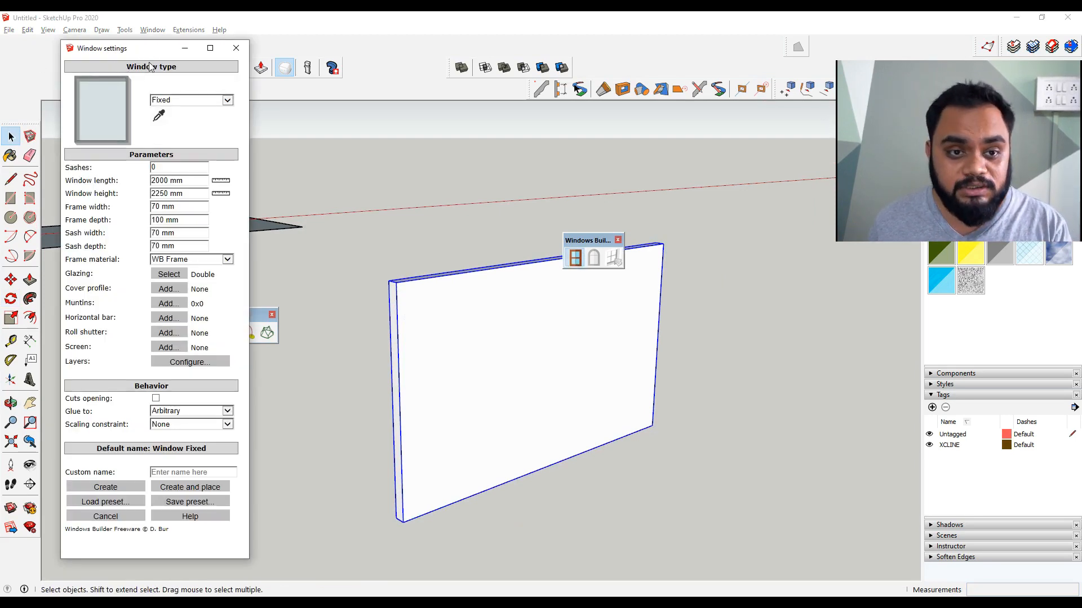
click(206, 101)
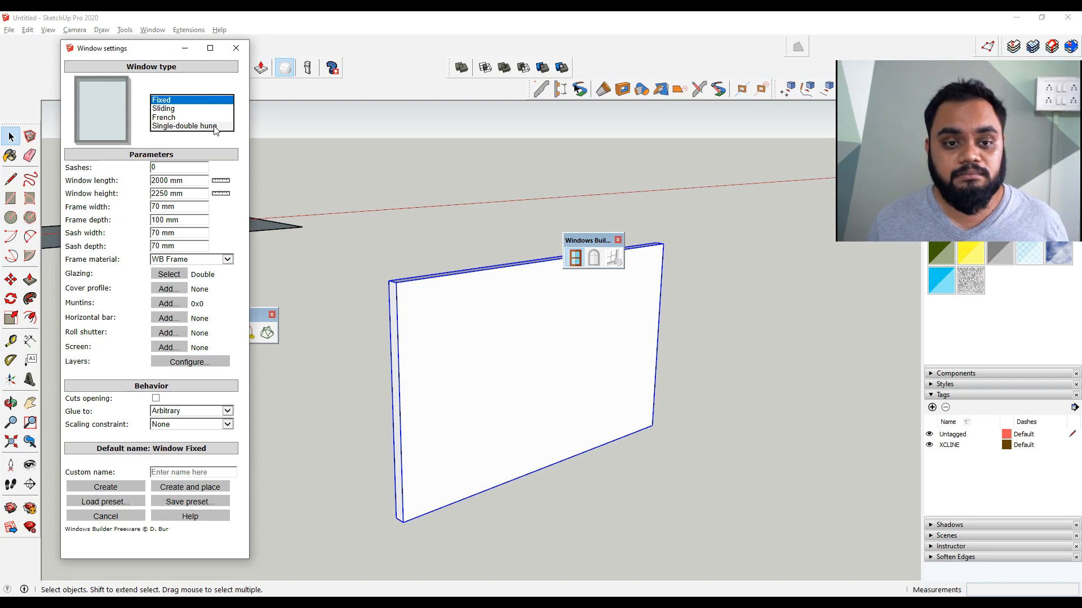
click(210, 108)
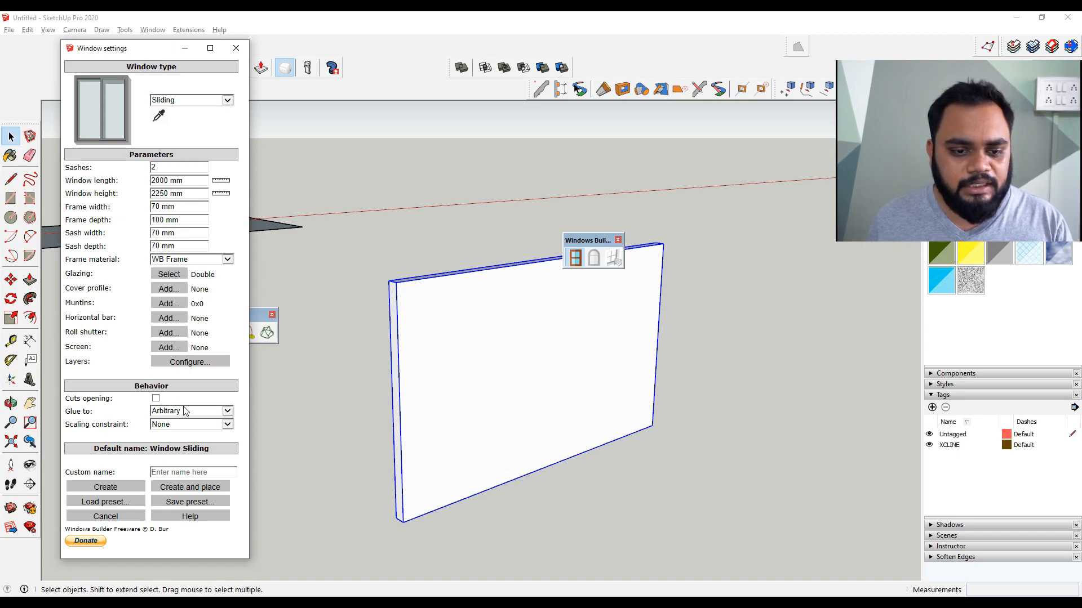
click(167, 488)
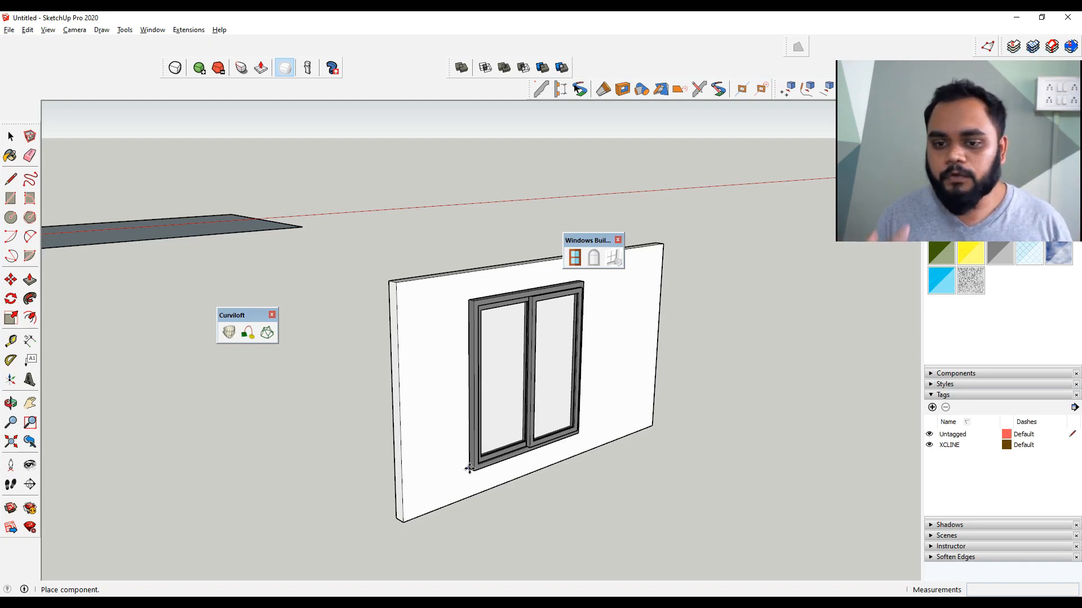
click(469, 469)
Select the window and cut its opening through the wall with Windows Builder
middle_drag(512, 428, 610, 362)
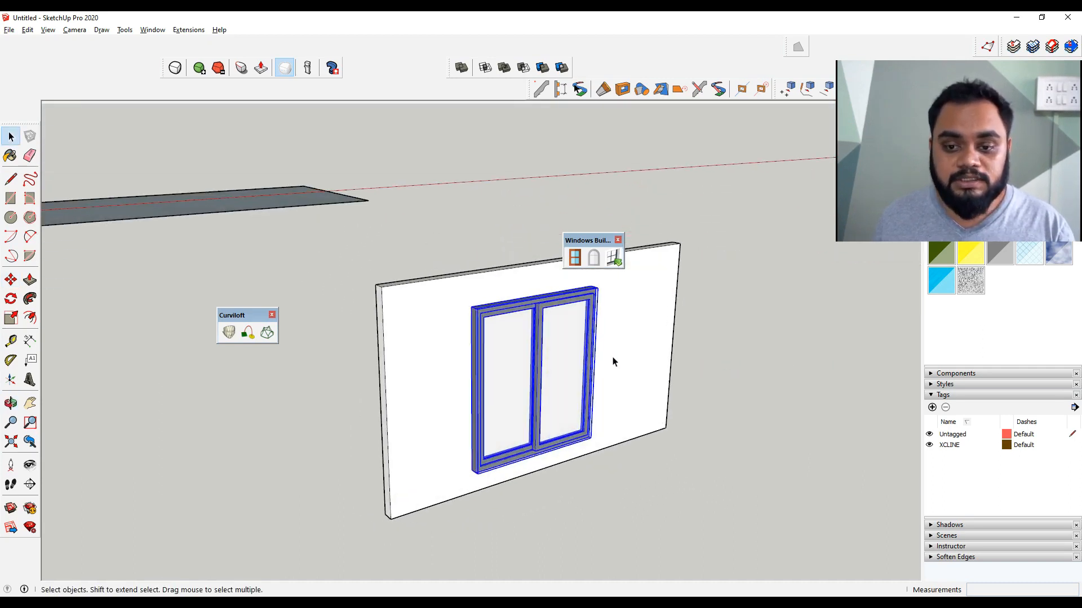
click(618, 259)
middle_drag(598, 392, 525, 500)
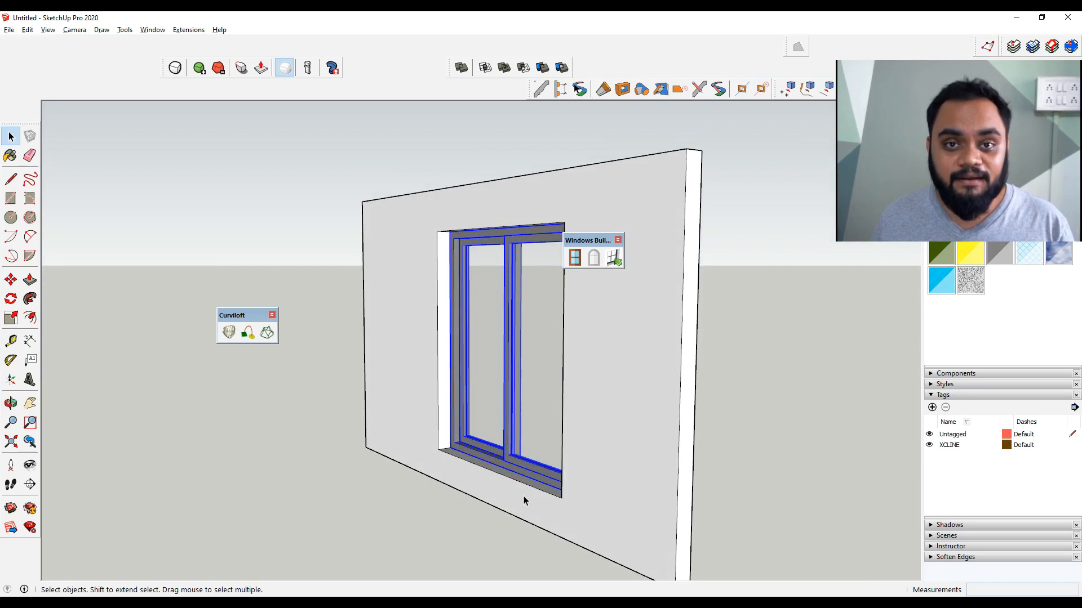
Add Round Corner as topic 9 in the Top 10 Free Plugins mind map
scroll(502, 462, down, 3)
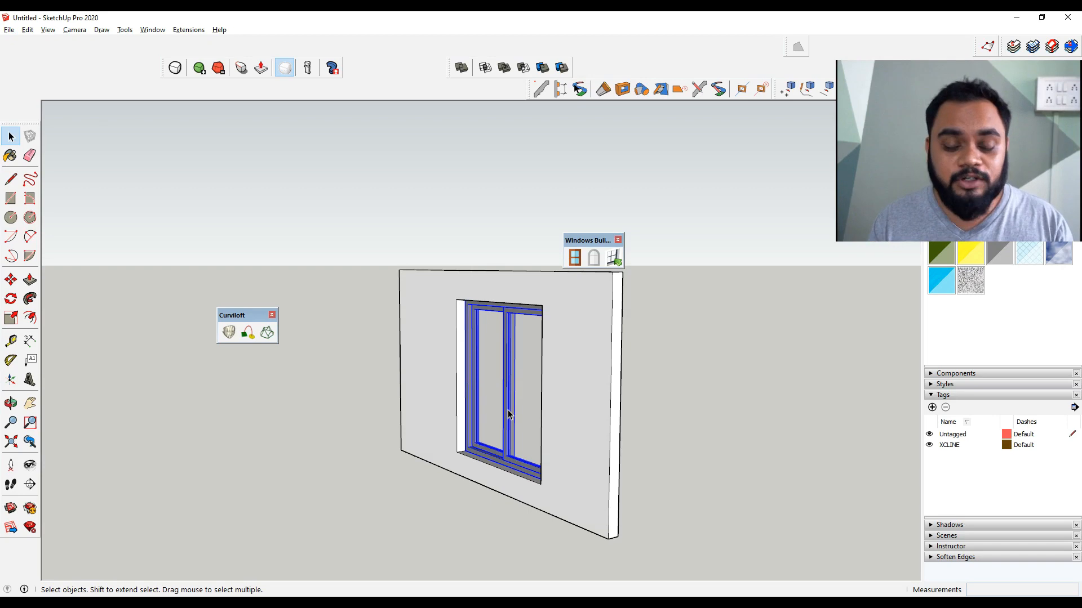
click(448, 495)
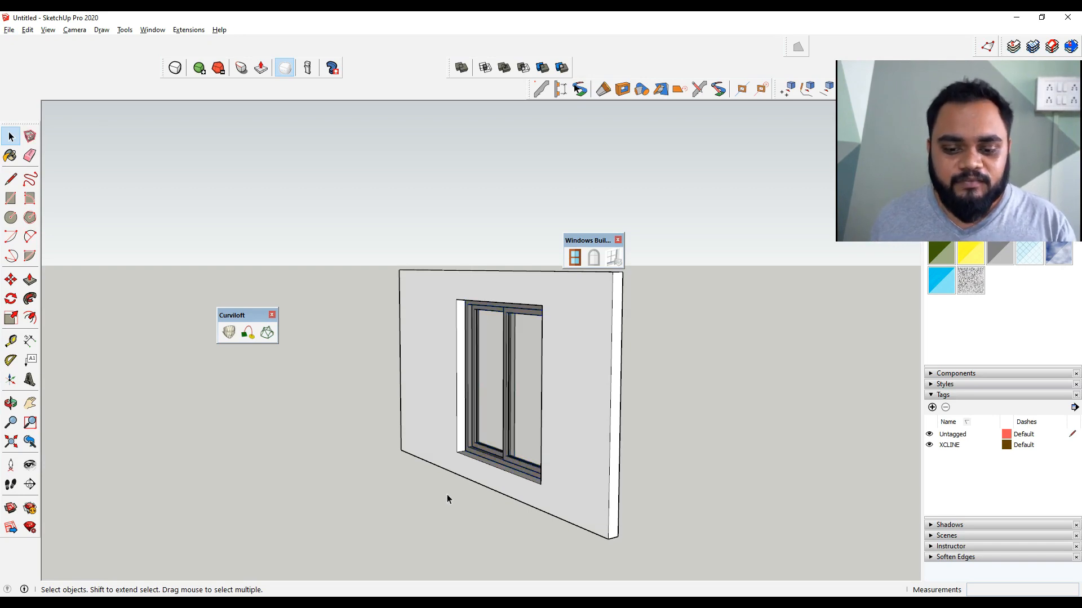
key(alt+Tab)
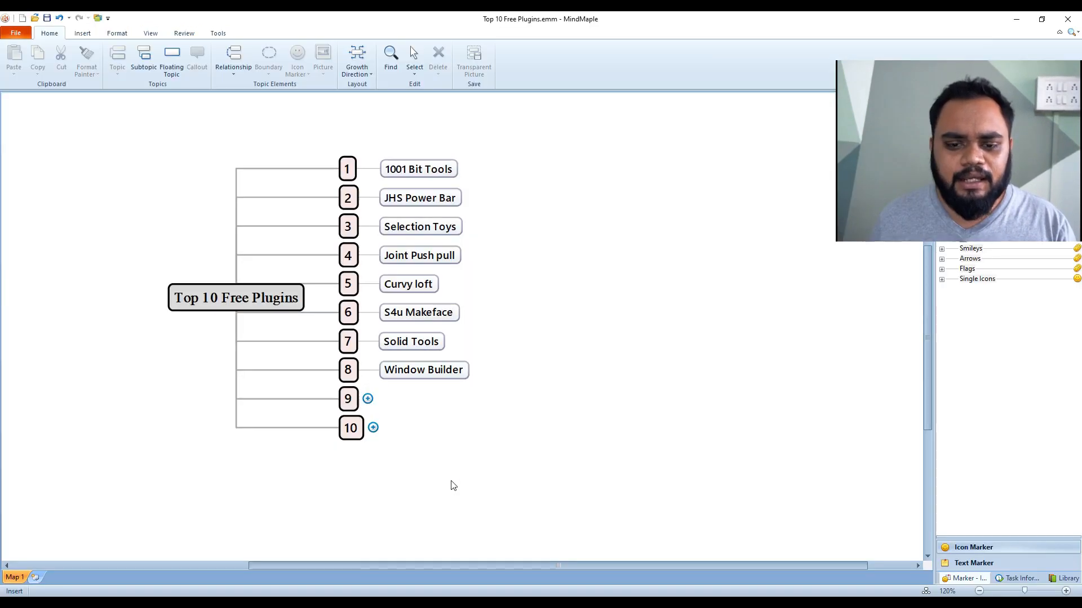
click(367, 399)
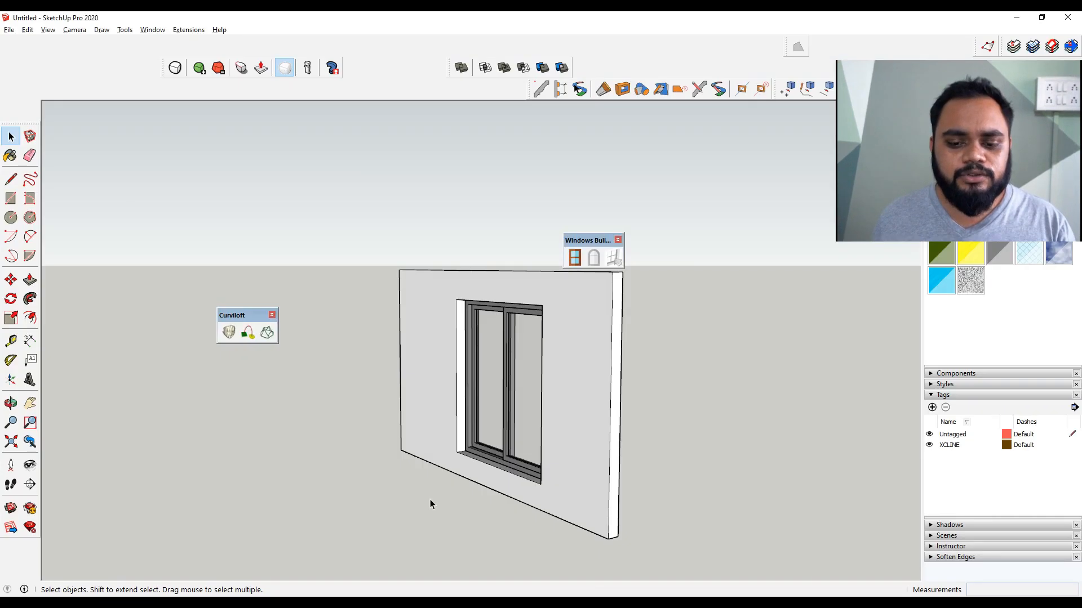
Draw a new rectangle on the ground beside the wall
mouse_move(430, 500)
middle_down()
mouse_move(465, 481)
mouse_move(478, 396)
mouse_move(394, 381)
middle_up()
key(r)
click(539, 345)
click(681, 443)
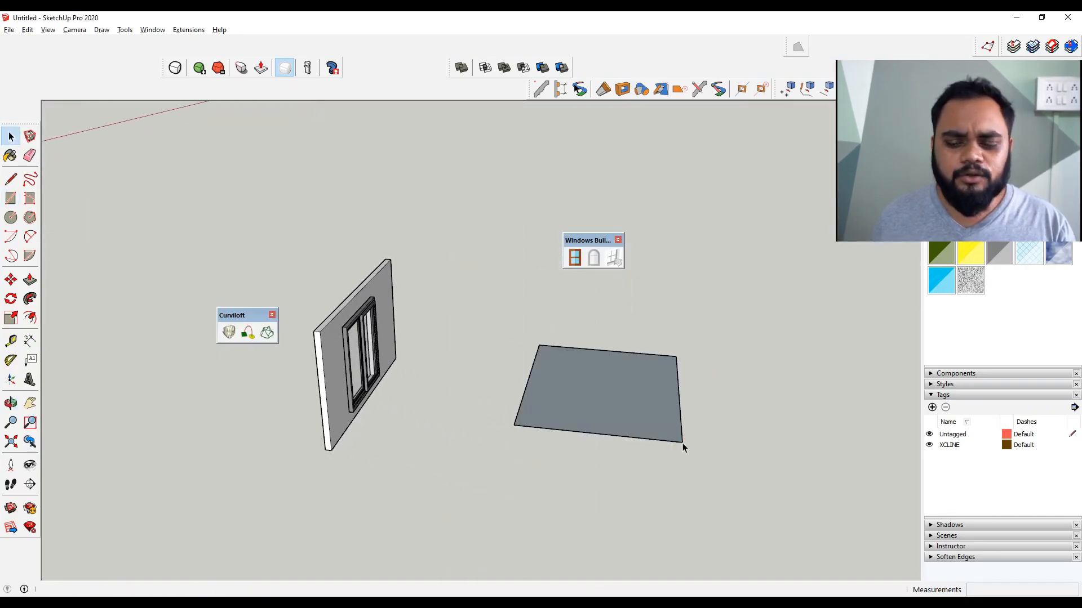
middle_drag(681, 443, 651, 415)
key(space)
Push/pull the rectangle up about 1330 mm into a box
key(p)
click(535, 403)
click(539, 371)
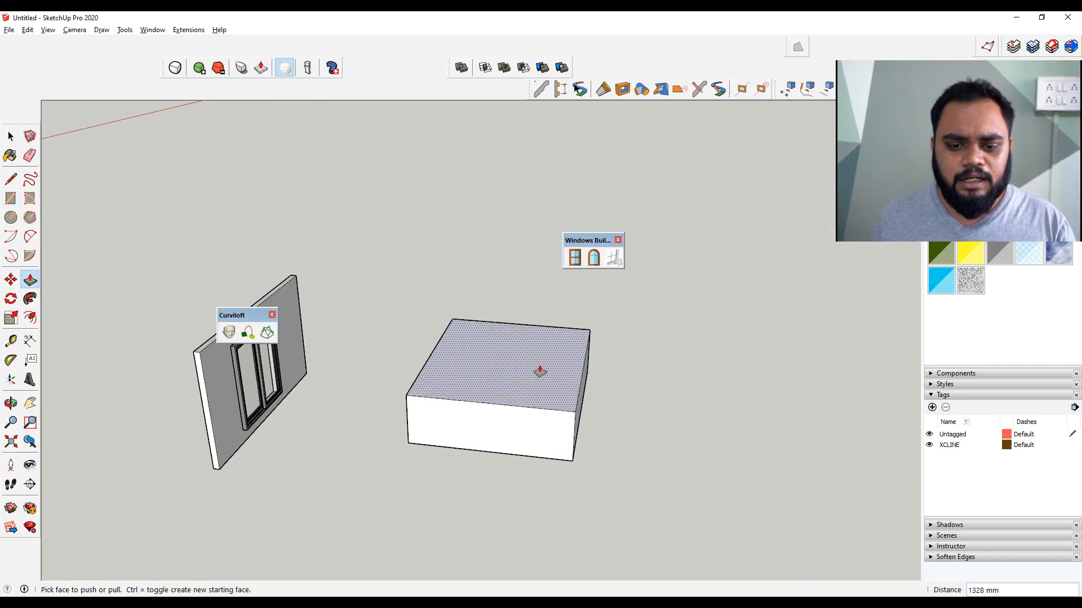
key(space)
scroll(550, 387, up, 2)
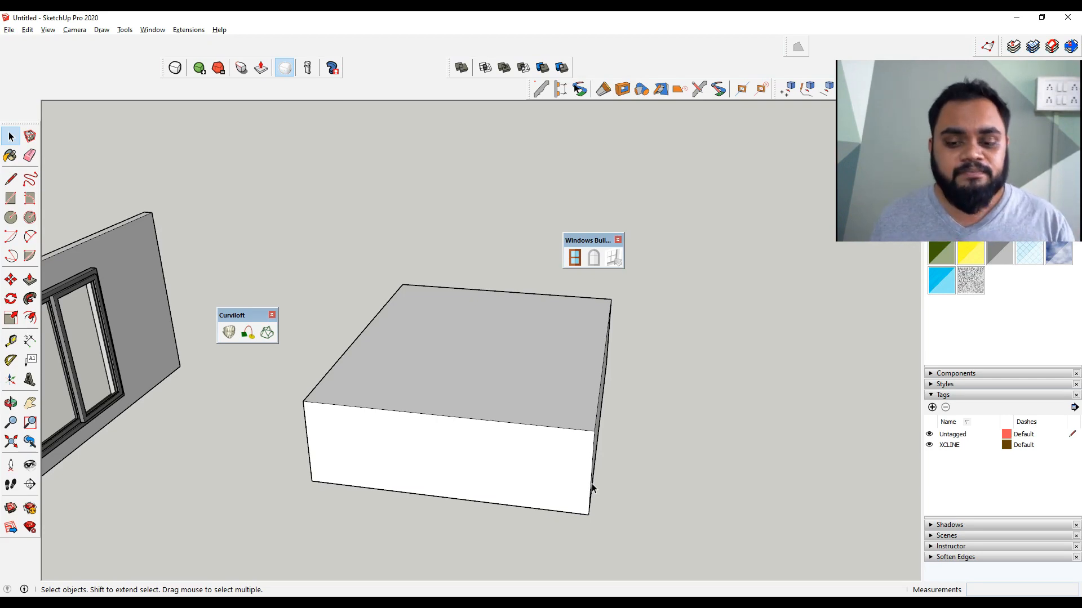
middle_drag(519, 458, 443, 453)
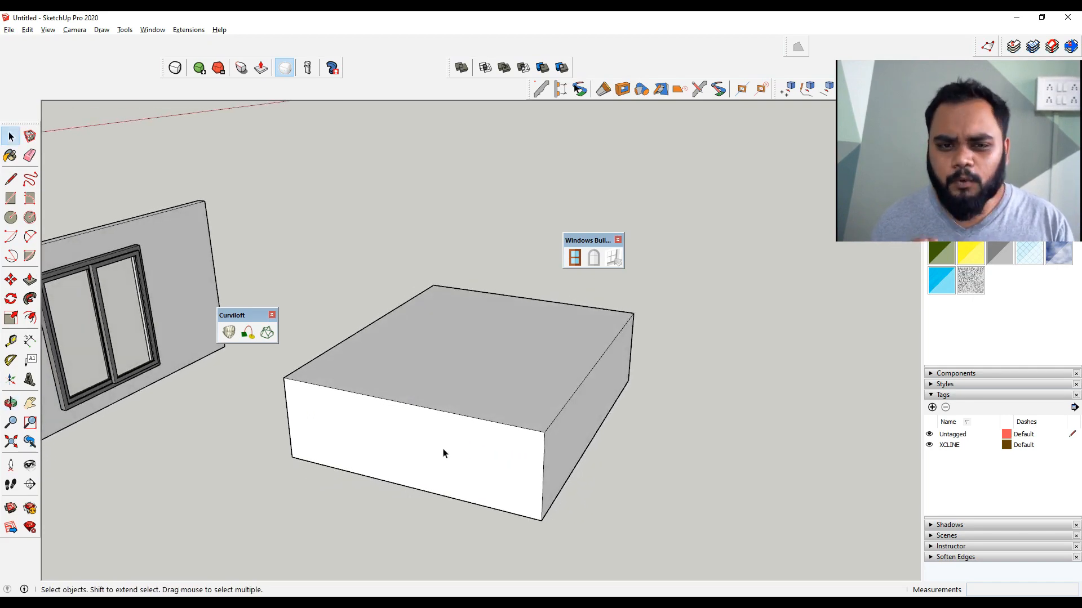
Turn on the Round Corner toolbar
right_click(427, 93)
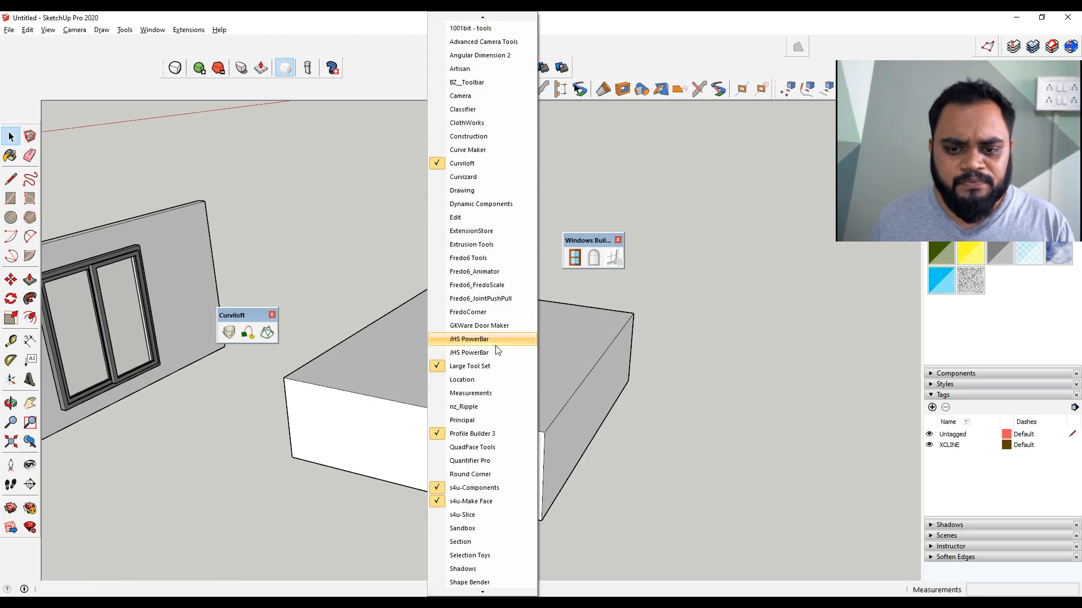
scroll(499, 338, down, 1)
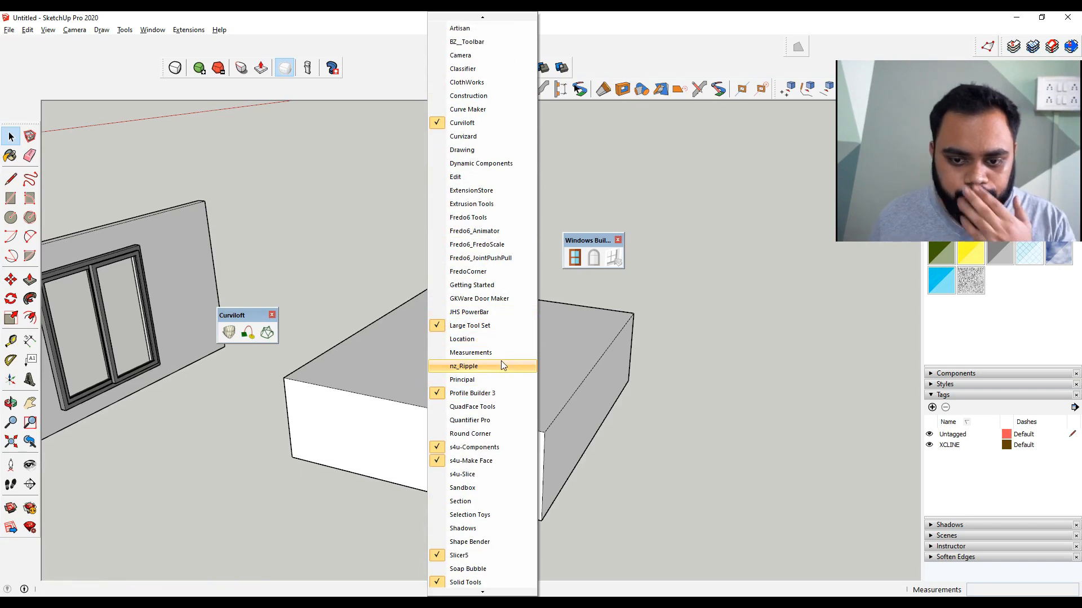
click(496, 434)
Try rounding all edges of the box with Round Corner at a 50 mm offset, then undo
triple_click(523, 369)
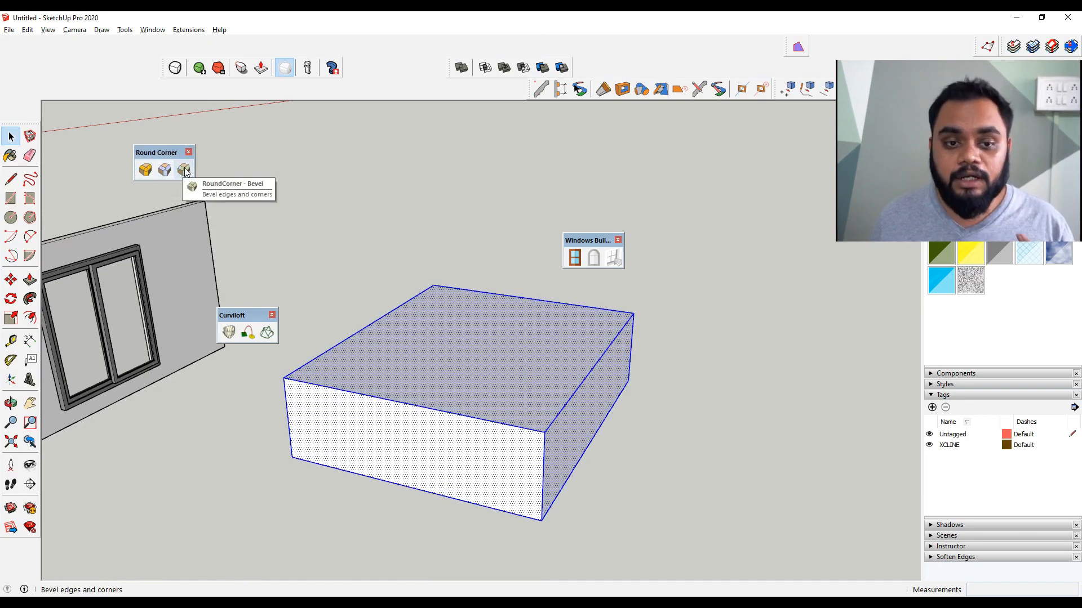
click(146, 170)
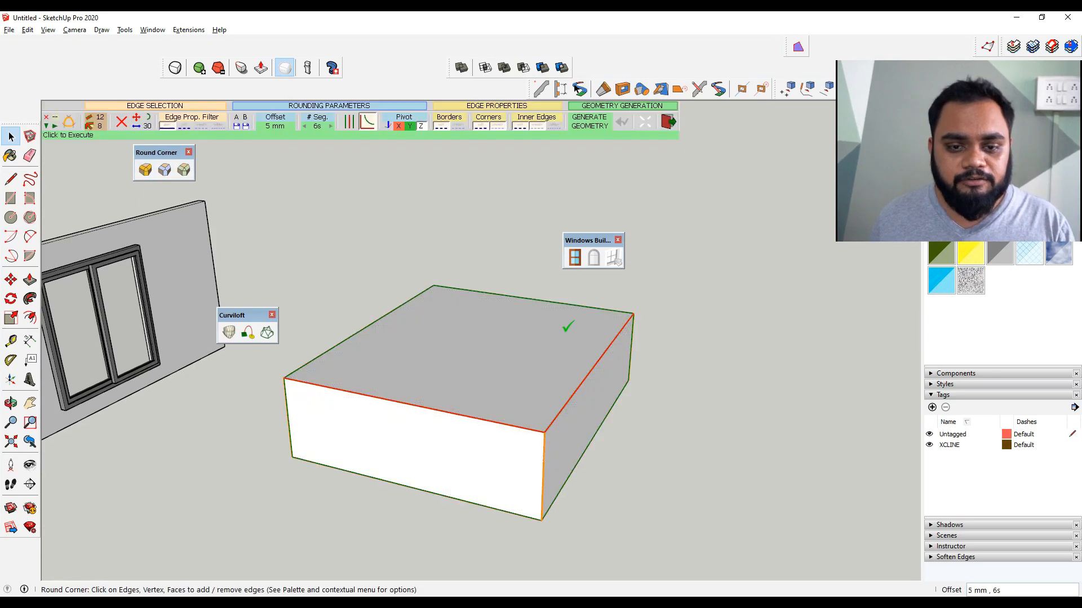
scroll(568, 410, up, 6)
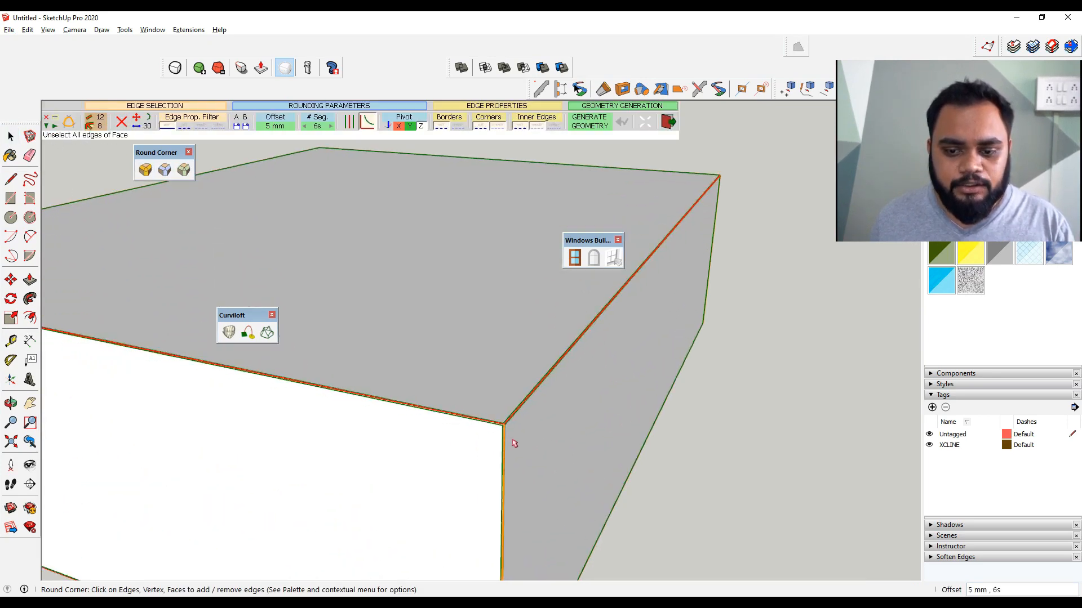
scroll(535, 427, down, 3)
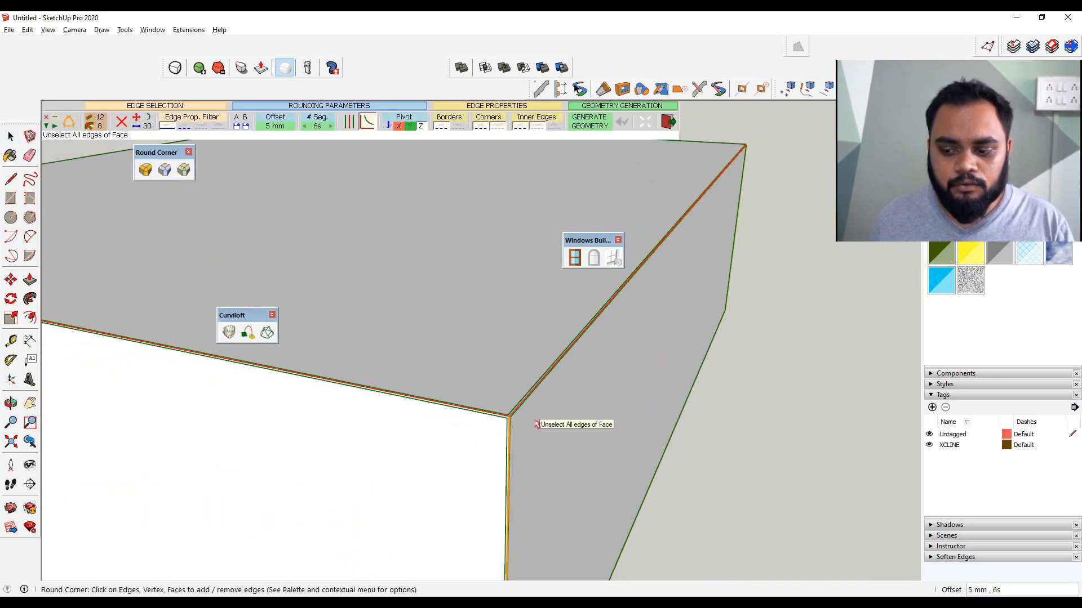
scroll(714, 473, down, 2)
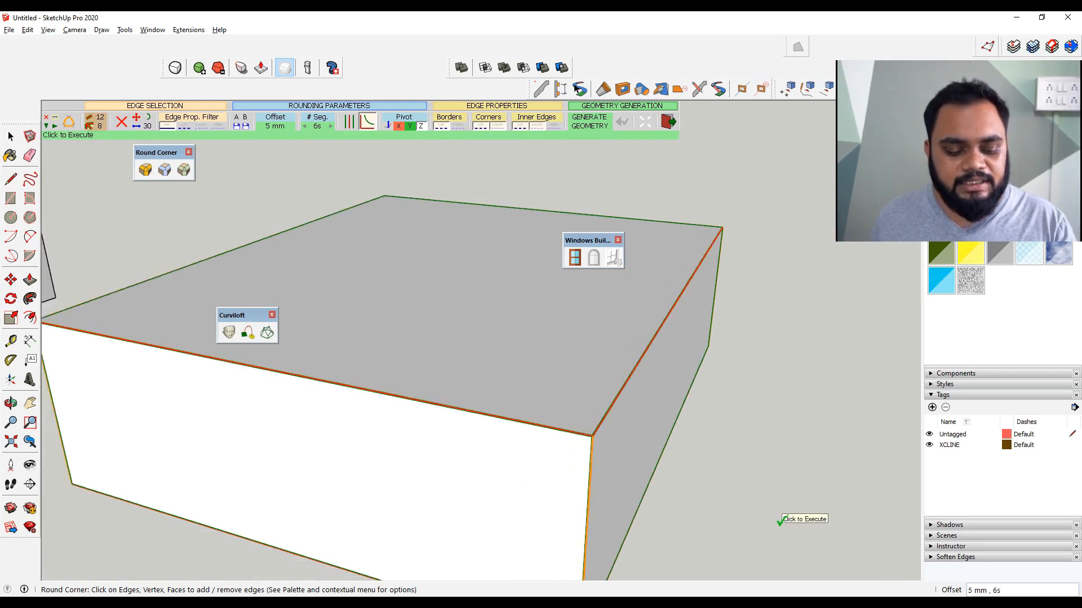
text(500)
key(Return)
scroll(689, 479, down, 2)
scroll(582, 365, down, 2)
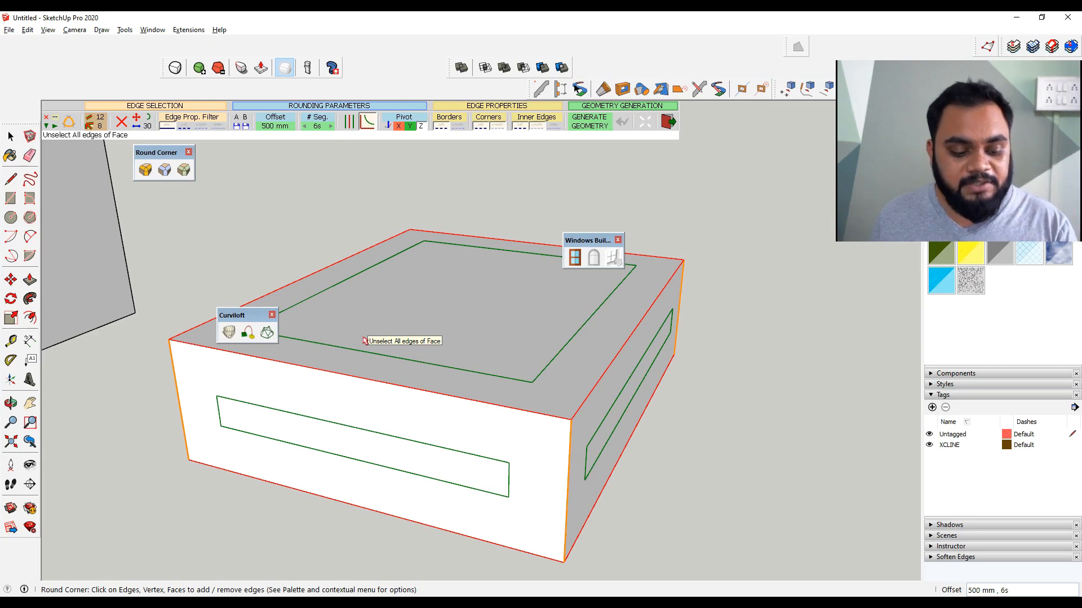
text(50)
key(Return)
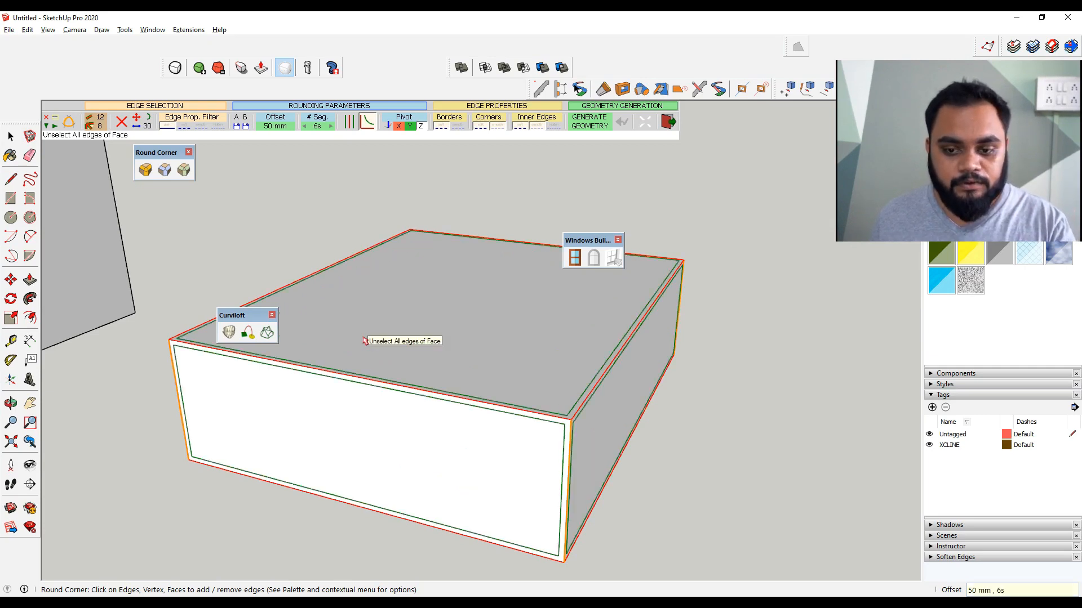
click(720, 321)
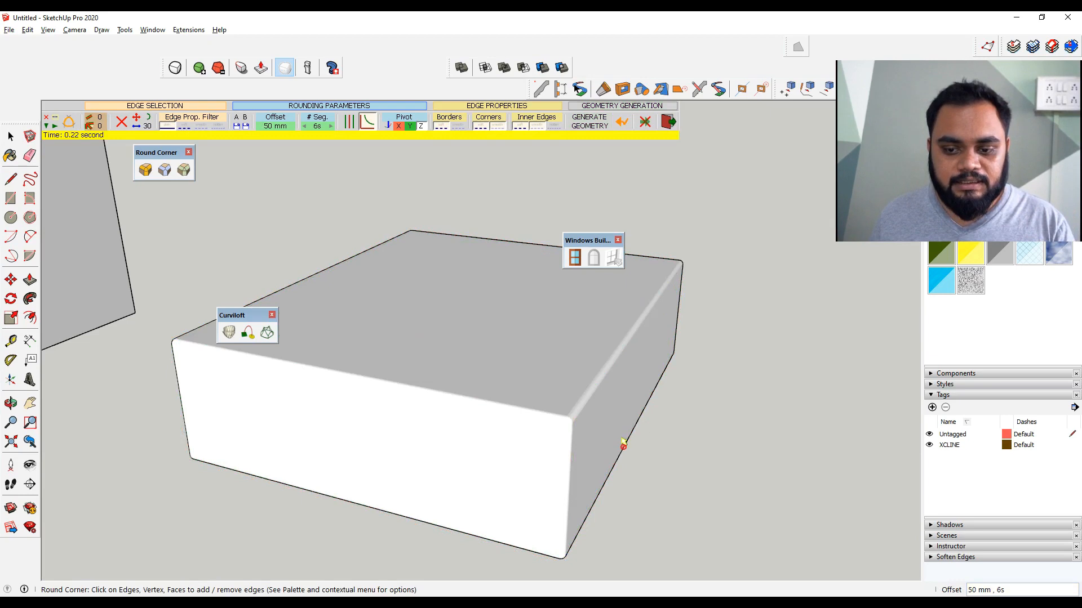
key(space)
scroll(648, 443, up, 2)
middle_drag(673, 443, 709, 302)
middle_drag(637, 375, 507, 441)
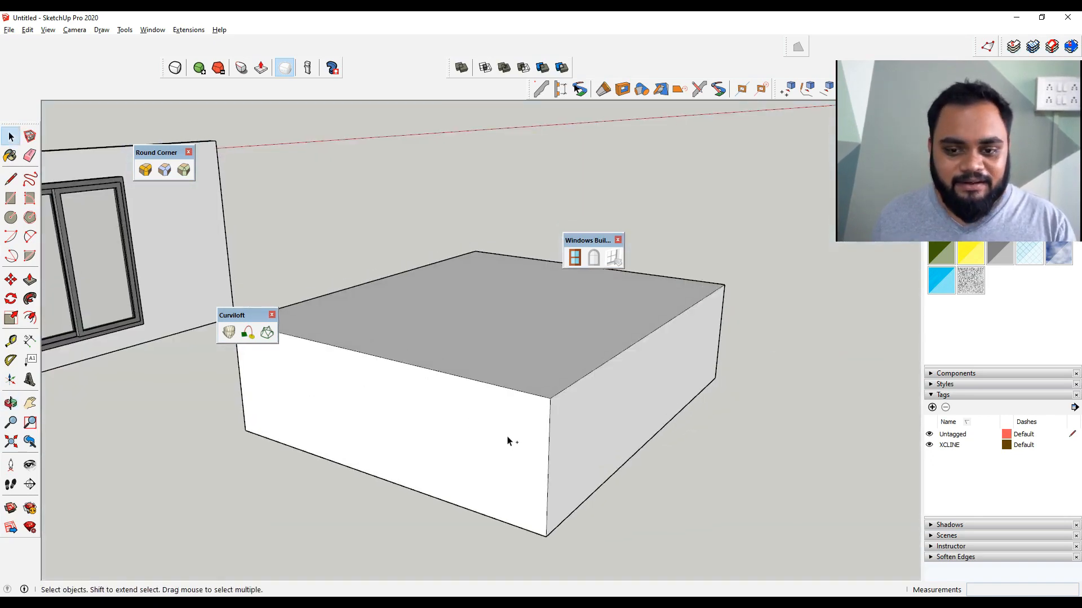
key(ctrl+z)
Push/pull the box's top face up again
key(p)
click(523, 452)
click(533, 366)
key(space)
middle_drag(627, 452, 584, 441)
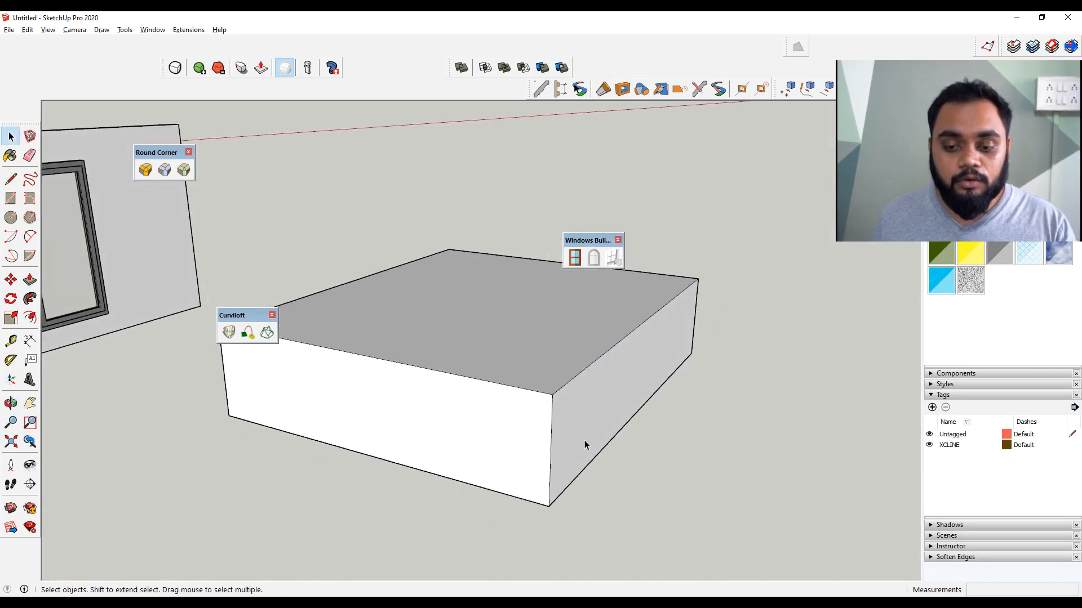
Select the box's four vertical edges
click(551, 428)
ctrl+click(557, 394)
middle_drag(536, 449, 671, 310)
drag(671, 308, 513, 316)
right_click(514, 316)
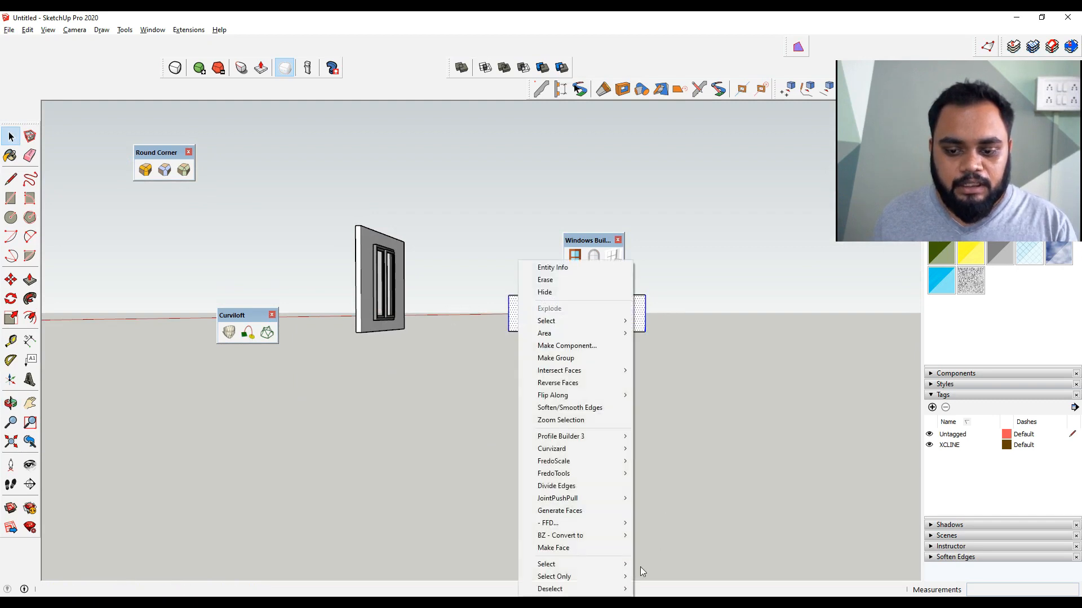
mouse_move(608, 577)
click(705, 258)
middle_drag(705, 258, 475, 465)
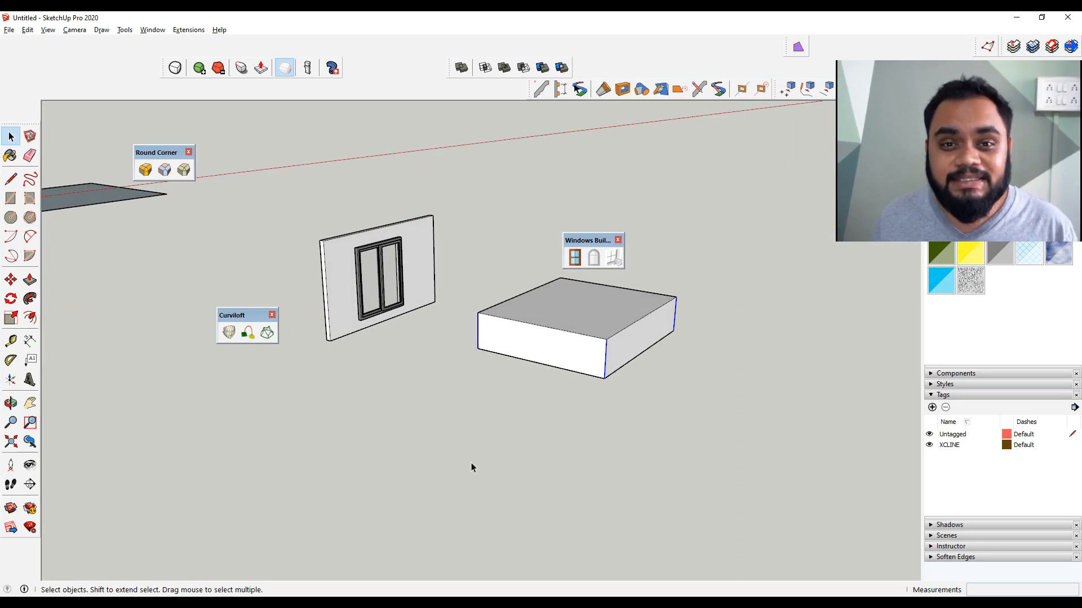
Round the box's four vertical edges with Round Corner, entering 10 as the offset
middle_drag(631, 394, 524, 398)
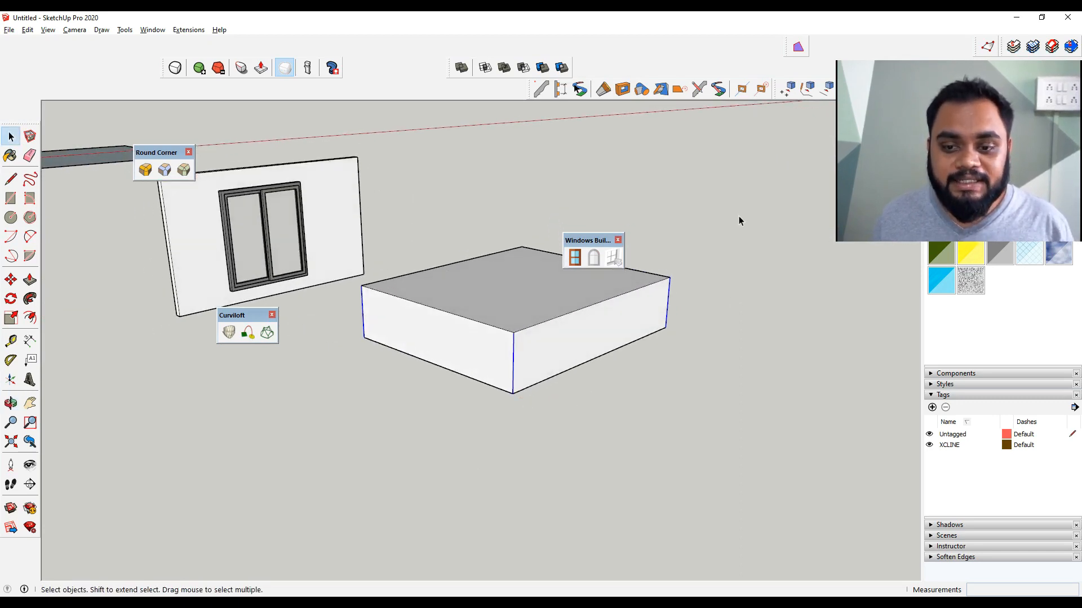
click(145, 170)
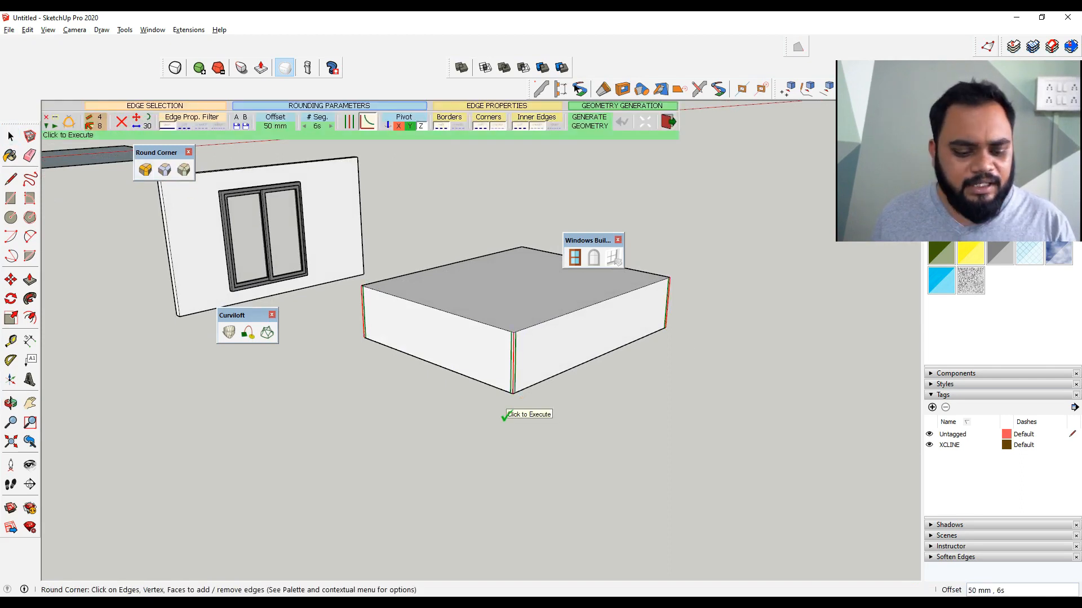
text(100)
key(Return)
middle_drag(563, 374, 496, 484)
scroll(565, 455, down, 5)
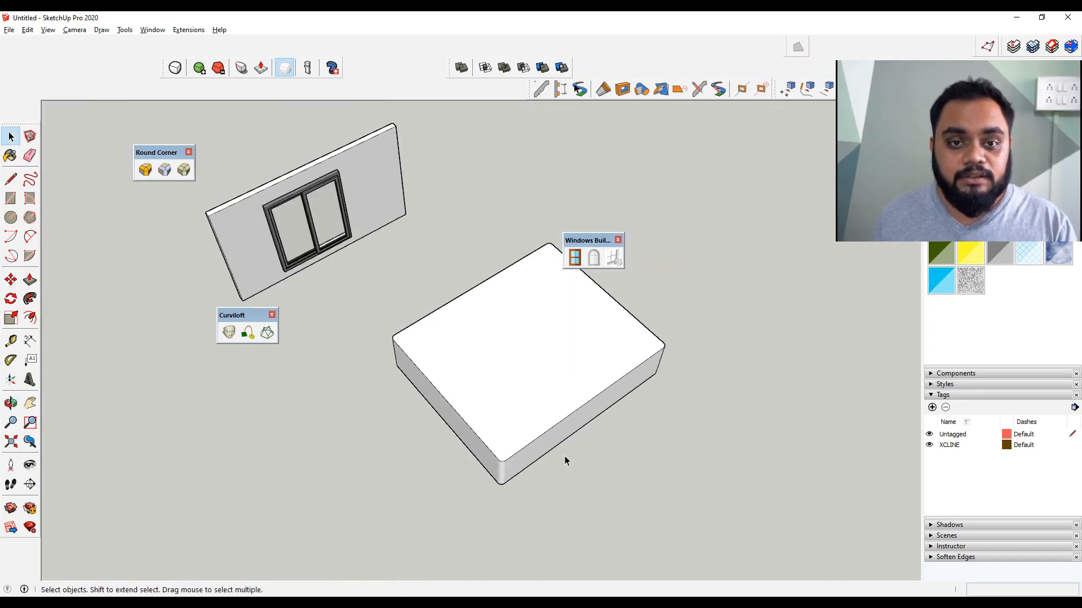
middle_drag(571, 394, 556, 381)
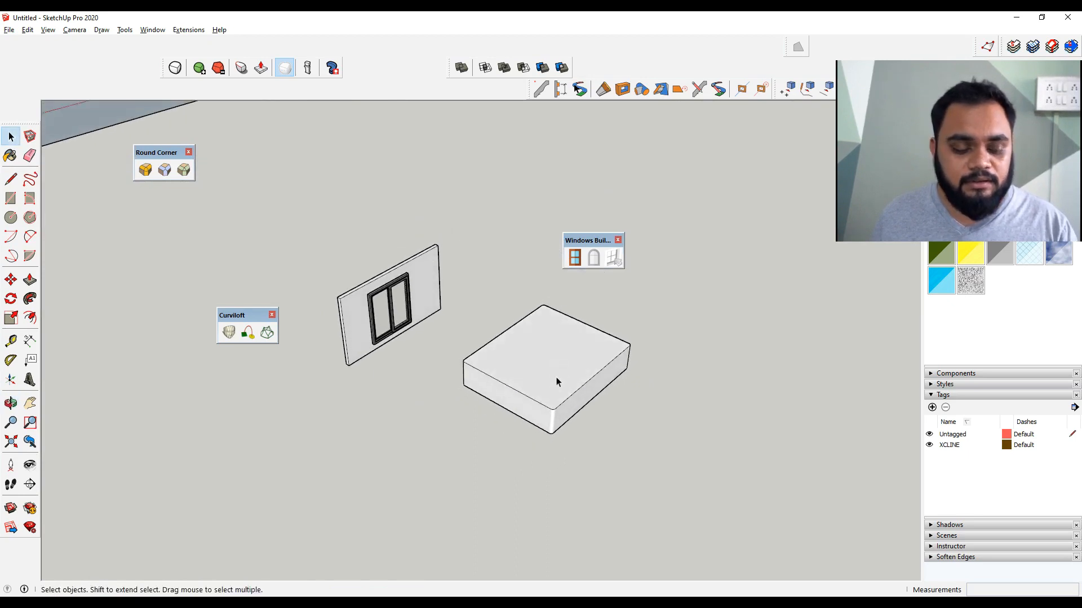
Add BZ Toolbar as topic 10 in the mind map
key(alt+Tab)
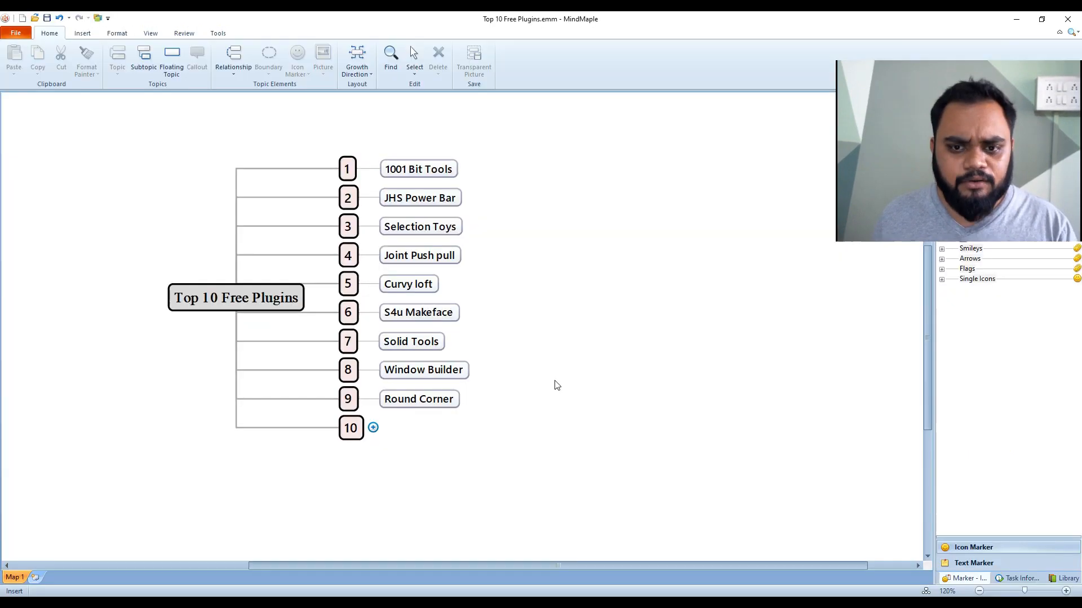
click(375, 432)
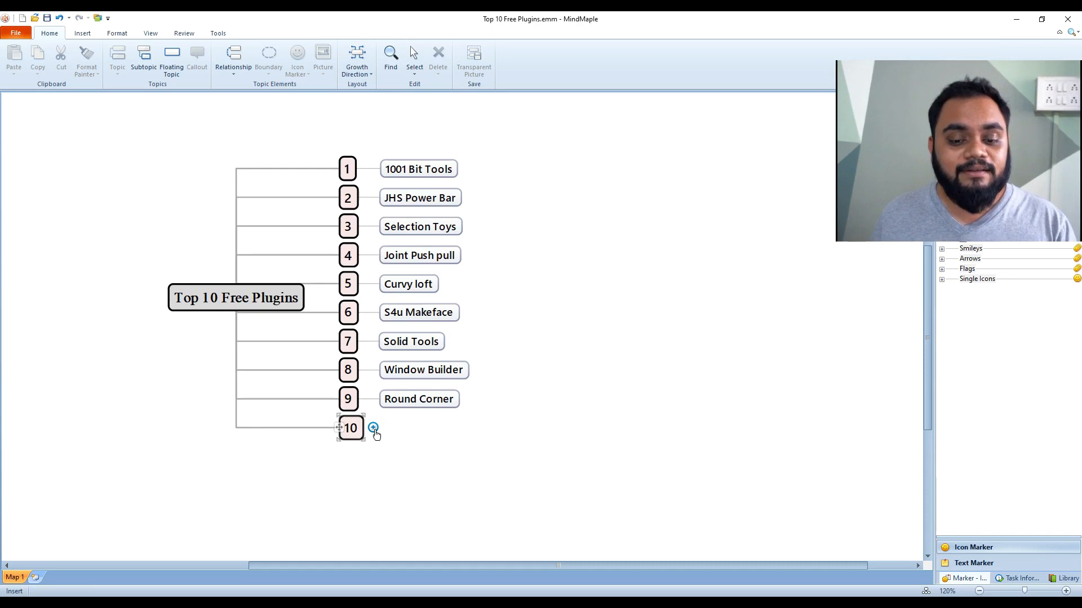
click(374, 429)
click(394, 469)
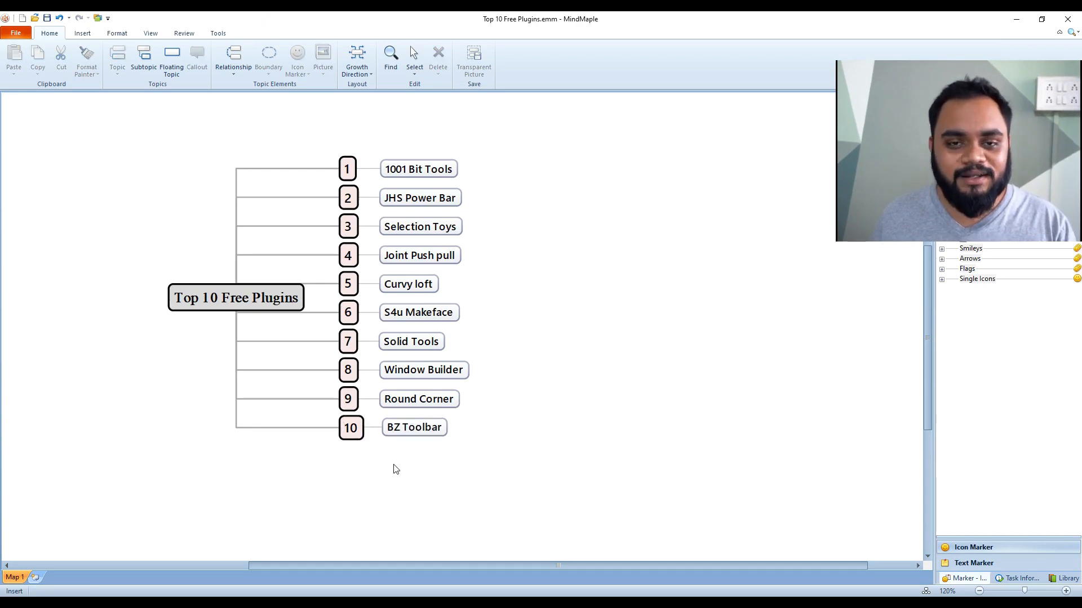
Switch back to SketchUp and turn on the BZ Toolbar
key(alt+Tab)
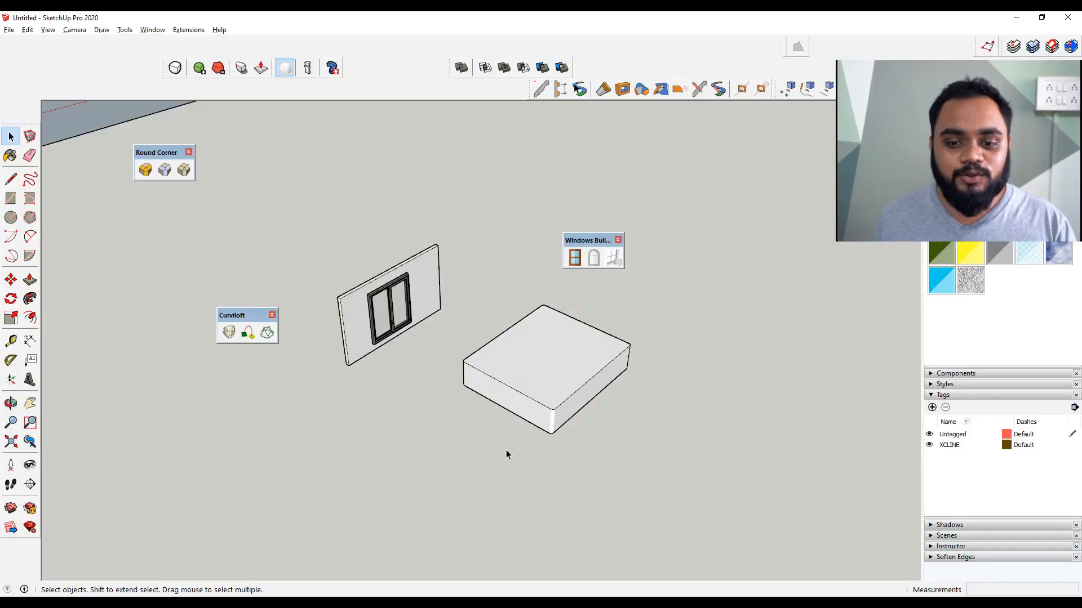
middle_drag(546, 377, 533, 379)
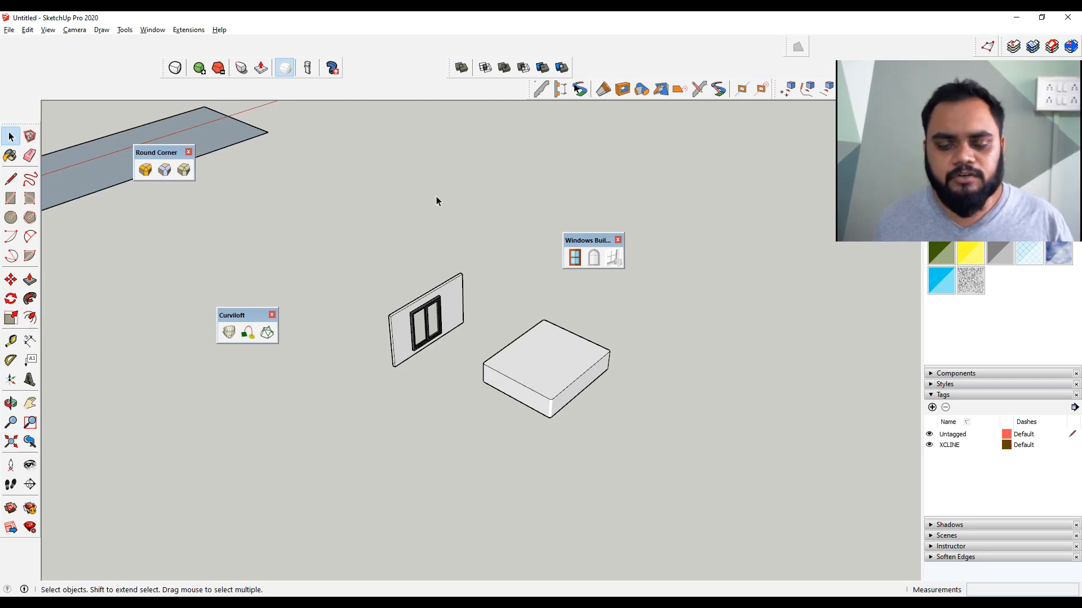
scroll(465, 293, down, 3)
shift+middle_drag(533, 381, 471, 394)
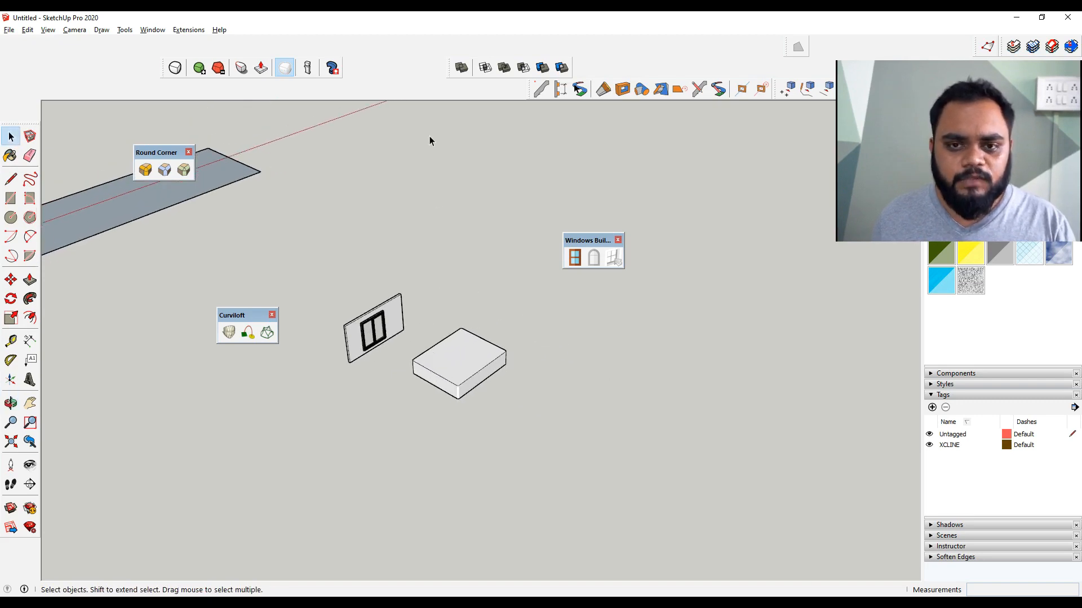
right_click(403, 70)
click(420, 77)
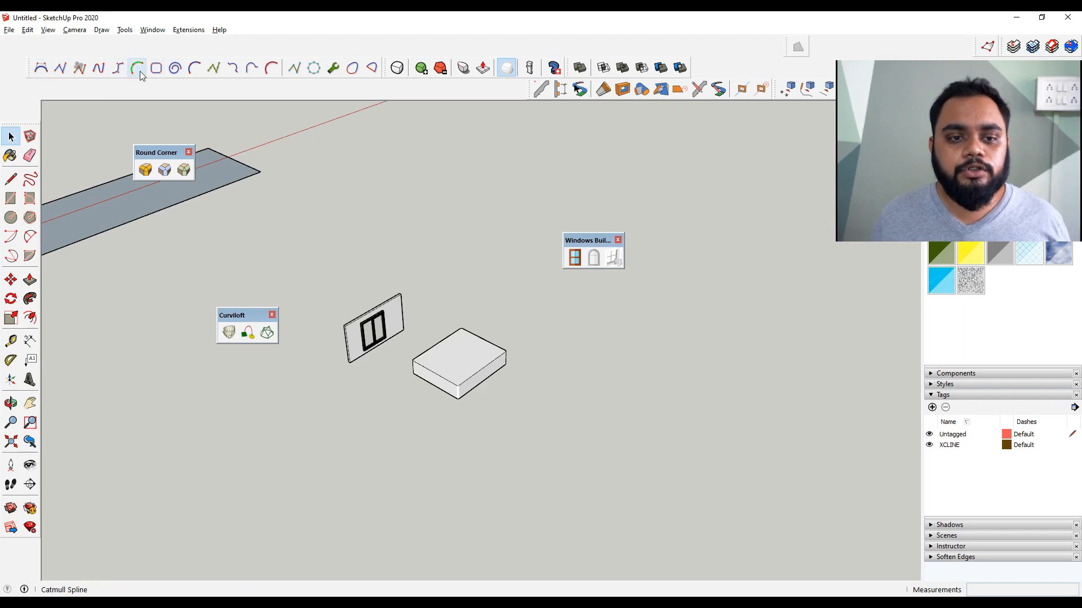
Draw a Classic Bezier curve with about eleven control points snaking across the ground beside the box
click(41, 69)
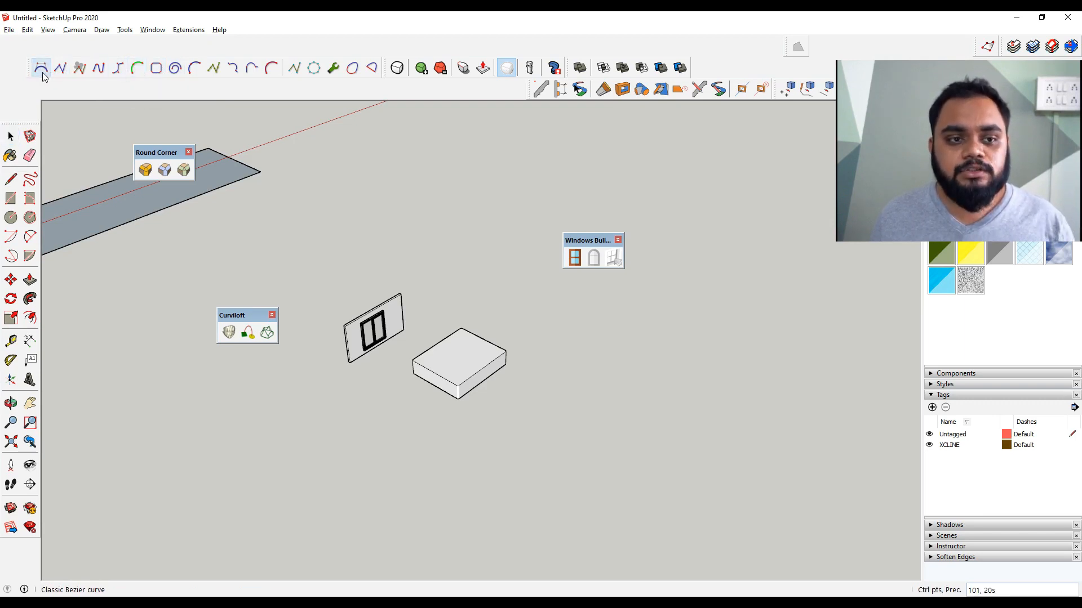
shift+middle_drag(556, 394, 428, 342)
scroll(428, 342, up, 2)
click(626, 297)
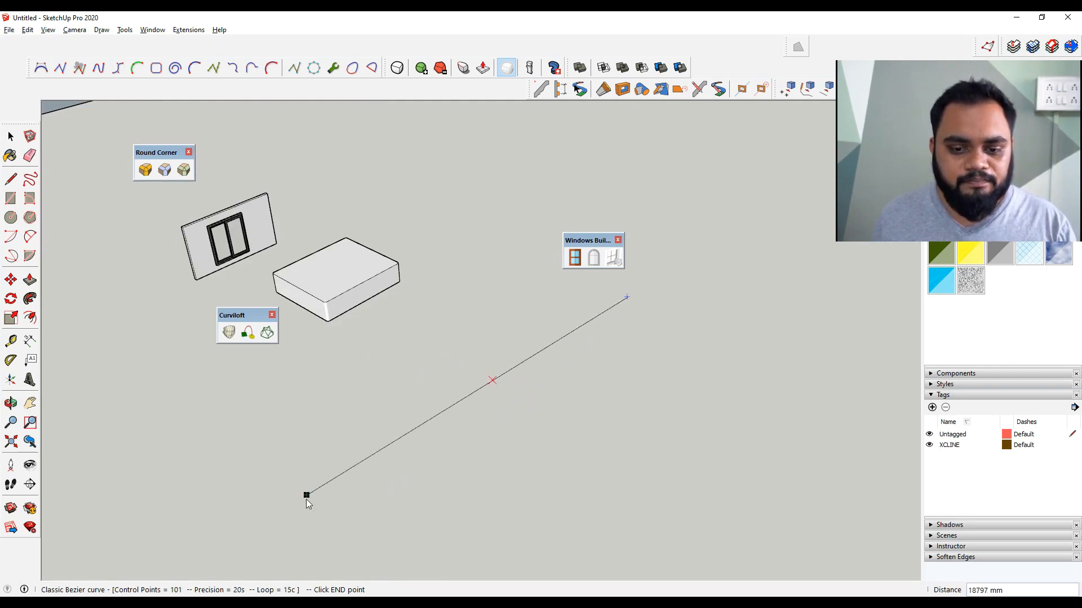
click(297, 553)
middle_drag(297, 553, 304, 483)
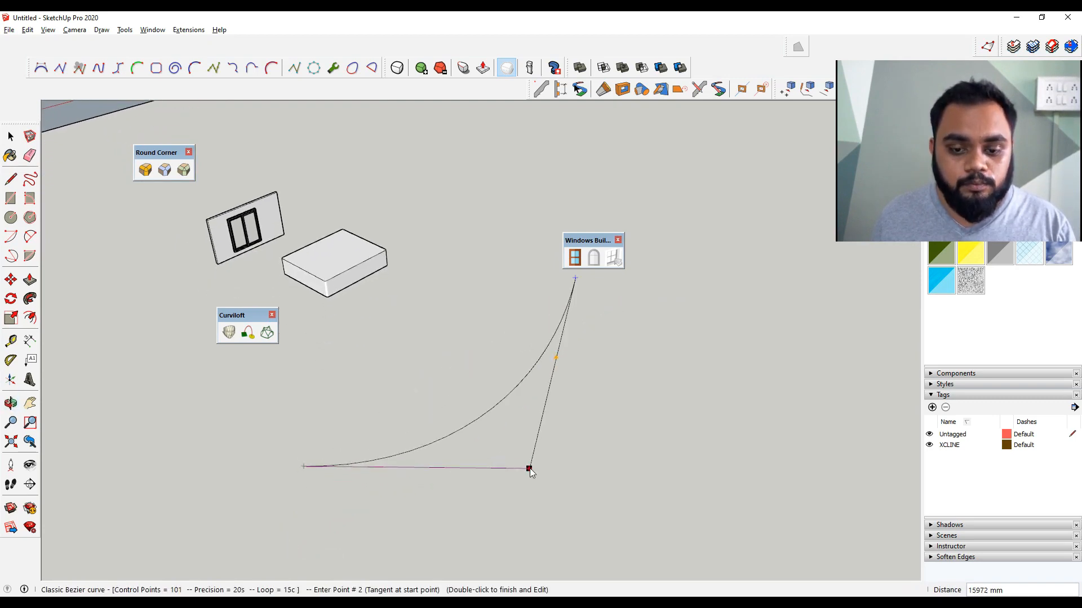
click(349, 508)
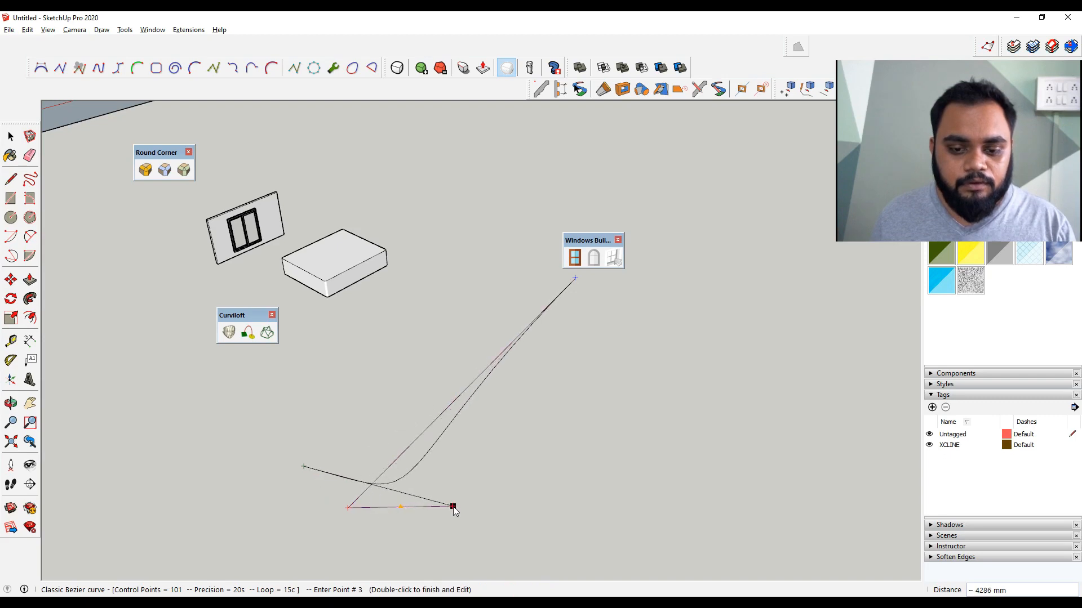
click(620, 296)
click(625, 359)
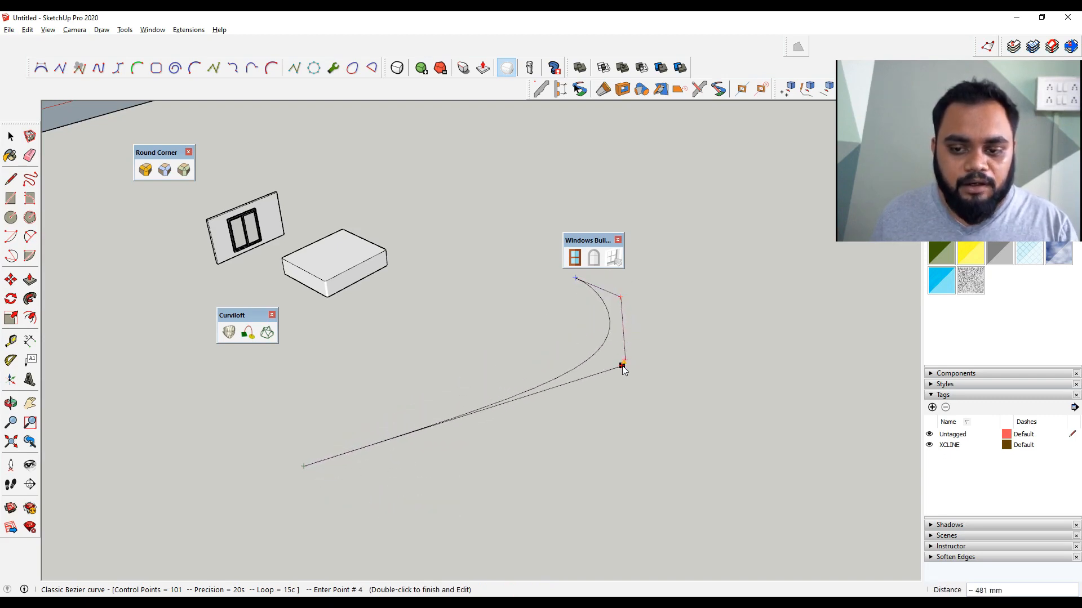
click(473, 325)
click(439, 306)
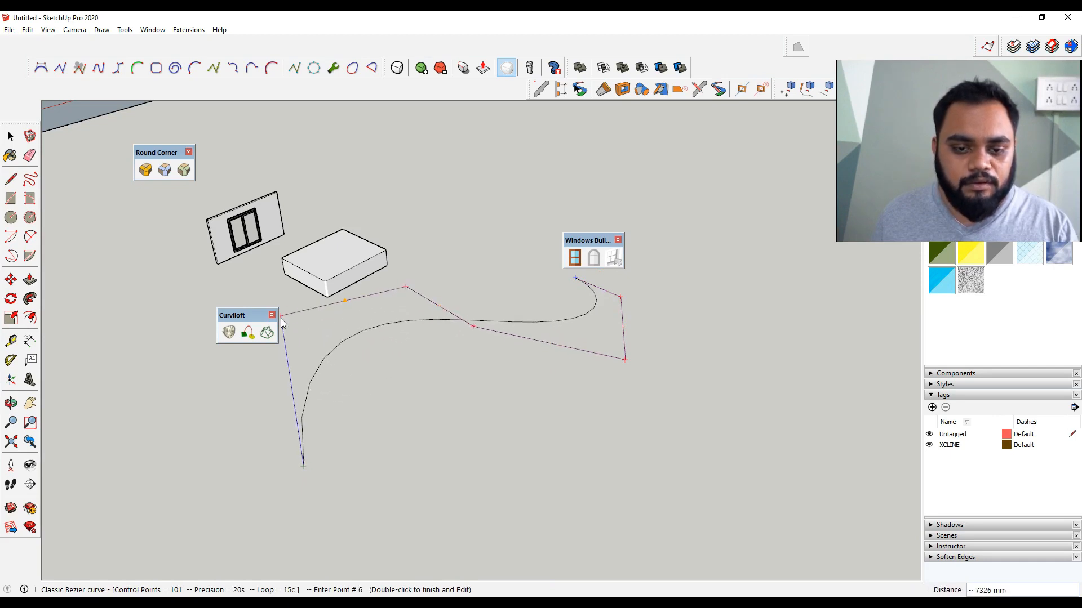
click(275, 287)
click(154, 293)
click(265, 394)
click(467, 351)
click(469, 358)
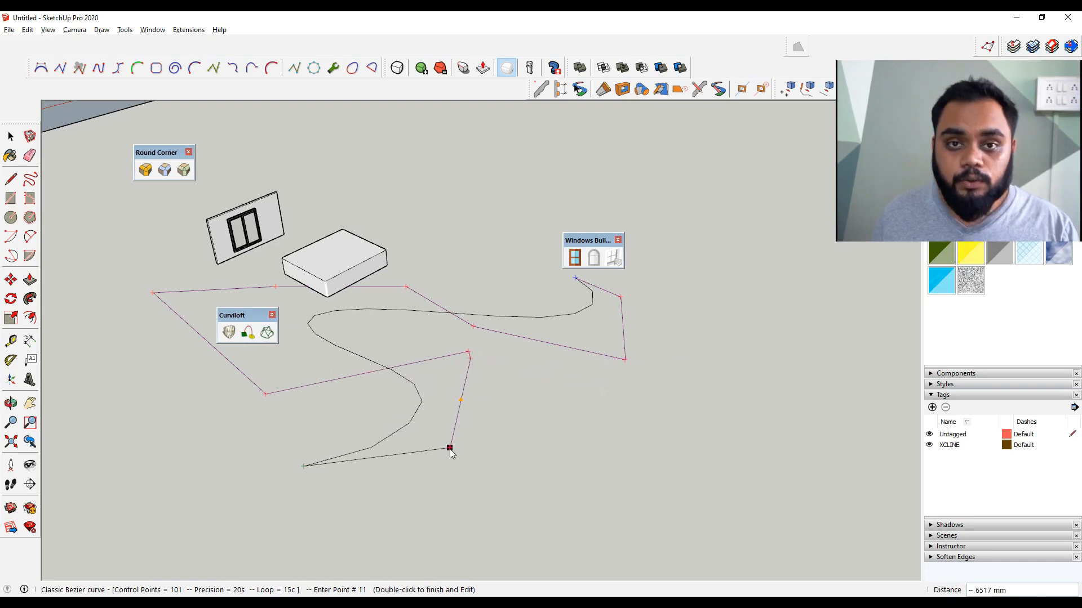
double_click(450, 449)
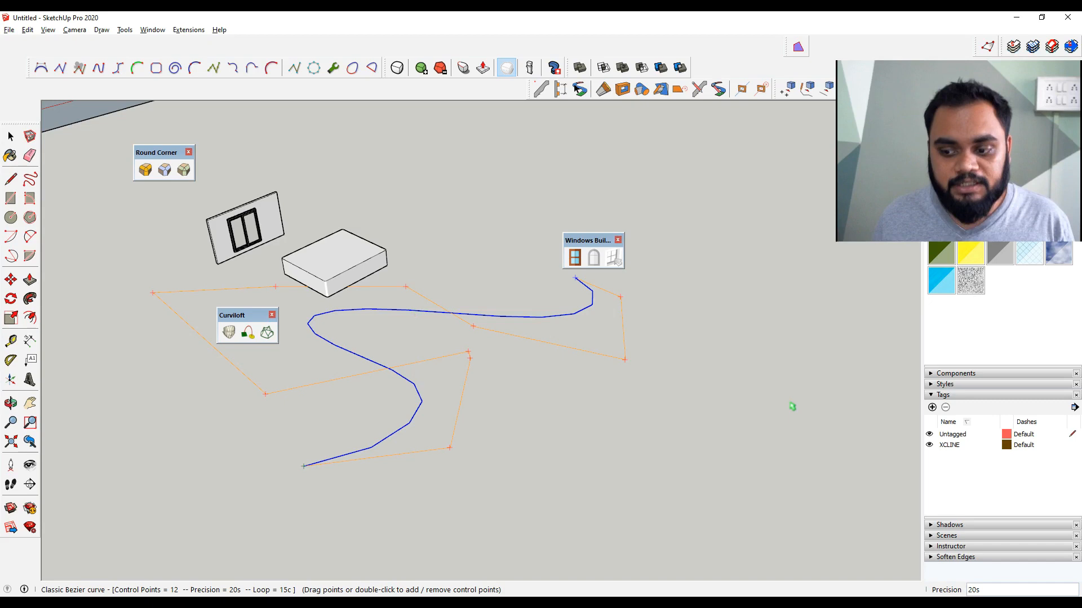
Set the Bezier curve's precision to 6 and finish editing the curve
text(6)
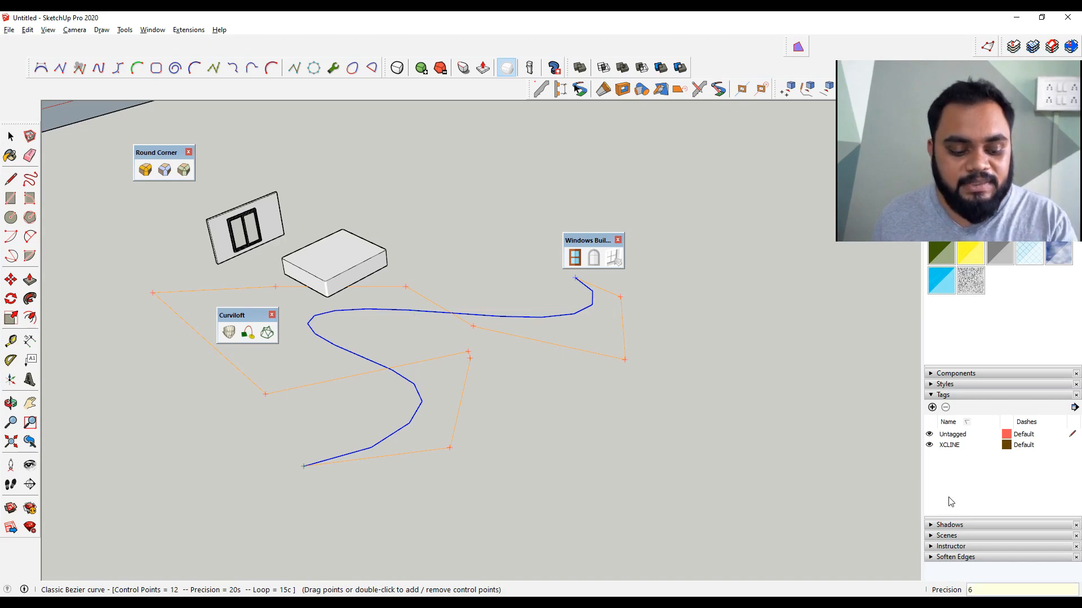
key(Return)
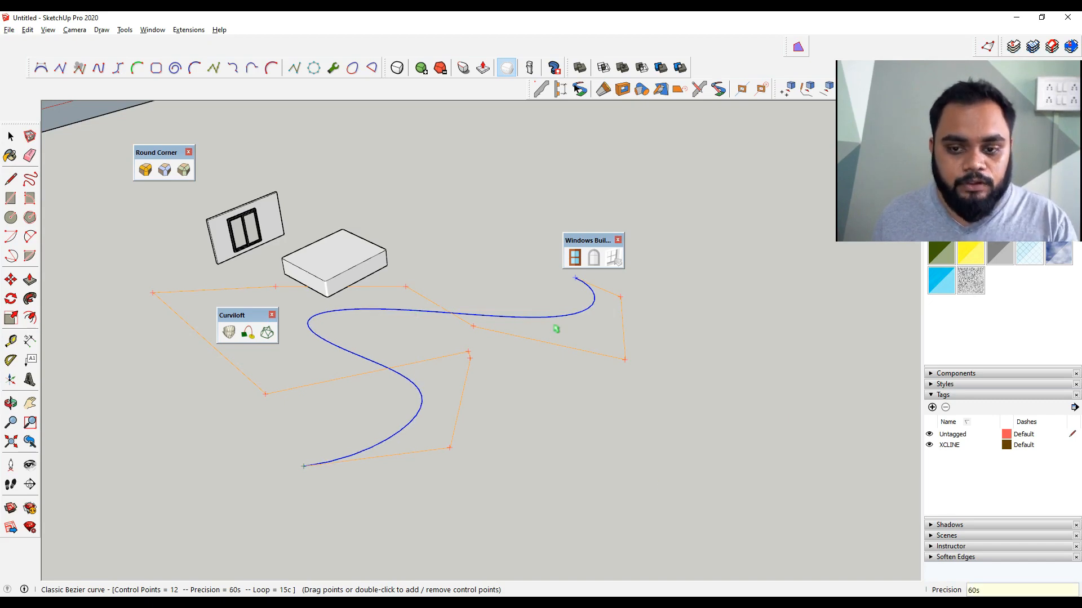
click(557, 439)
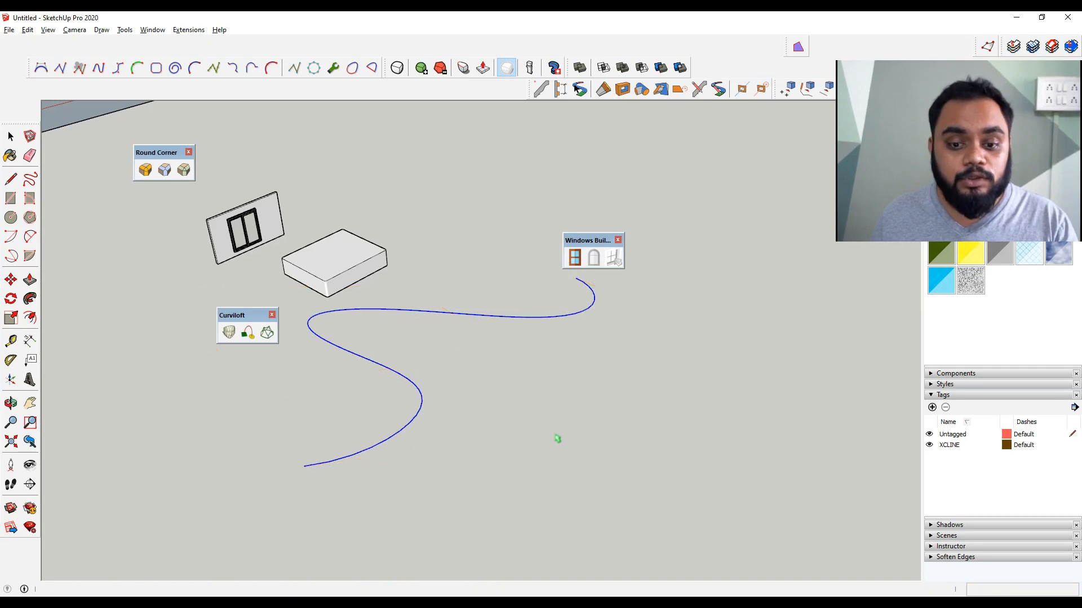
Reposition the Bezier curve and turn it into a curved vertical wall surface next to the box
key(space)
scroll(425, 404, up, 2)
middle_drag(426, 404, 570, 381)
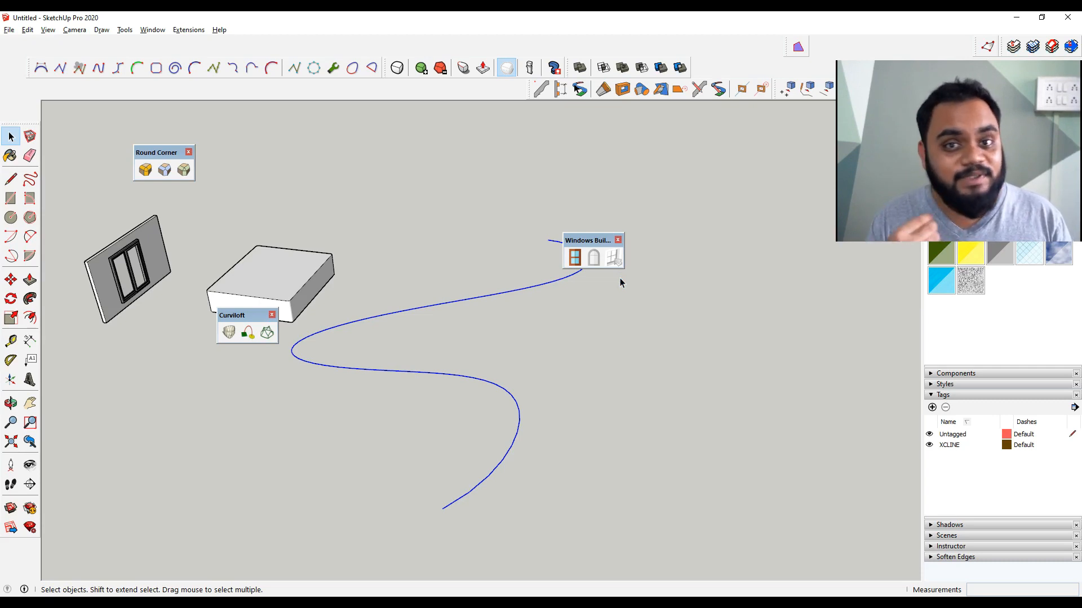
key(m)
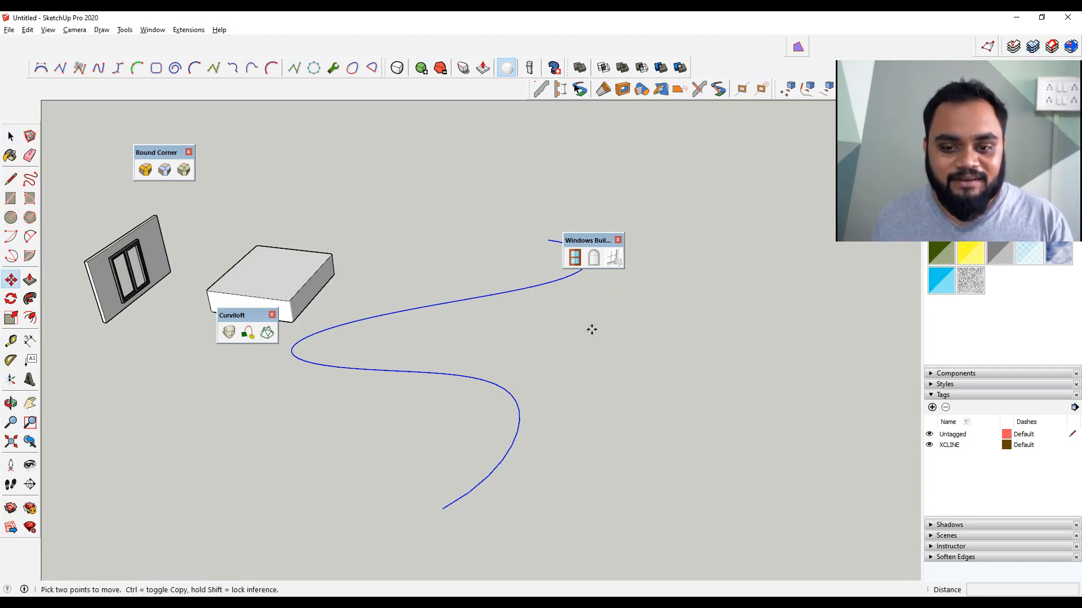
scroll(558, 372, down, 3)
scroll(557, 384, down, 2)
click(558, 384)
click(562, 331)
key(space)
middle_drag(562, 331, 501, 354)
key(s)
drag(504, 331, 474, 342)
key(space)
middle_drag(567, 415, 550, 436)
click(228, 334)
click(362, 448)
click(364, 385)
click(366, 361)
click(539, 471)
middle_drag(539, 471, 748, 398)
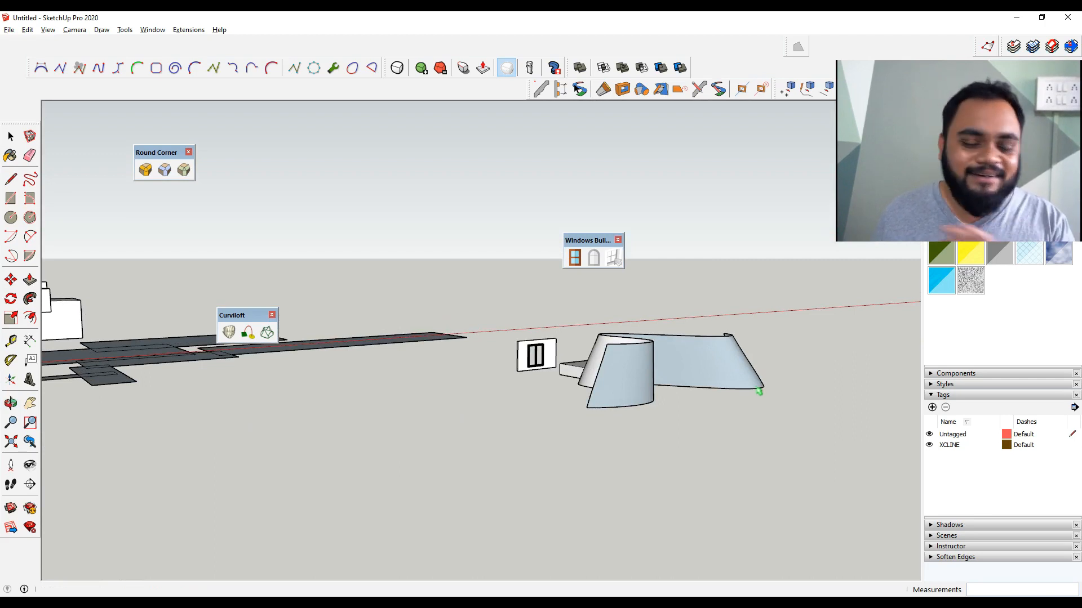
middle_drag(756, 400, 649, 455)
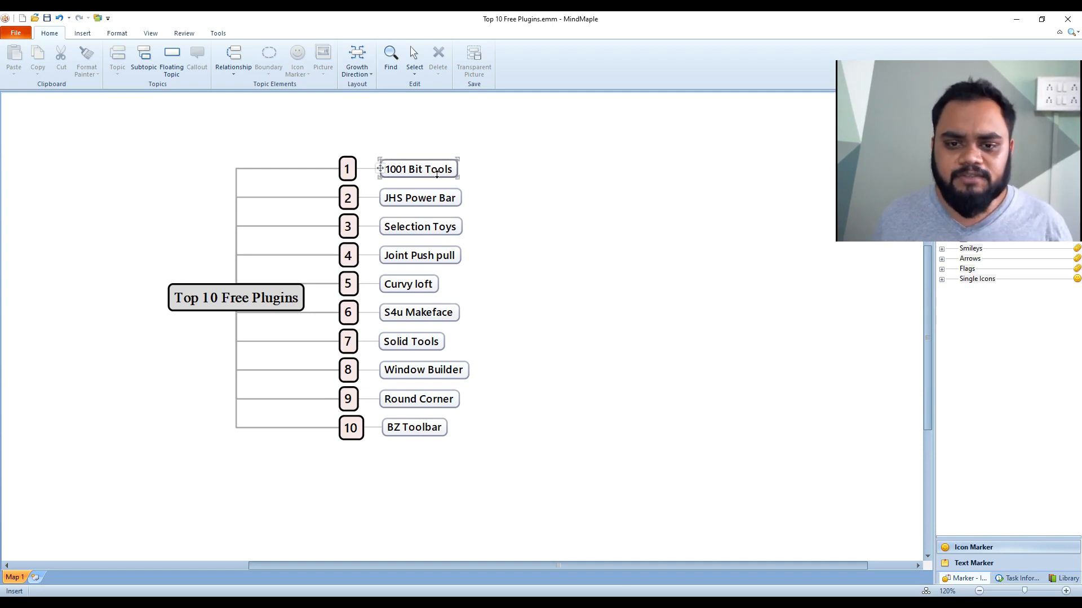
Switch to the mind map and select the 1001 Bit Tools and Joint Push pull topics
click(457, 233)
click(451, 260)
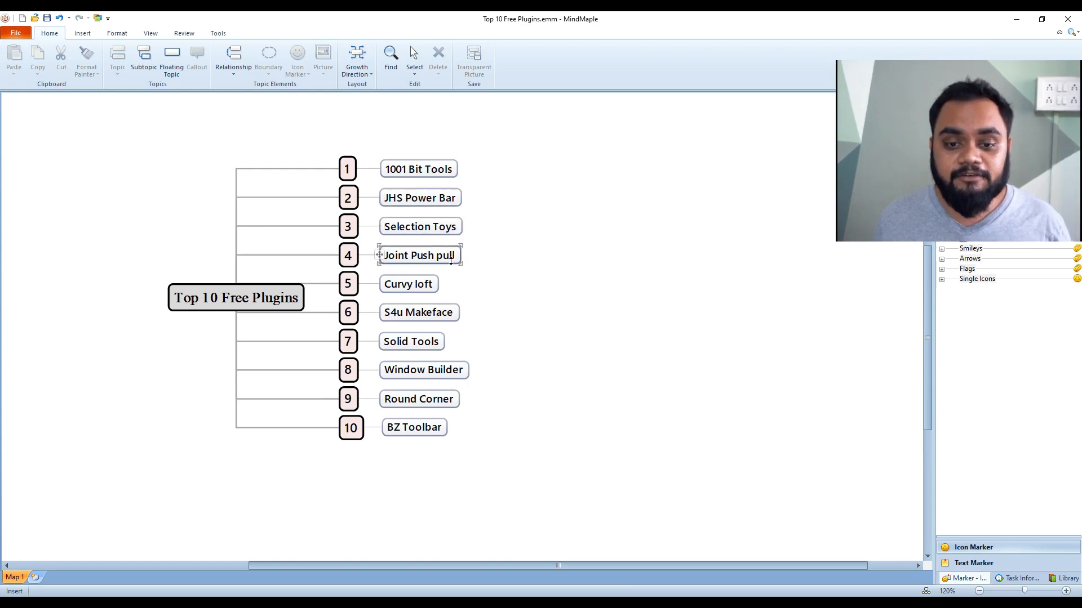